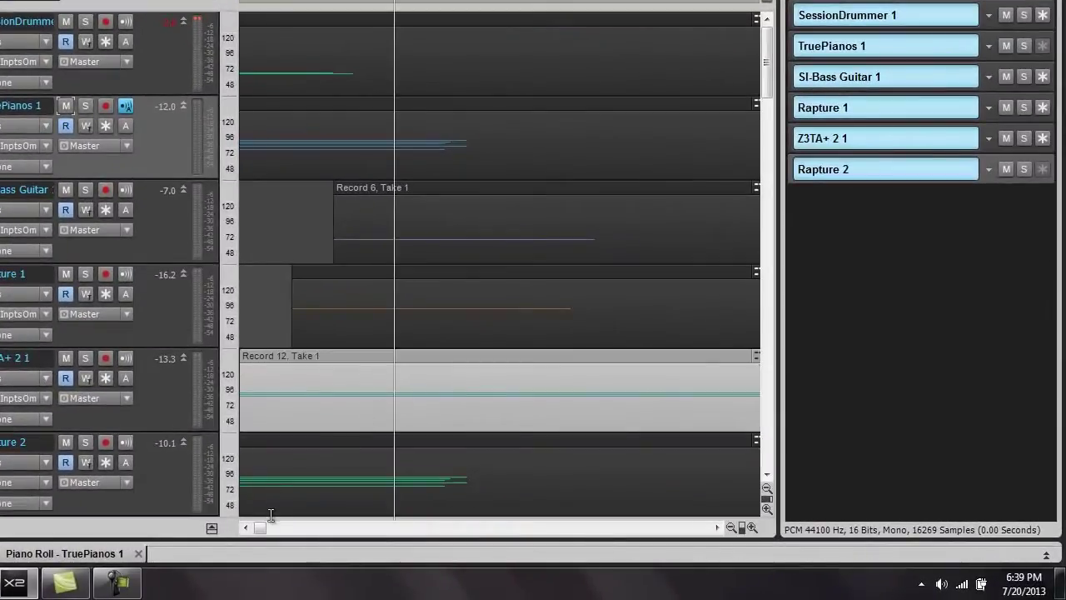
- Open the Rapture 2 and Z3TA+ 2 1 synth interfaces from the rack and arrange their windows for viewing
{"action": "double_click", "coordinate": [177, 504]}
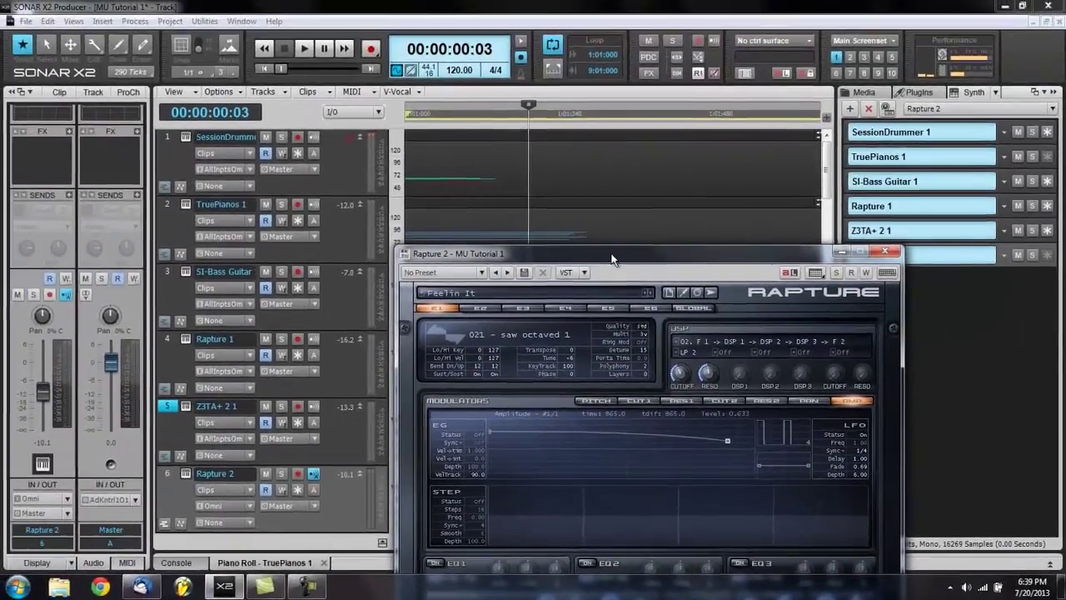
{"action": "left_click_drag", "start_coordinate": [612, 258], "coordinate": [369, 111]}
{"action": "double_click", "coordinate": [906, 237]}
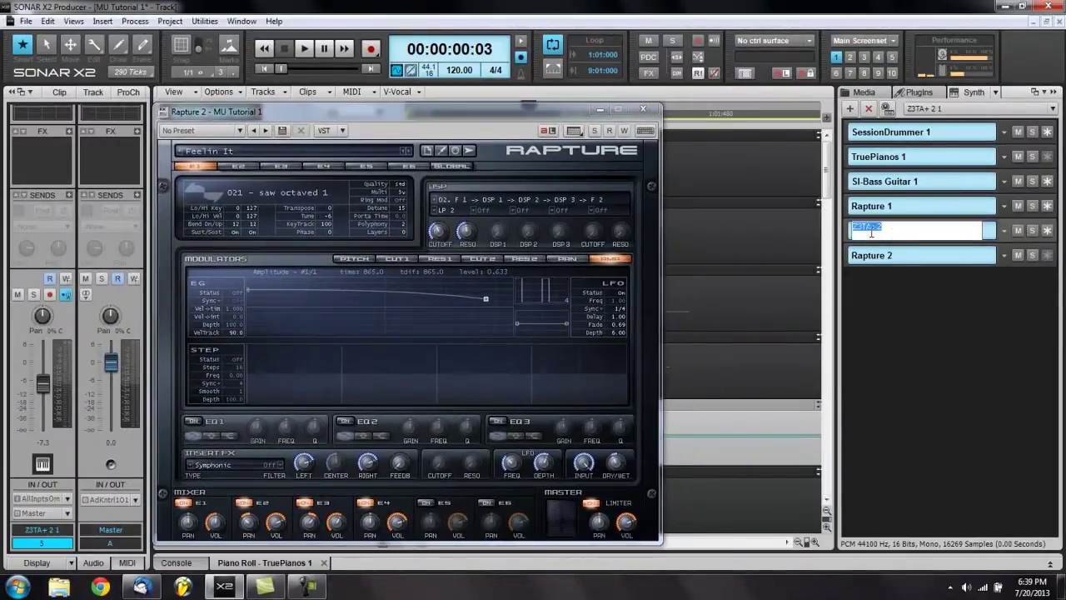
{"action": "left_click", "coordinate": [999, 225]}
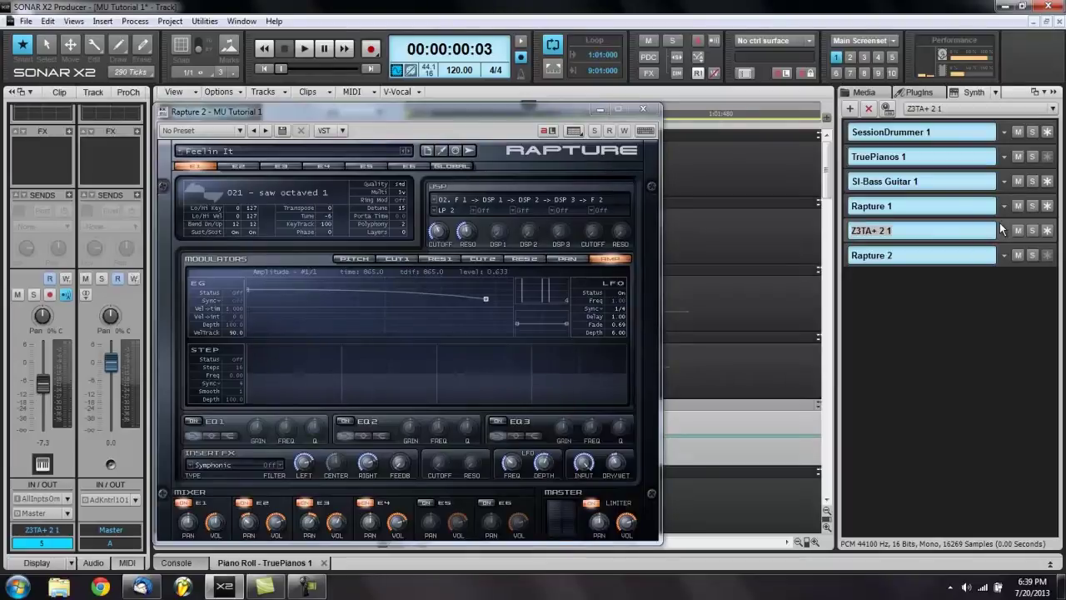
{"action": "double_click", "coordinate": [888, 230]}
{"action": "left_click_drag", "start_coordinate": [754, 250], "coordinate": [631, 74]}
{"action": "left_click_drag", "start_coordinate": [787, 74], "coordinate": [716, 174]}
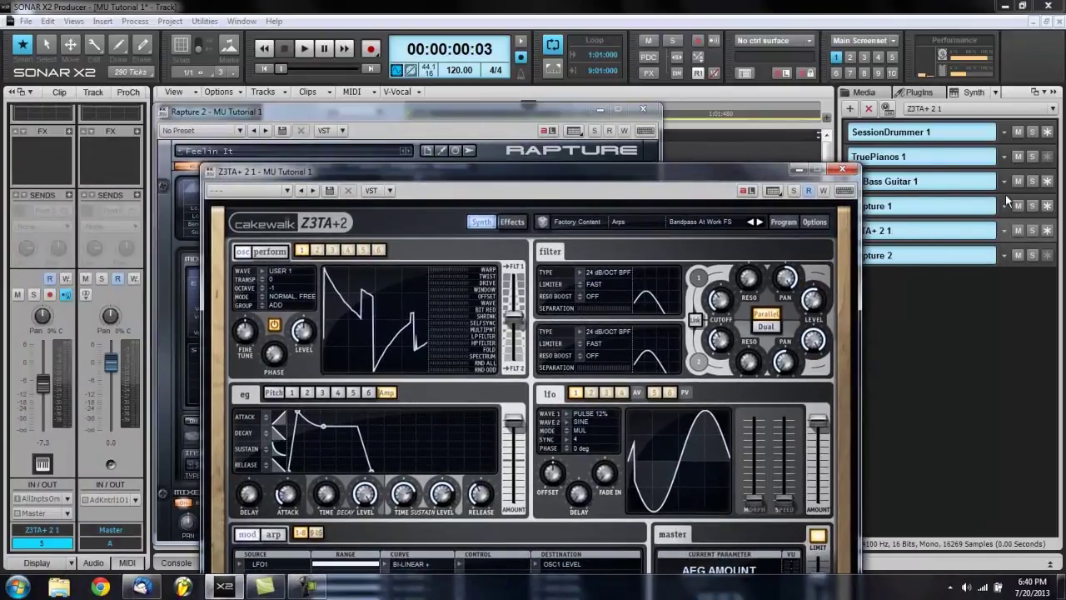
- Show the Rapture 1 interface beside Z3TA+ 2 1, and close both of these synth windows
{"action": "double_click", "coordinate": [909, 201]}
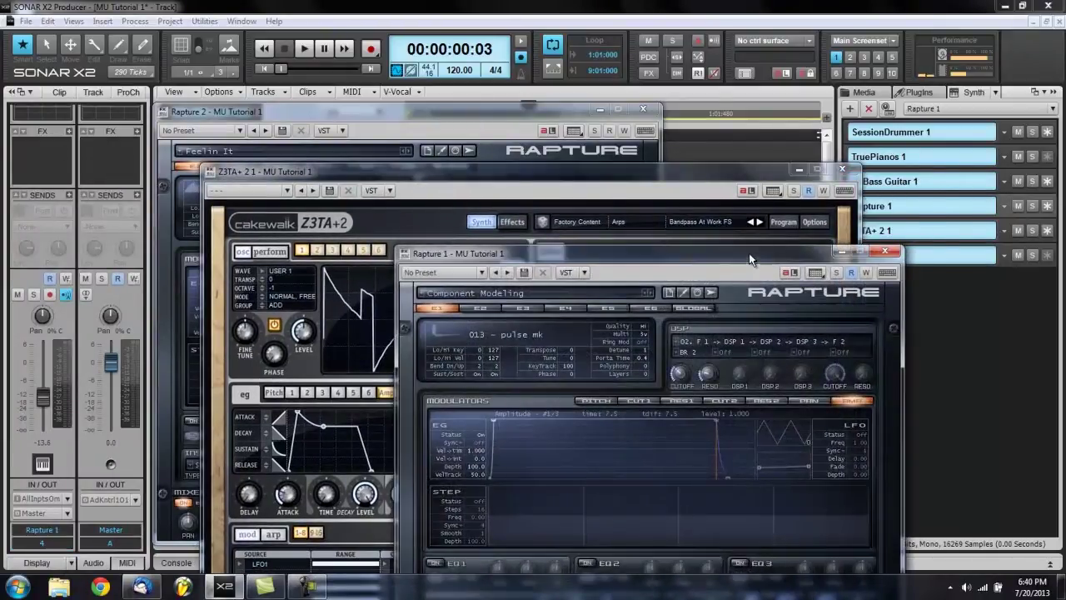
{"action": "left_click_drag", "start_coordinate": [750, 260], "coordinate": [843, 89]}
{"action": "left_click", "coordinate": [455, 166]}
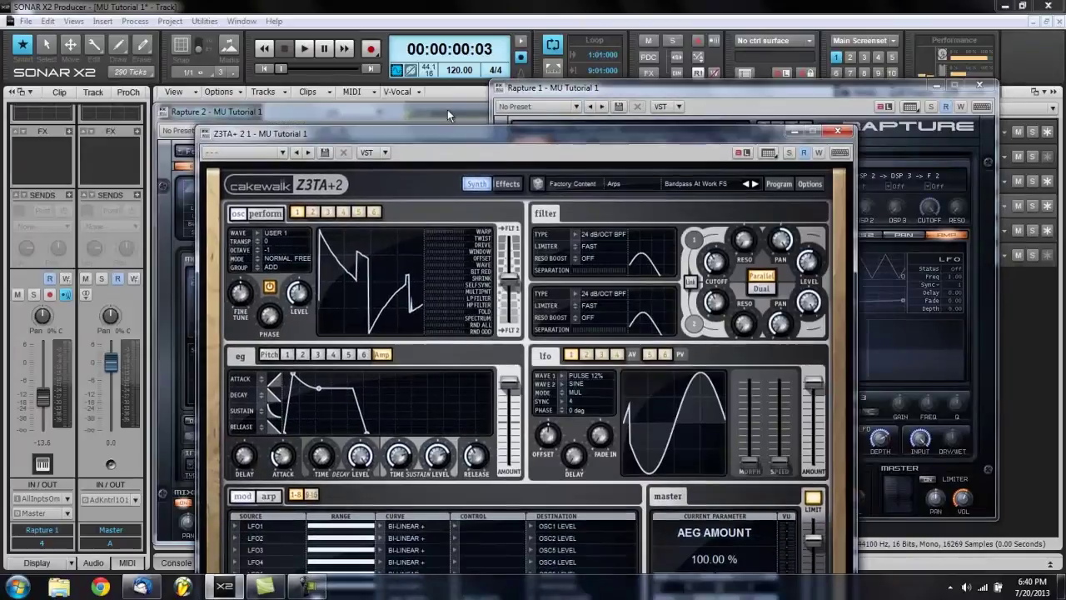
{"action": "left_click_drag", "start_coordinate": [447, 109], "coordinate": [422, 60]}
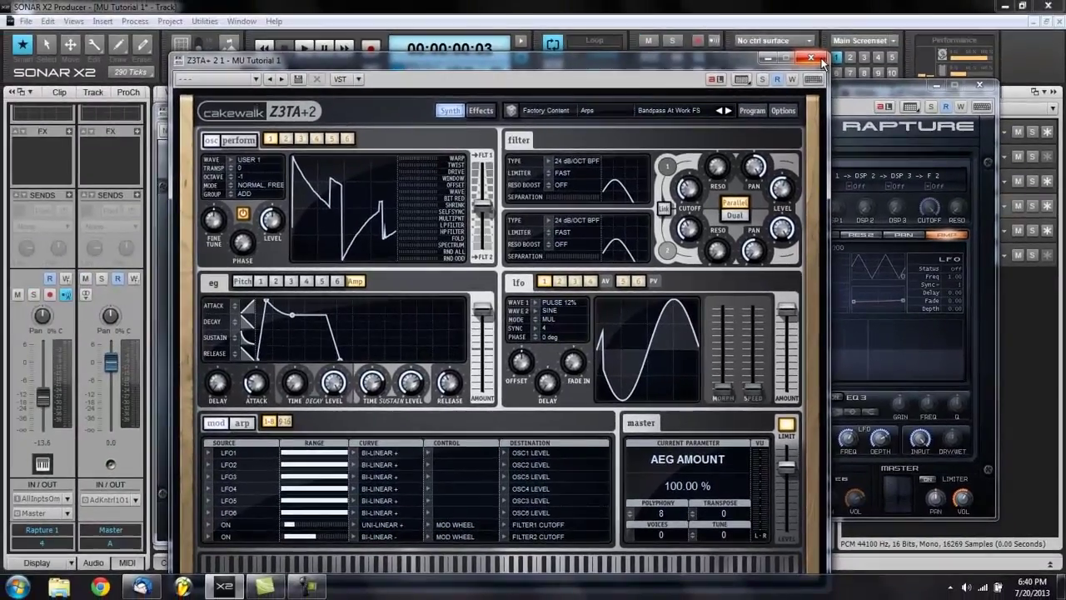
{"action": "left_click", "coordinate": [752, 2]}
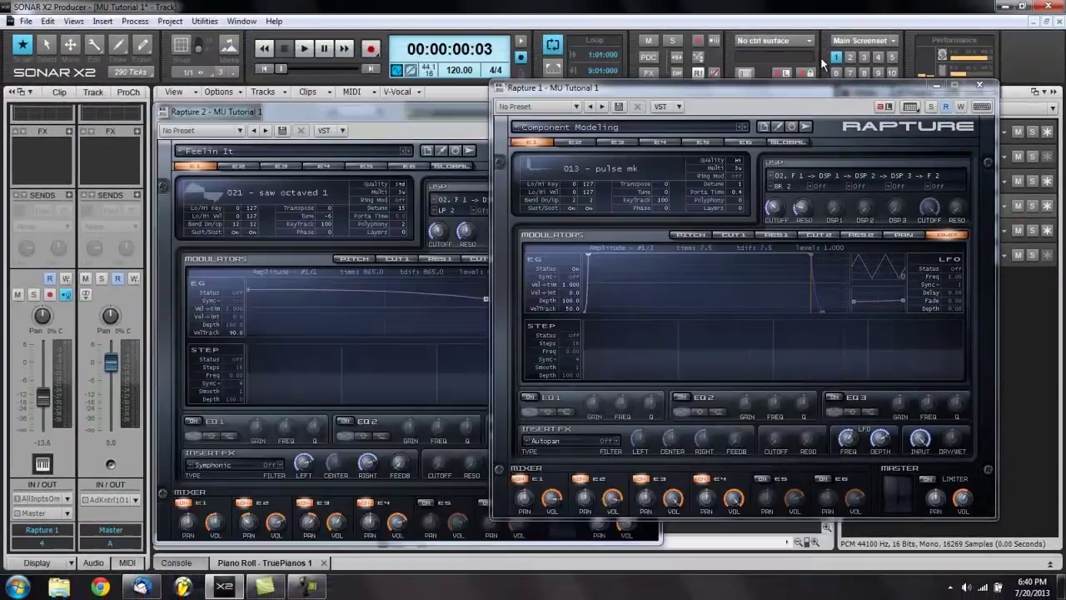
{"action": "left_click", "coordinate": [977, 86]}
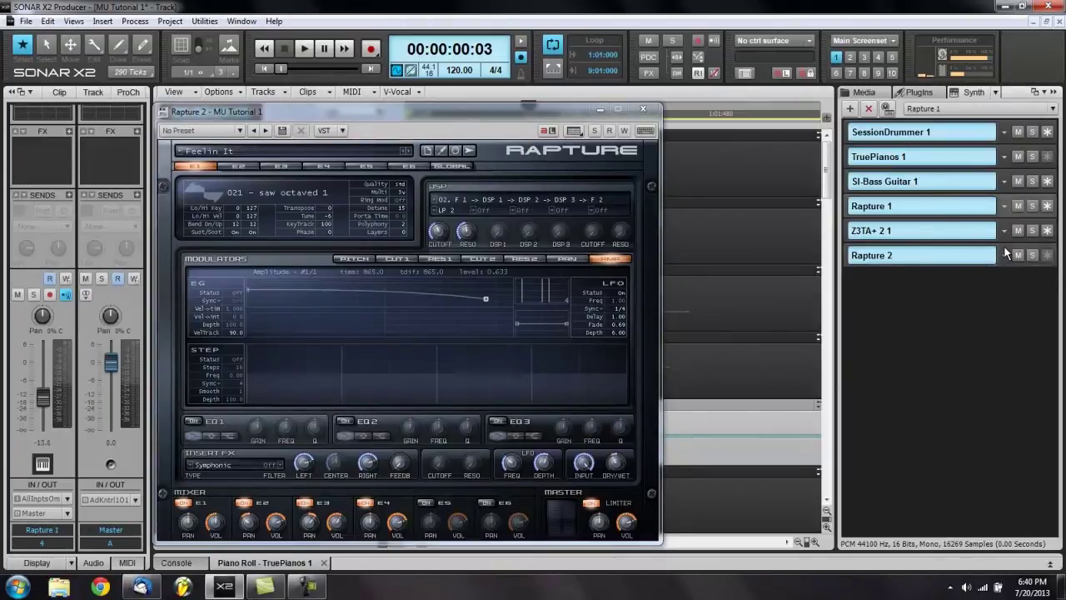
- Solo the Rapture 1 track, play its part from the project start, and close the Rapture 2 window
{"action": "left_click_drag", "start_coordinate": [537, 104], "coordinate": [636, 398]}
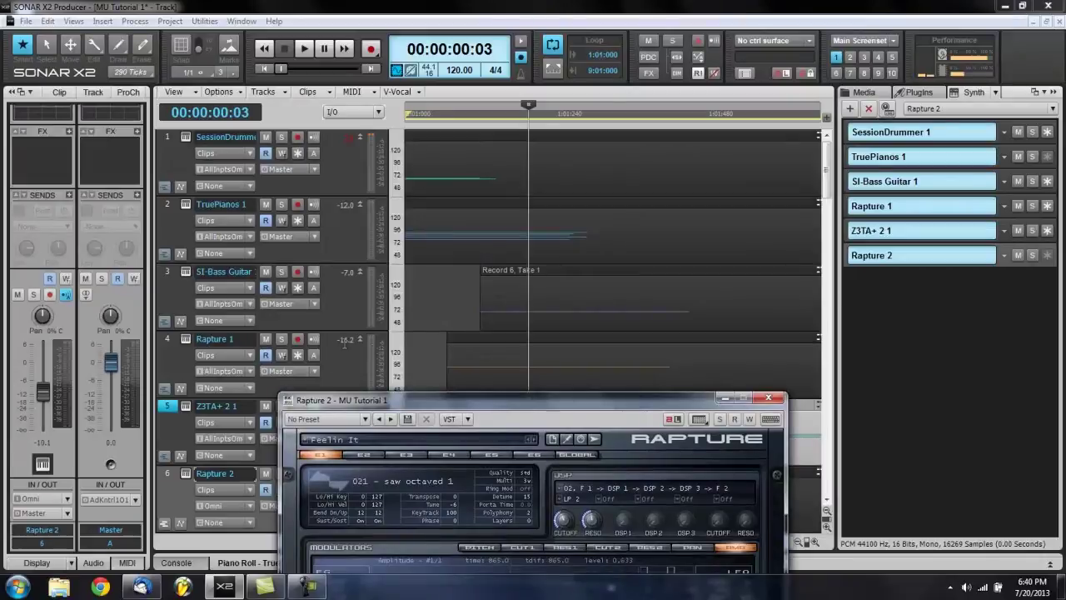
{"action": "left_click", "coordinate": [427, 100]}
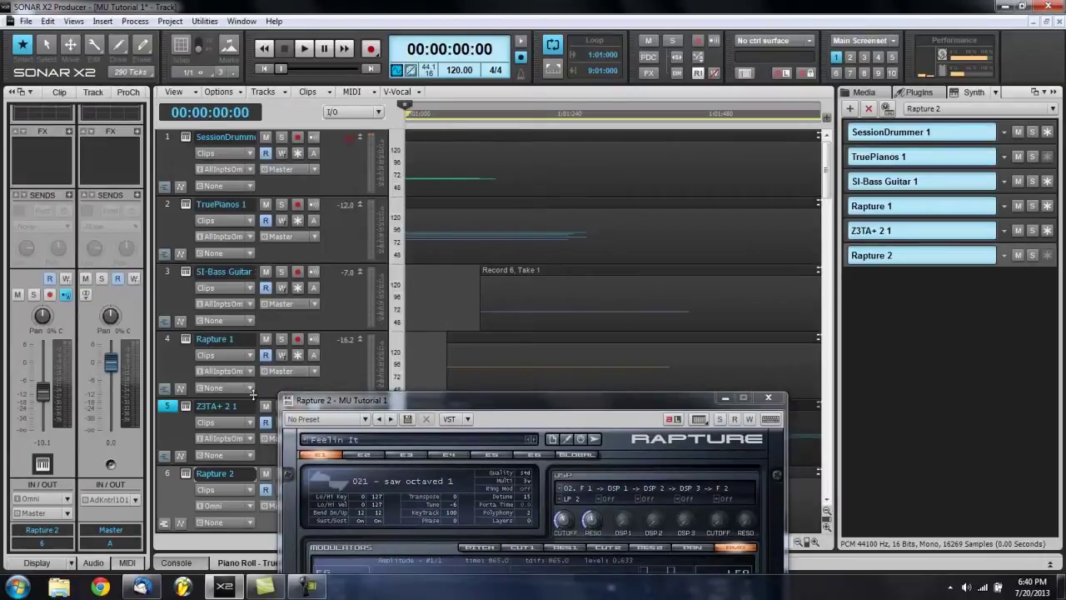
{"action": "left_click", "coordinate": [282, 338]}
{"action": "key", "text": "space"}
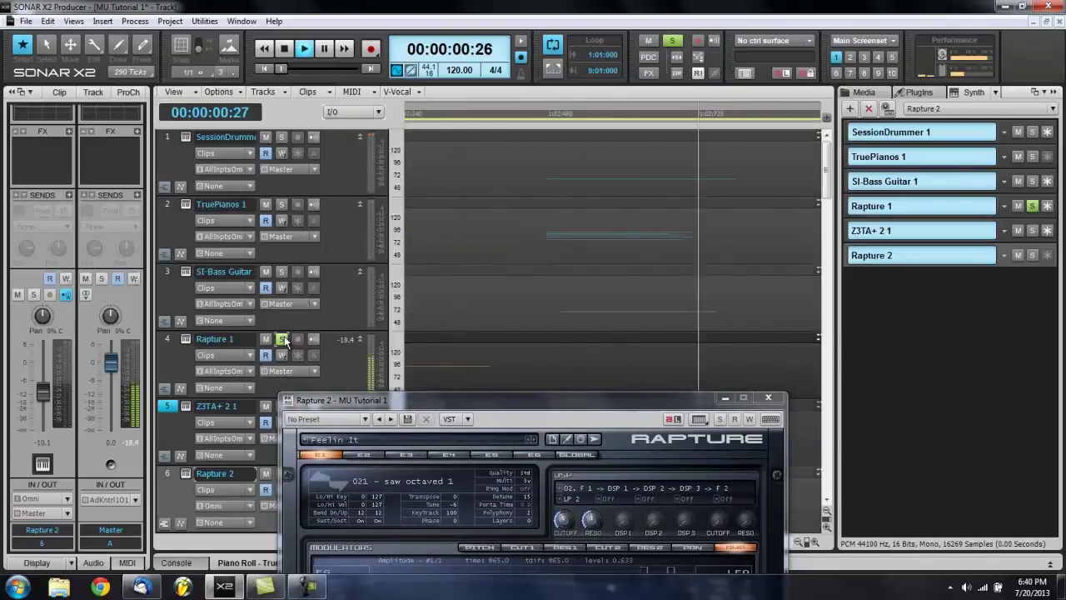
{"action": "key", "text": "space"}
{"action": "left_click", "coordinate": [768, 397]}
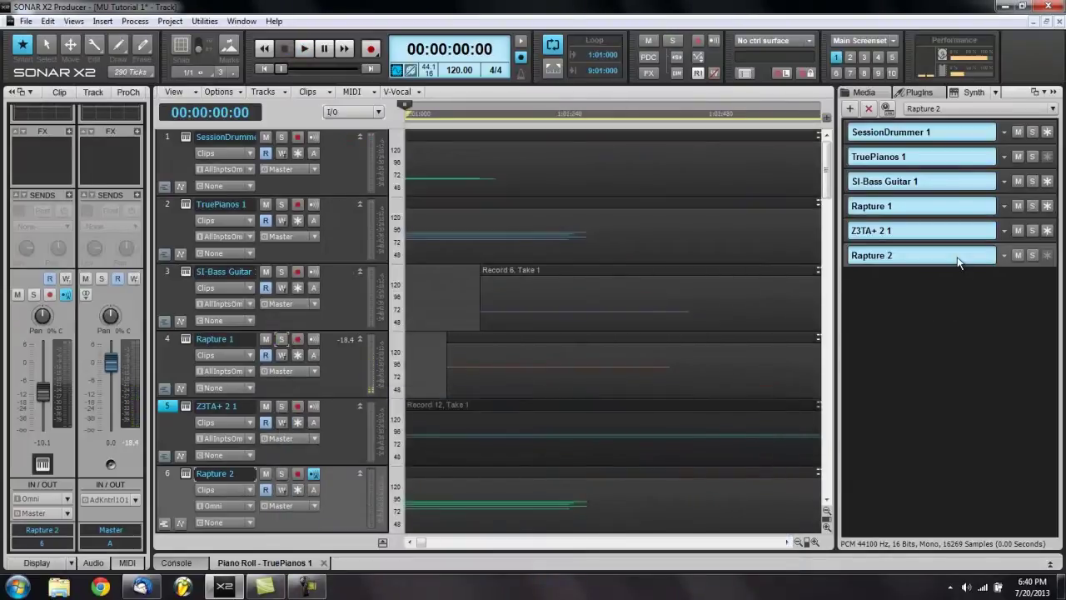
- Reopen the Rapture 2 synth and play its part soloed
{"action": "left_click", "coordinate": [991, 254]}
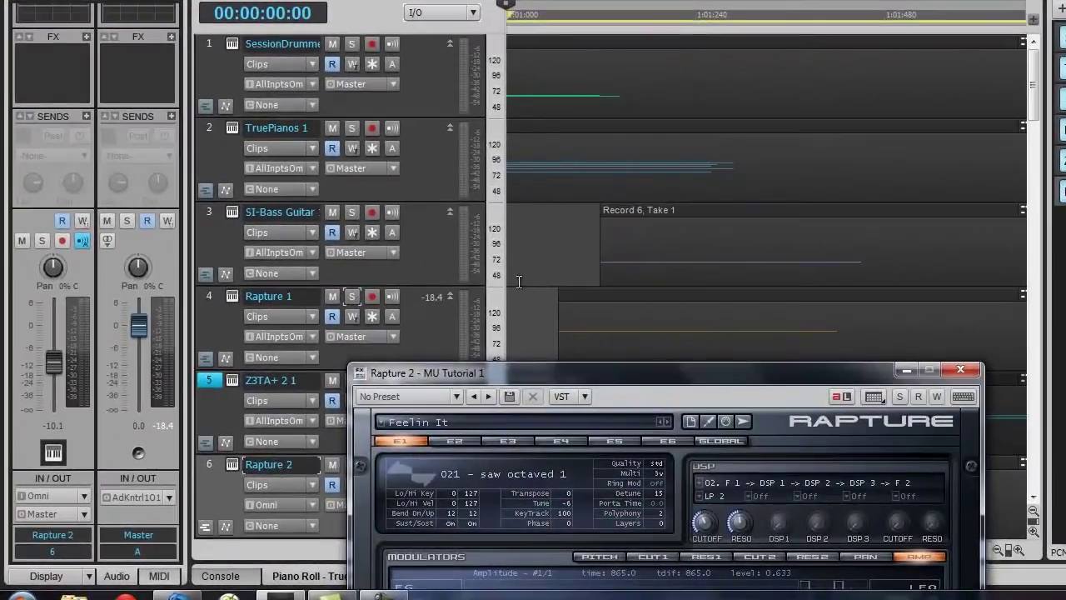
{"action": "left_click_drag", "start_coordinate": [605, 377], "coordinate": [469, 32]}
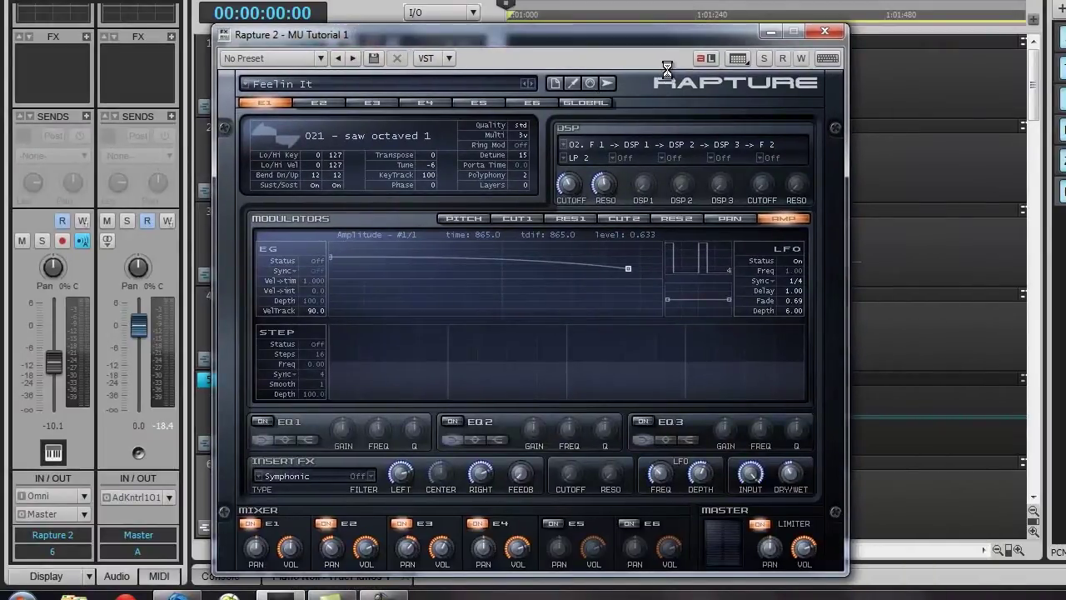
{"action": "left_click", "coordinate": [769, 62]}
{"action": "key", "text": "space"}
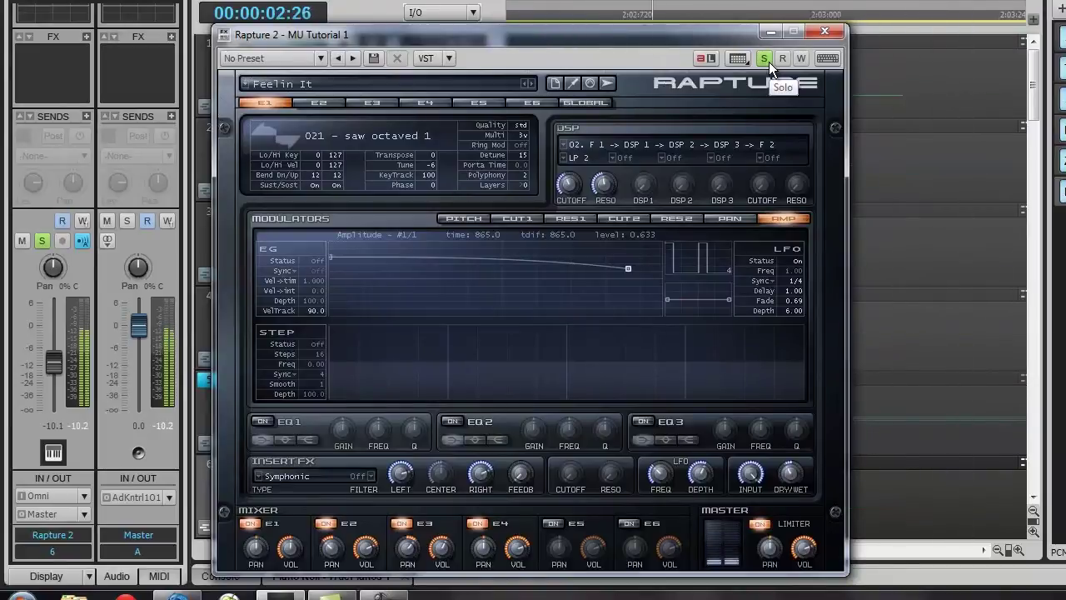
{"action": "key", "text": "space"}
{"action": "key", "text": "space"}
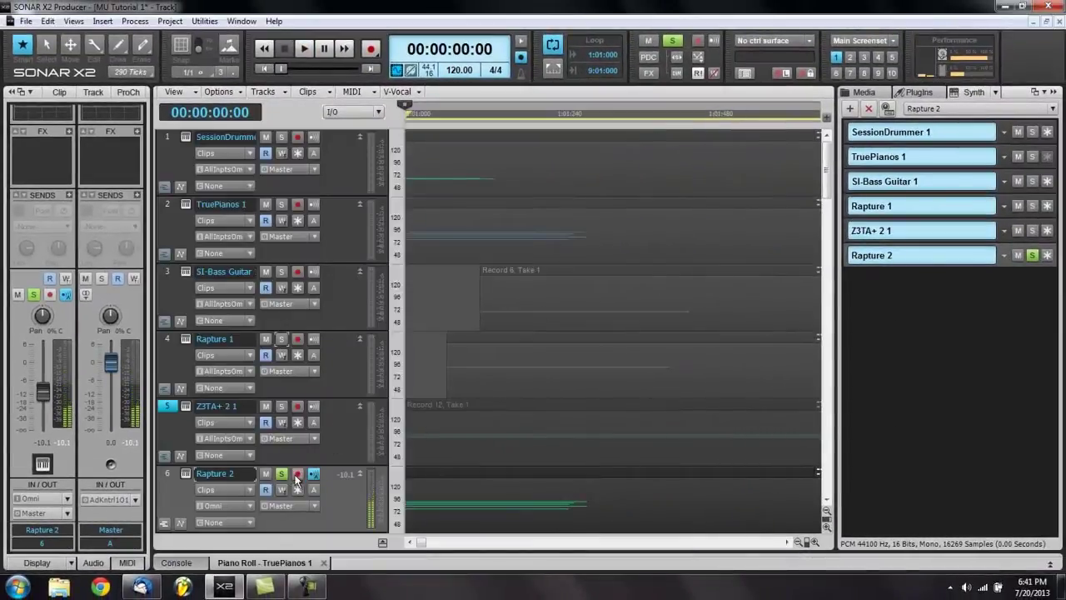
- Take Rapture 2 out of solo and play the full mix of all tracks
{"action": "left_click", "coordinate": [280, 474]}
{"action": "key", "text": "space"}
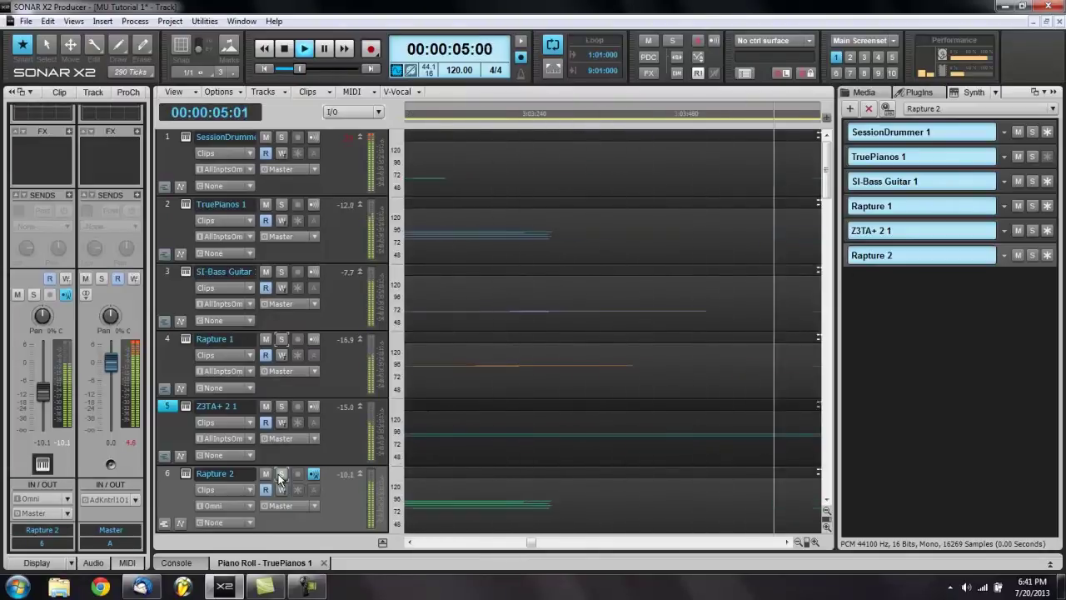
{"action": "key", "text": "space"}
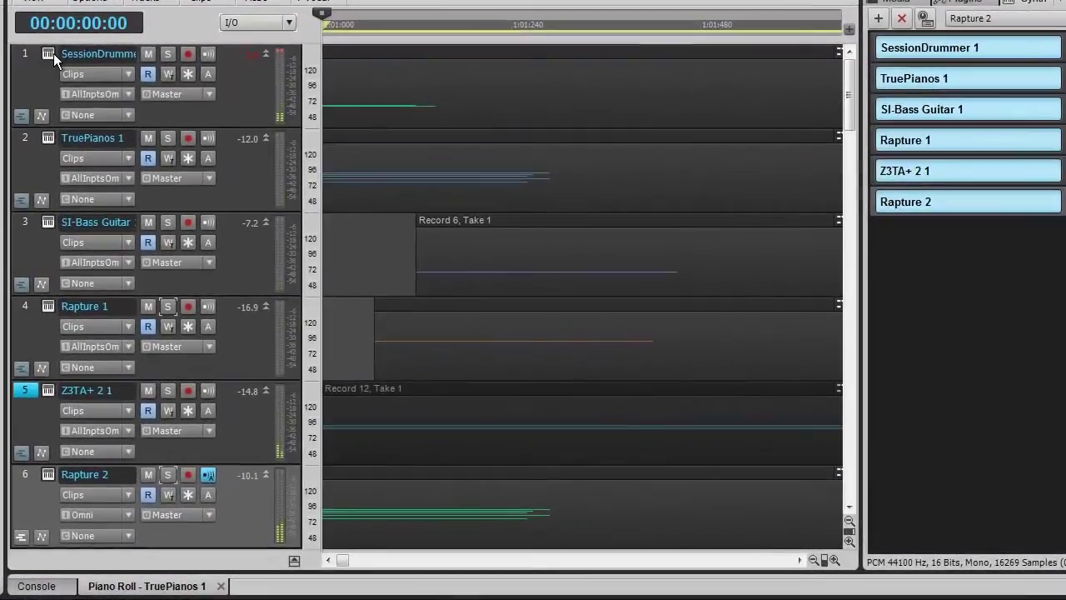
- Open the SessionDrummer 1 interface and audition its kick and snare drum sounds
{"action": "left_click", "coordinate": [189, 137]}
{"action": "left_click", "coordinate": [53, 54]}
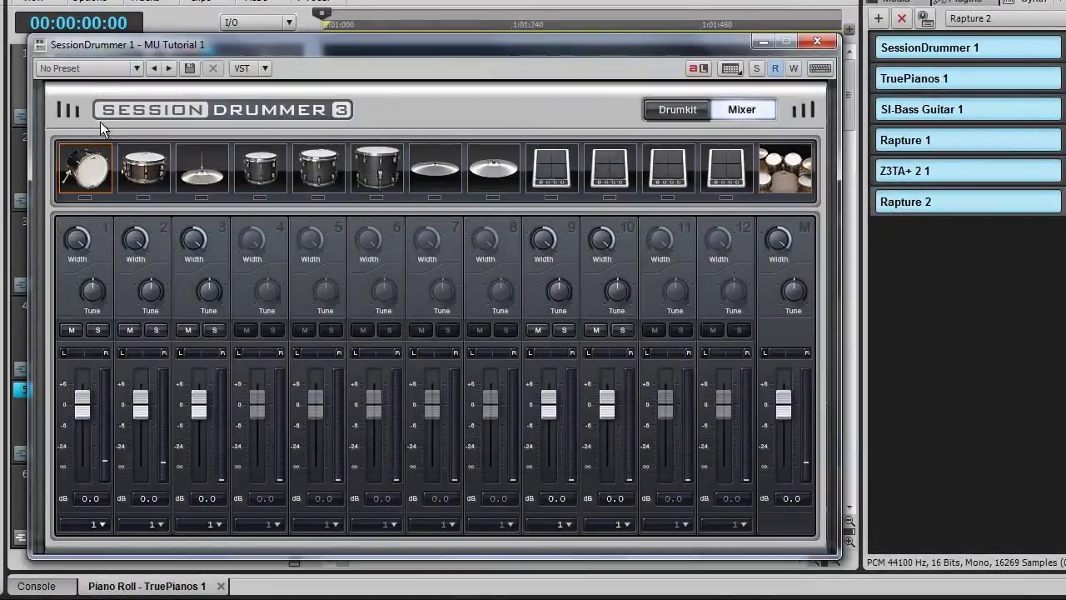
{"action": "left_click", "coordinate": [95, 180]}
{"action": "left_click", "coordinate": [138, 181]}
- Solo SessionDrummer 1 and play back its drum part
{"action": "left_click", "coordinate": [755, 69]}
{"action": "key", "text": "space"}
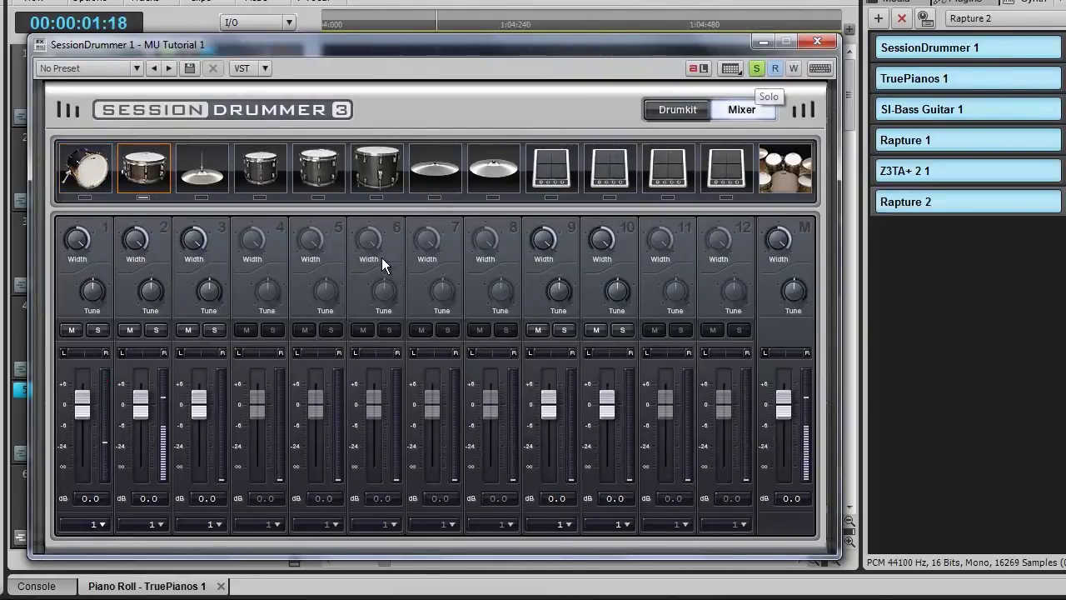
{"action": "key", "text": "space"}
- Audition the hi-hat sound, play the soloed drum part again, and put the SessionDrummer window away
{"action": "left_click", "coordinate": [206, 185]}
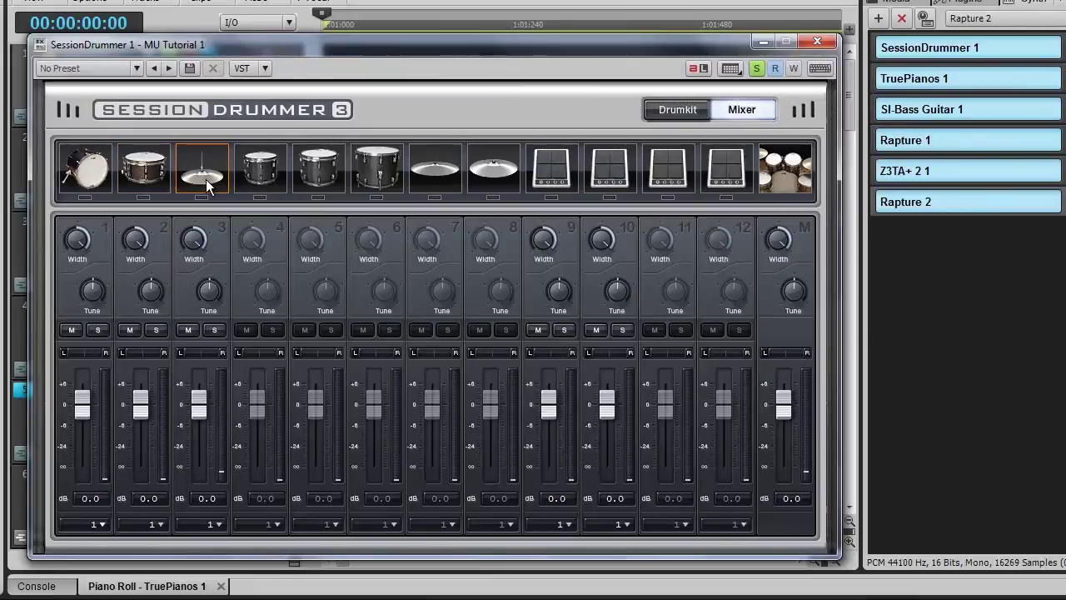
{"action": "left_click", "coordinate": [205, 179]}
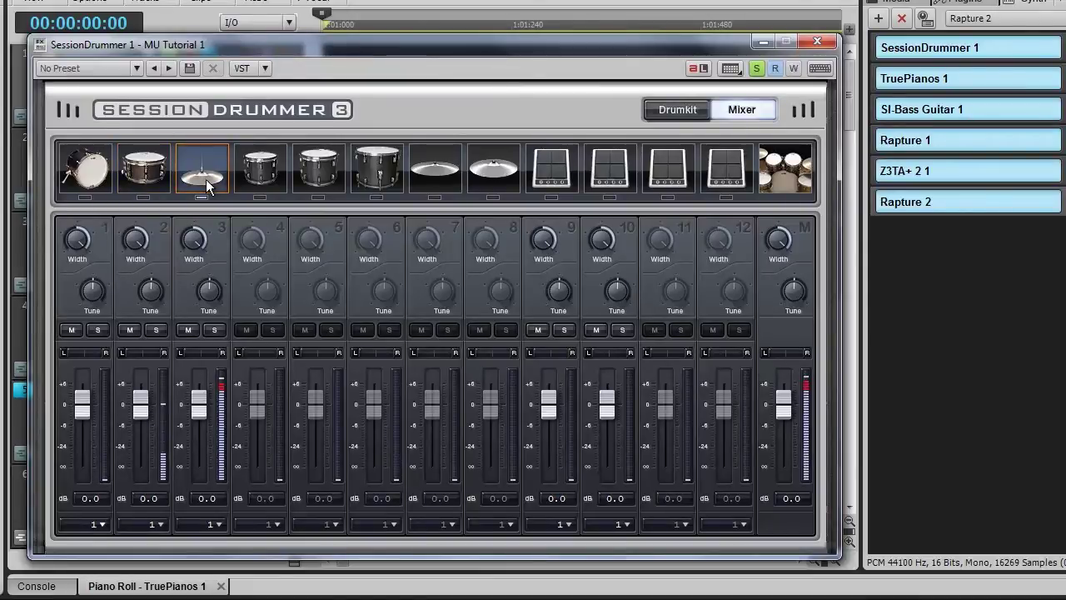
{"action": "key", "text": "space"}
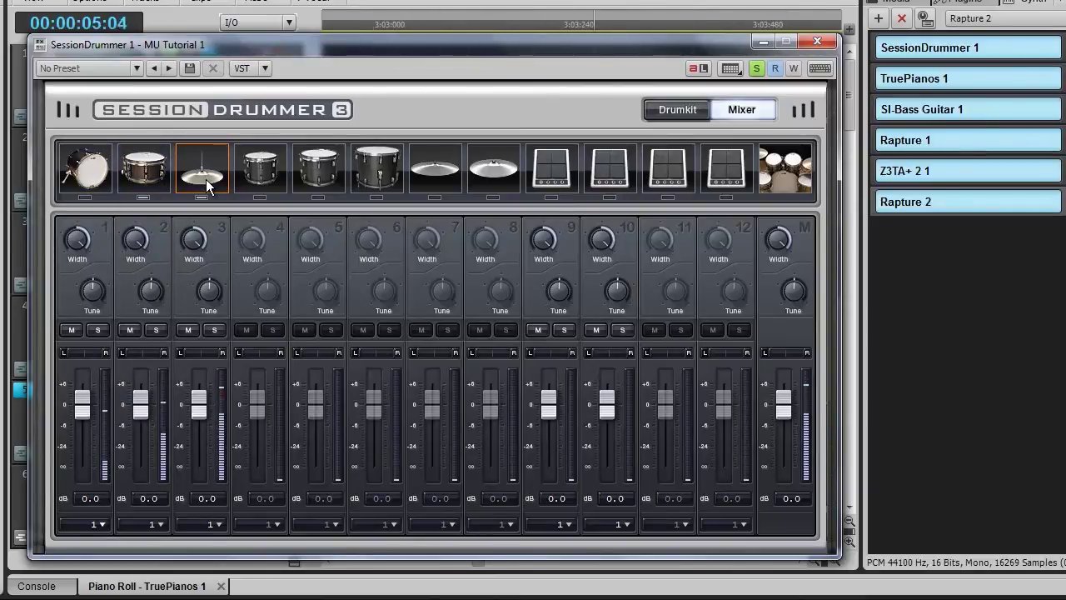
{"action": "key", "text": "space"}
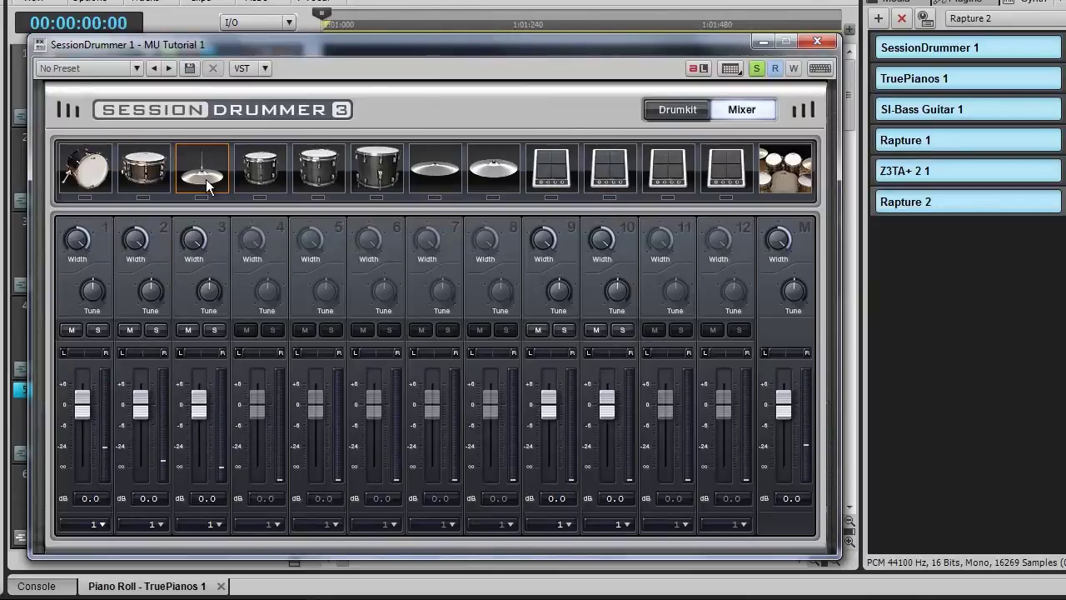
{"action": "key", "text": "space"}
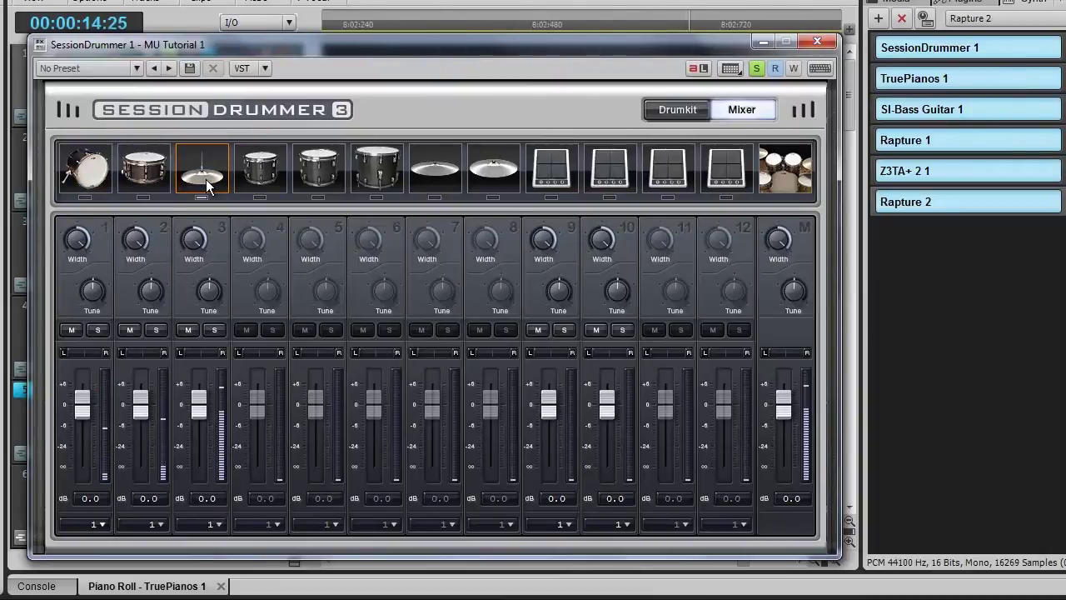
{"action": "key", "text": "space"}
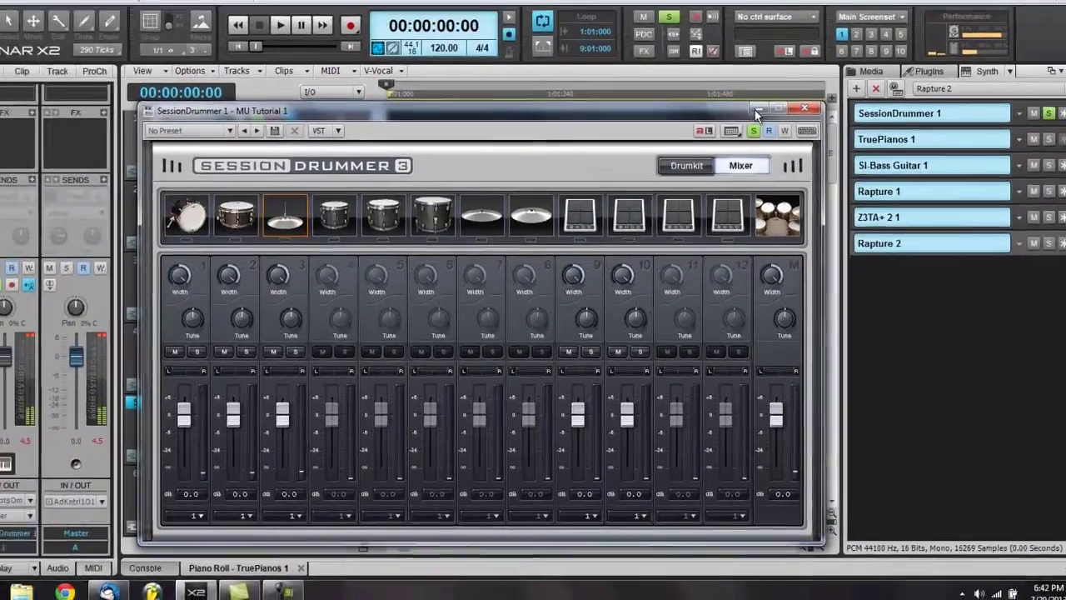
{"action": "left_click", "coordinate": [817, 40]}
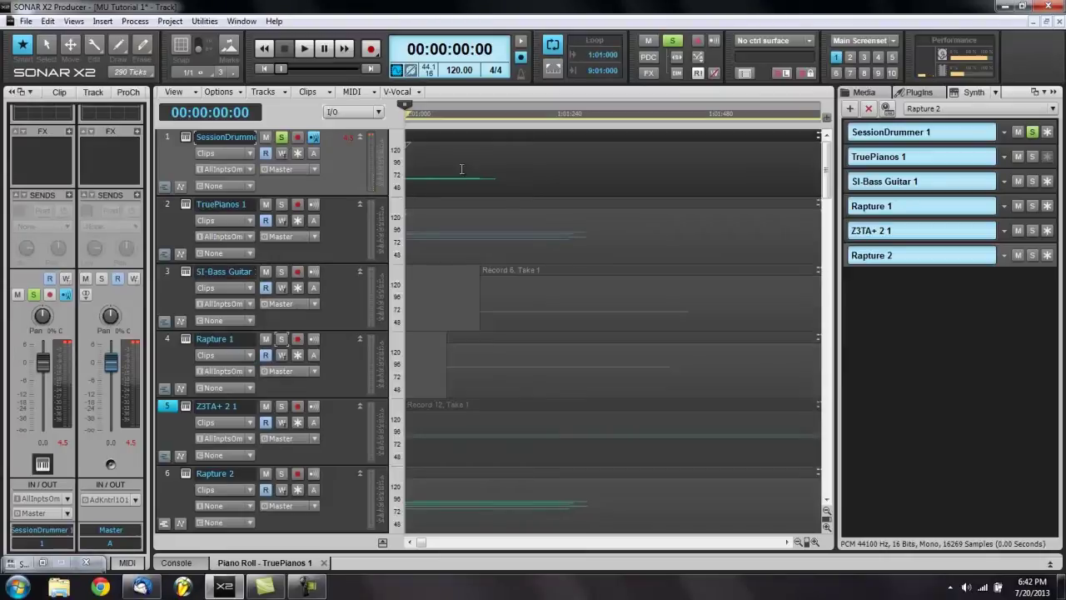
- Arm the SessionDrummer 1 track and record an additional drum take over the existing loop
{"action": "left_click", "coordinate": [297, 137]}
{"action": "key", "text": "r"}
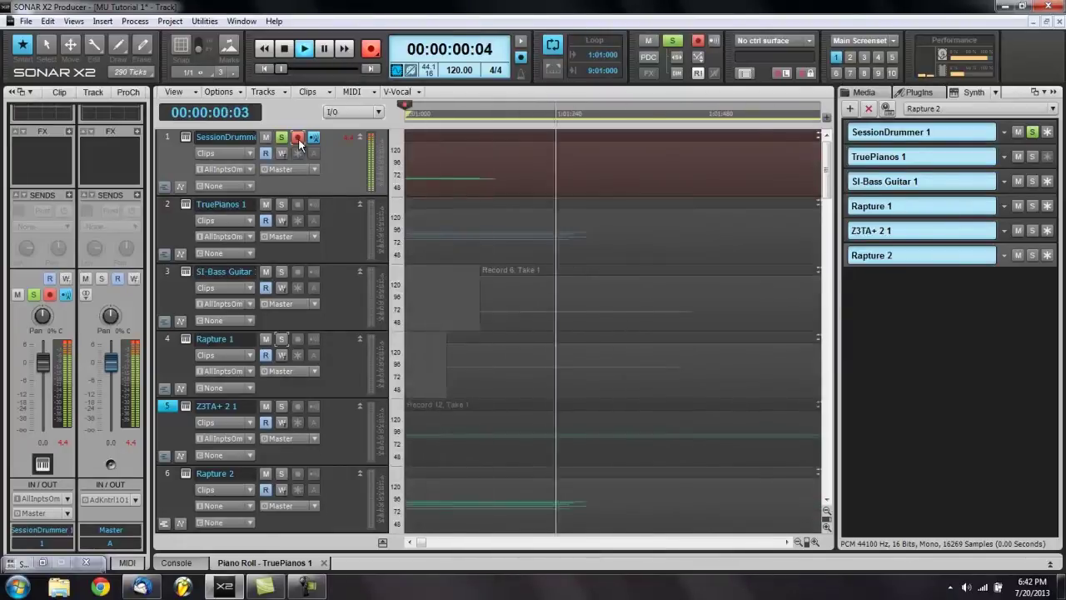
{"action": "key", "text": "space"}
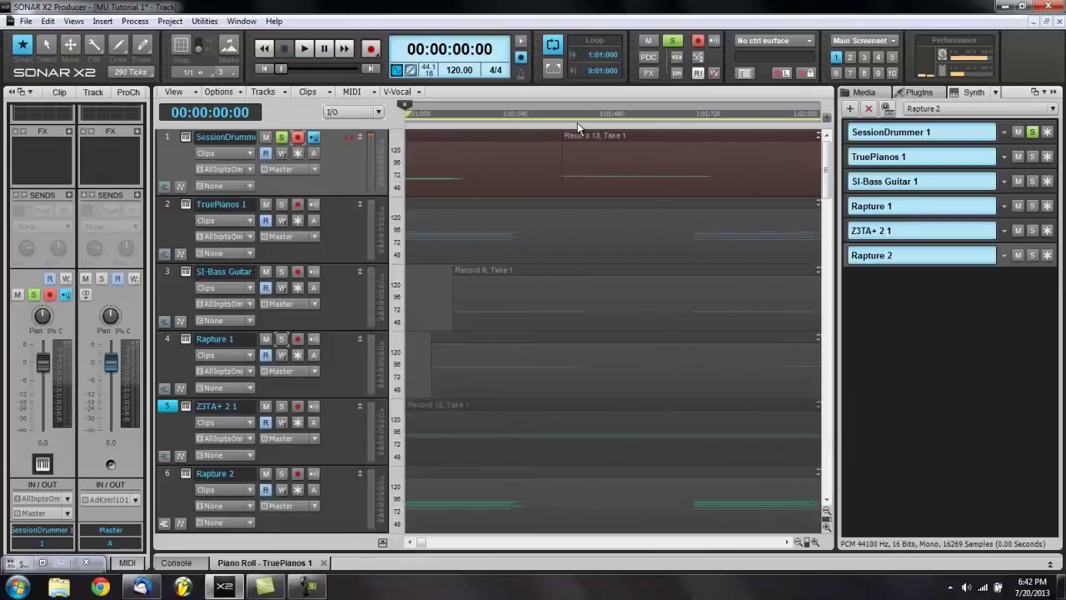
- Quantize the new Record 13, Take 1 drum clip to a 1/16 duration at 100 percent strength, and play it
{"action": "scroll", "coordinate": [577, 122], "scroll_direction": "down", "scroll_amount": 9}
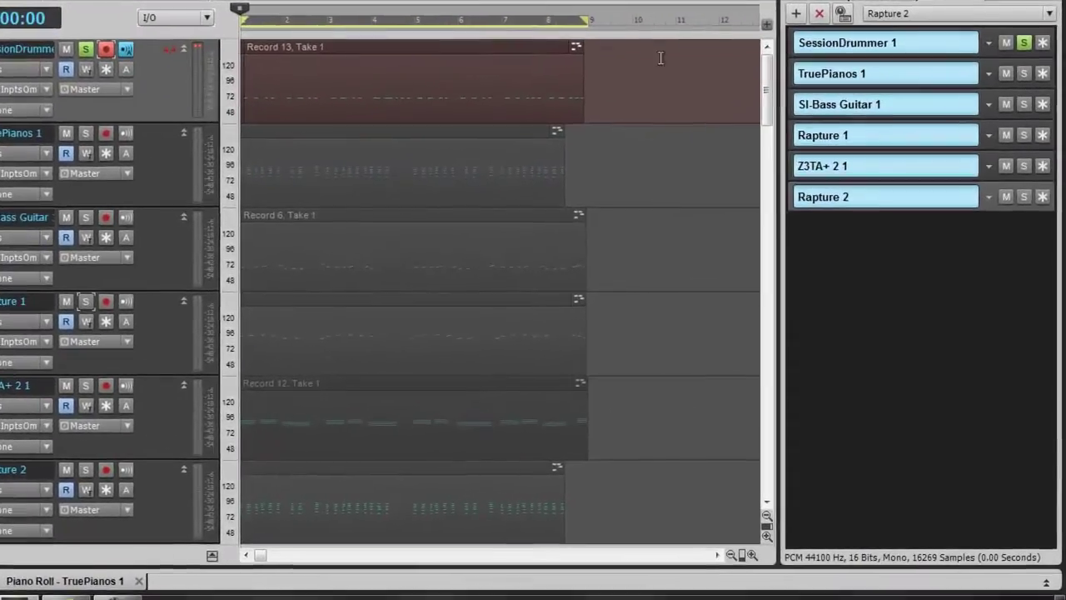
{"action": "left_click_drag", "start_coordinate": [717, 104], "coordinate": [437, 152]}
{"action": "key", "text": "q"}
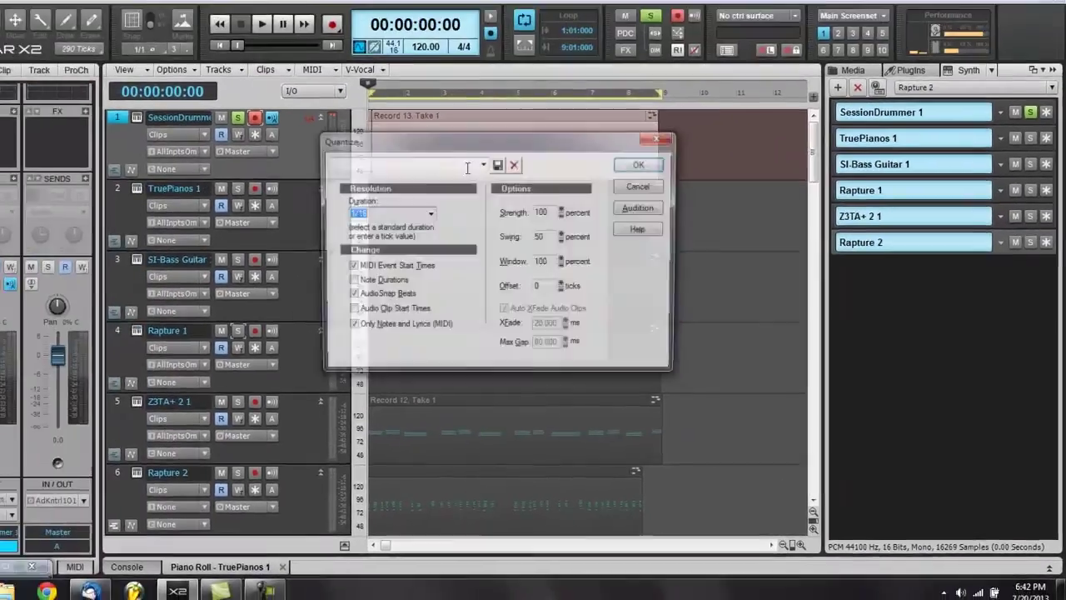
{"action": "key", "text": "Return"}
{"action": "key", "text": "space"}
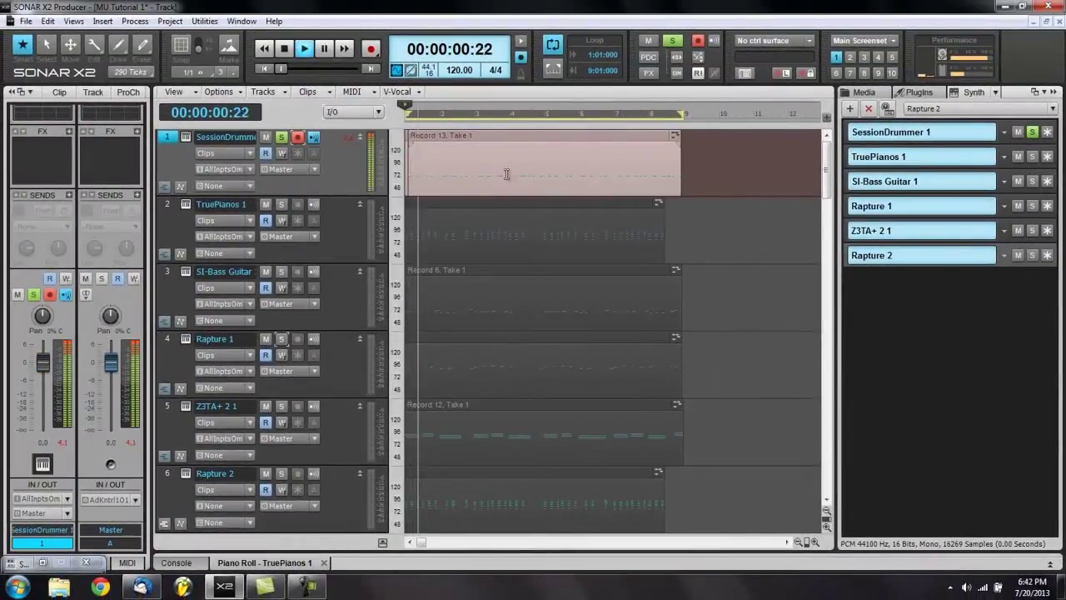
{"action": "key", "text": "space"}
- Bounce the selected SessionDrummer 1 take to a clip and play back the combined drum part
{"action": "right_click", "coordinate": [520, 143]}
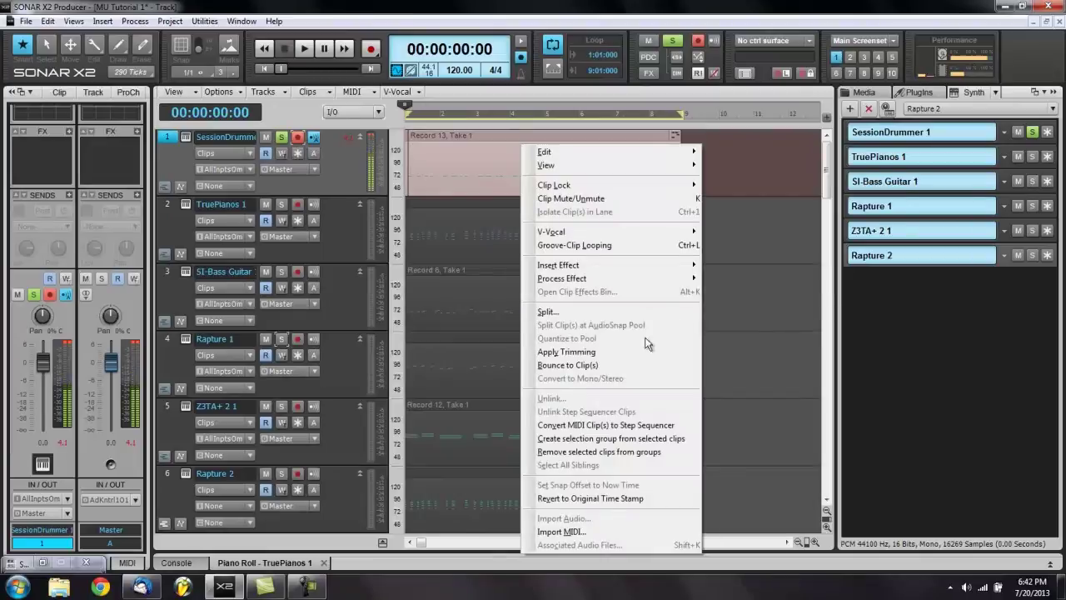
{"action": "left_click", "coordinate": [608, 365]}
{"action": "key", "text": "space"}
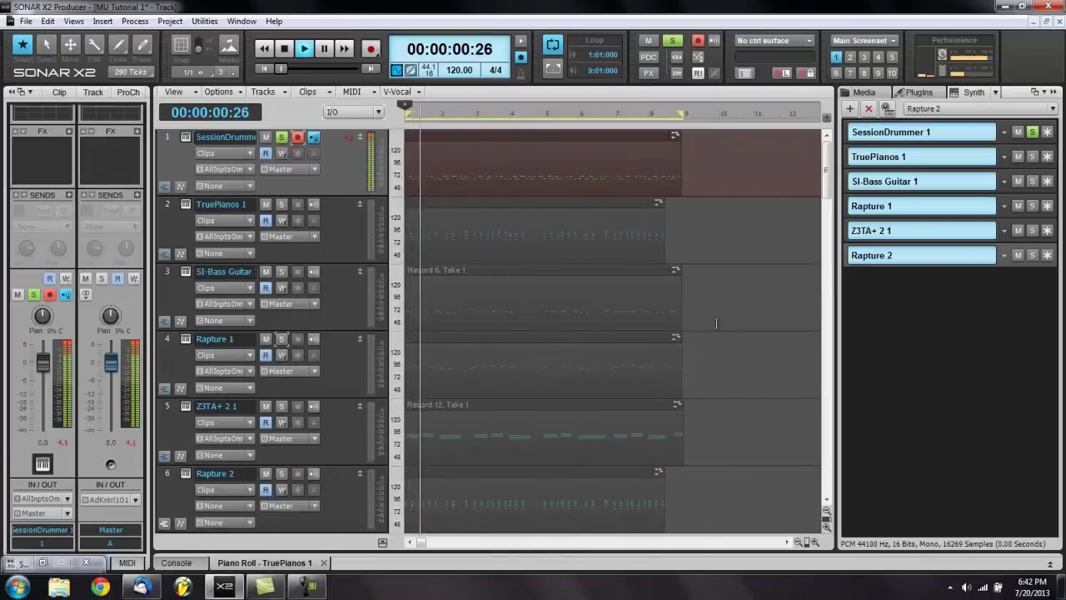
- Enlarge the tracks, then unsolo the SessionDrummer 1 track and play the drums together with the full arrangement
{"action": "key", "text": "ctrl+Down"}
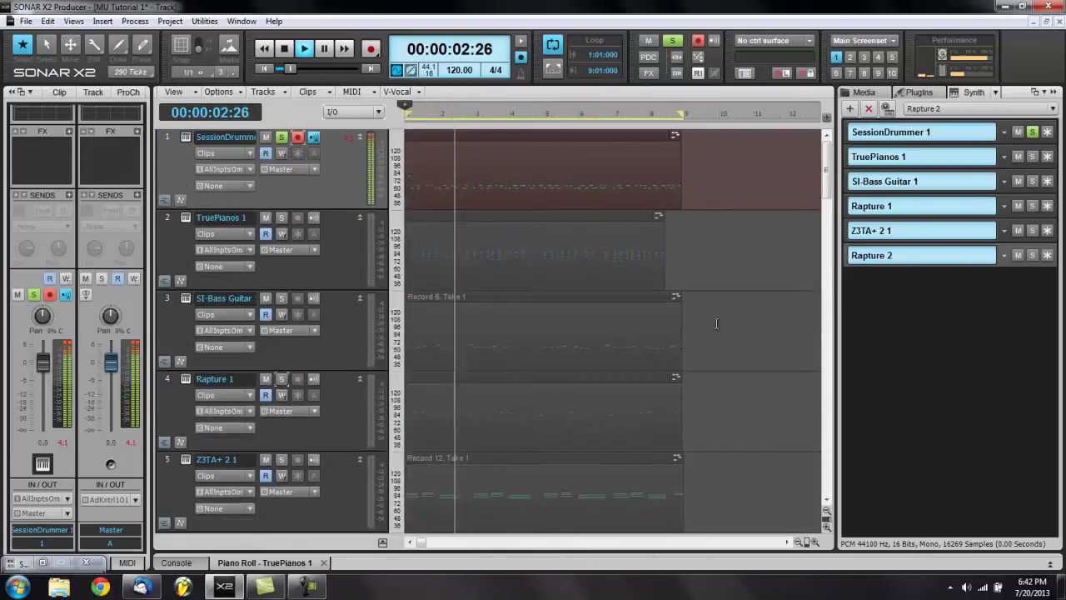
{"action": "key", "text": "ctrl+Down"}
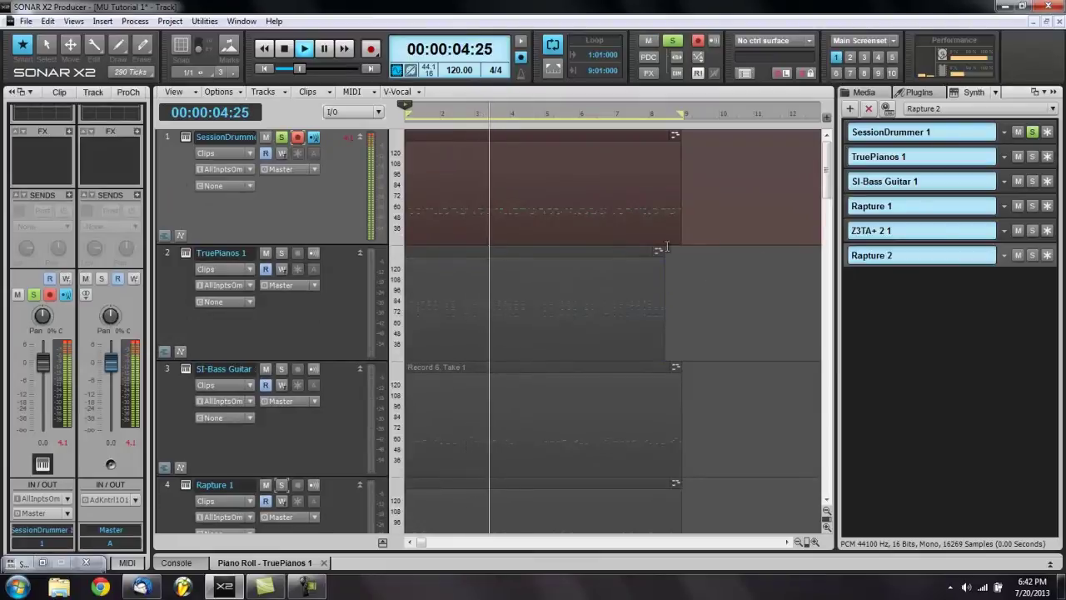
{"action": "key", "text": "space"}
{"action": "left_click", "coordinate": [280, 138]}
{"action": "key", "text": "space"}
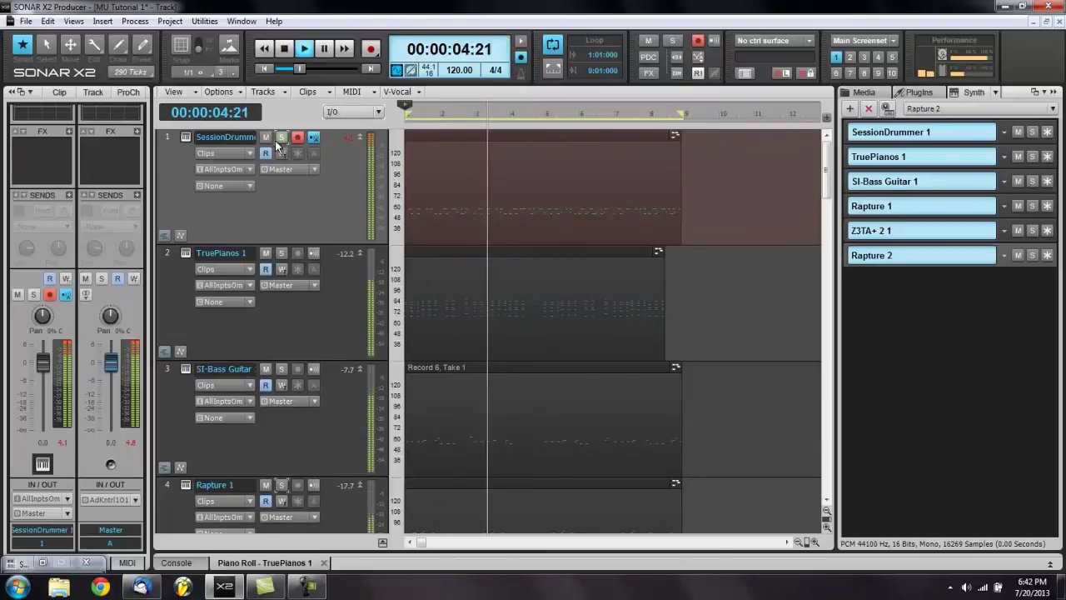
{"action": "key", "text": "space"}
- Open the SessionDrummer 1 instrument, solo it, and audition its hi-hat, kick, snare and channel 9 pad
{"action": "left_click", "coordinate": [175, 139]}
{"action": "left_click", "coordinate": [185, 138]}
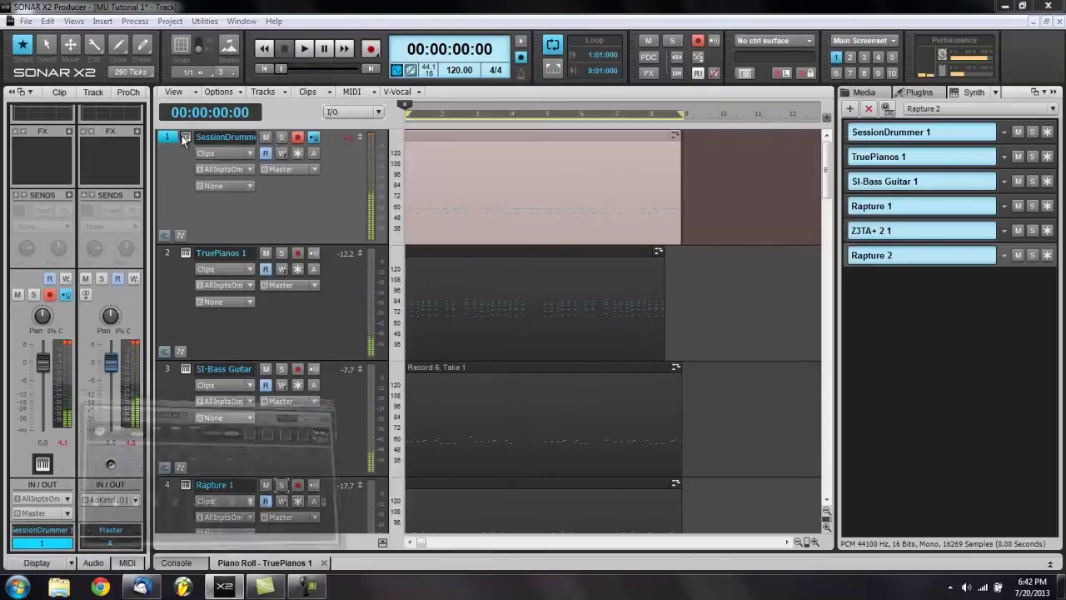
{"action": "left_click", "coordinate": [752, 149]}
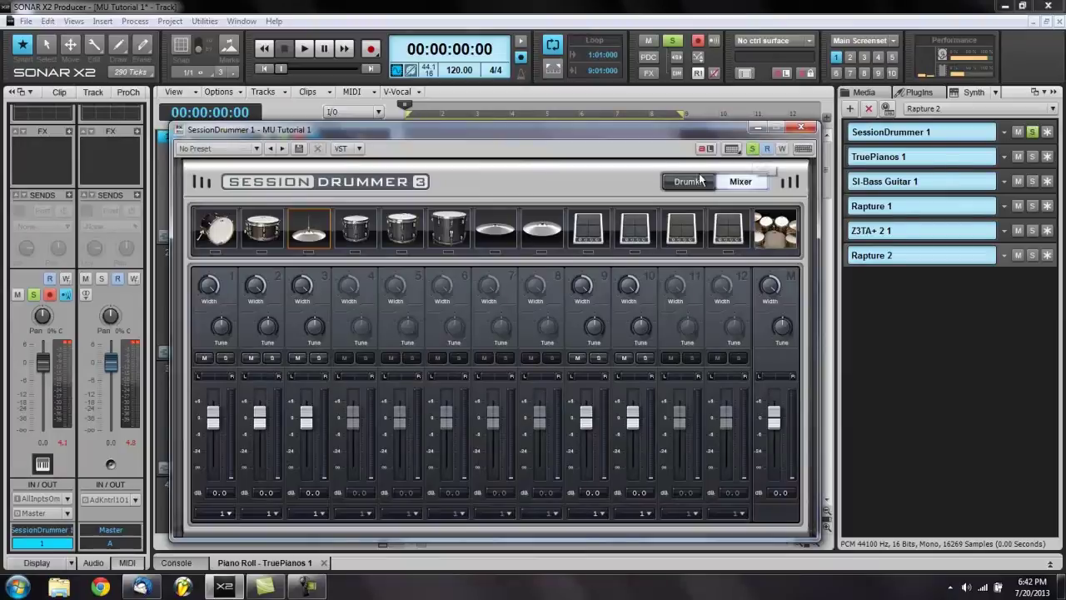
{"action": "left_click", "coordinate": [314, 239]}
{"action": "left_click", "coordinate": [219, 232]}
{"action": "left_click", "coordinate": [263, 233]}
{"action": "left_click", "coordinate": [309, 234]}
{"action": "left_click", "coordinate": [589, 233]}
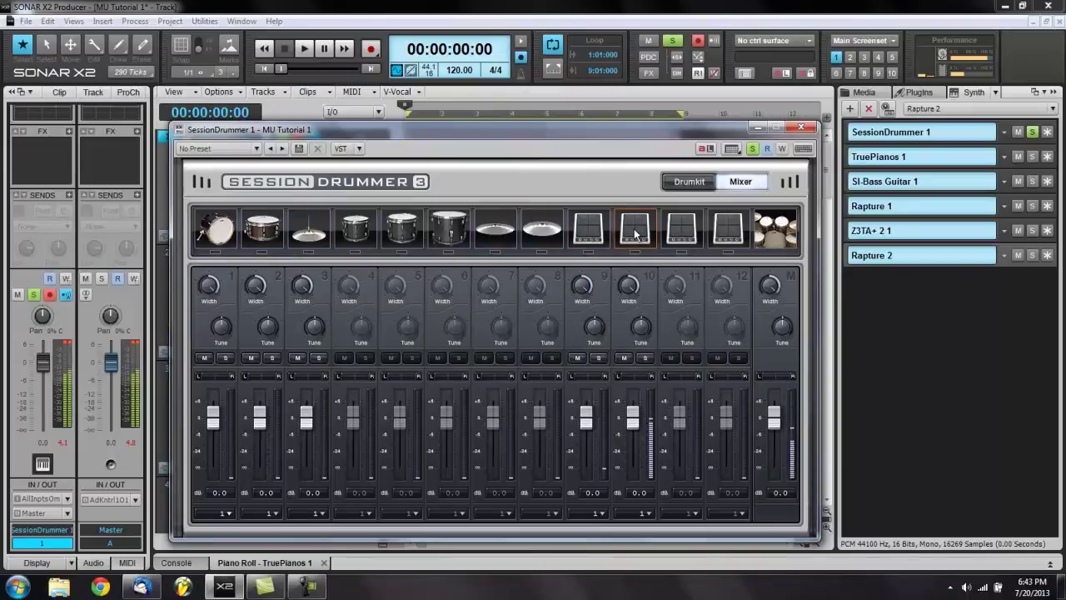
- Lower drum mixer channels 9 and 10 to -11.8 dB each, auditioning the pads against the other drums, and show the media browser
{"action": "left_click_drag", "start_coordinate": [594, 439], "coordinate": [593, 448]}
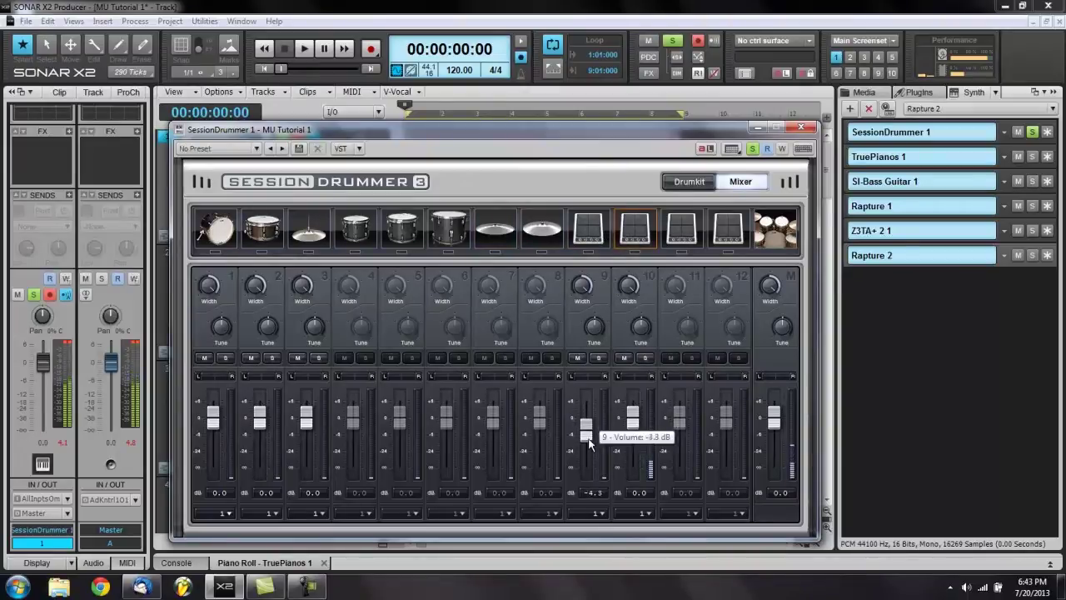
{"action": "left_click_drag", "start_coordinate": [633, 417], "coordinate": [586, 434]}
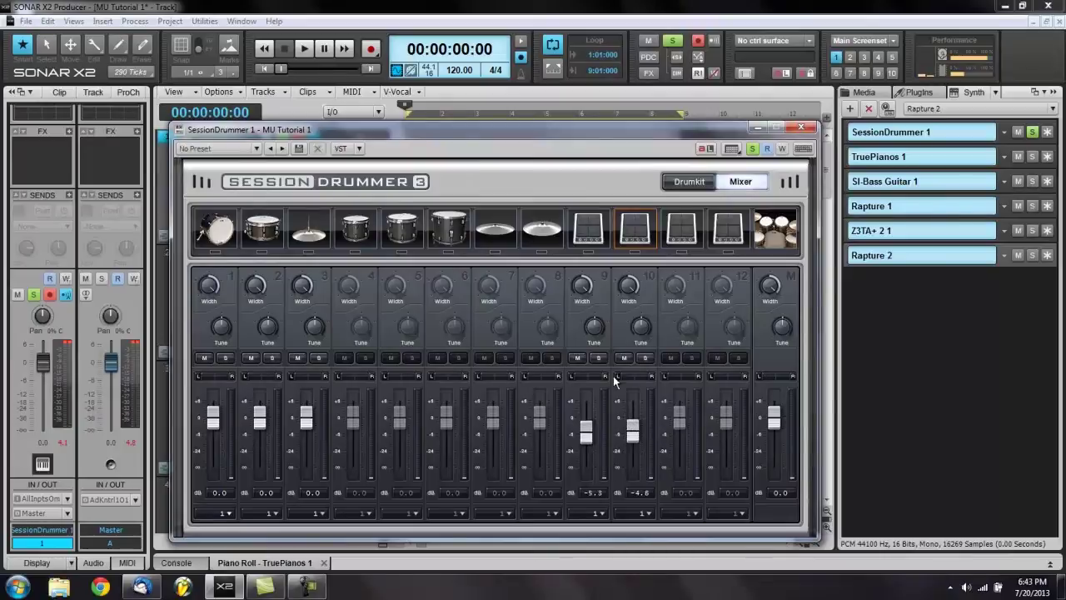
{"action": "left_click", "coordinate": [579, 220]}
{"action": "left_click", "coordinate": [633, 229]}
{"action": "left_click", "coordinate": [595, 234]}
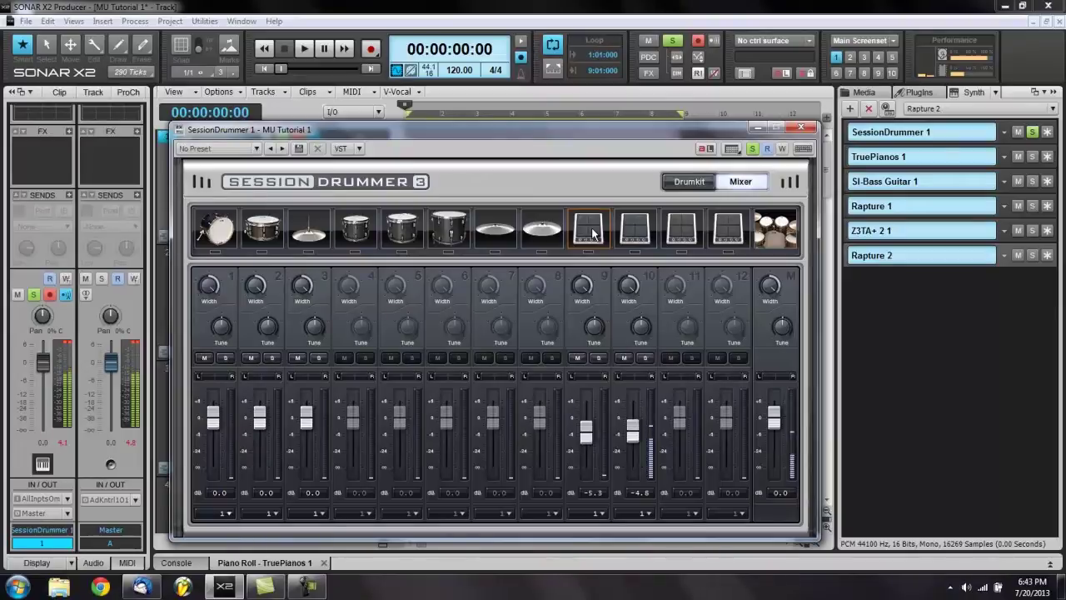
{"action": "left_click_drag", "start_coordinate": [633, 431], "coordinate": [587, 438]}
{"action": "left_click", "coordinate": [309, 229]}
{"action": "left_click", "coordinate": [253, 236]}
{"action": "left_click", "coordinate": [221, 240]}
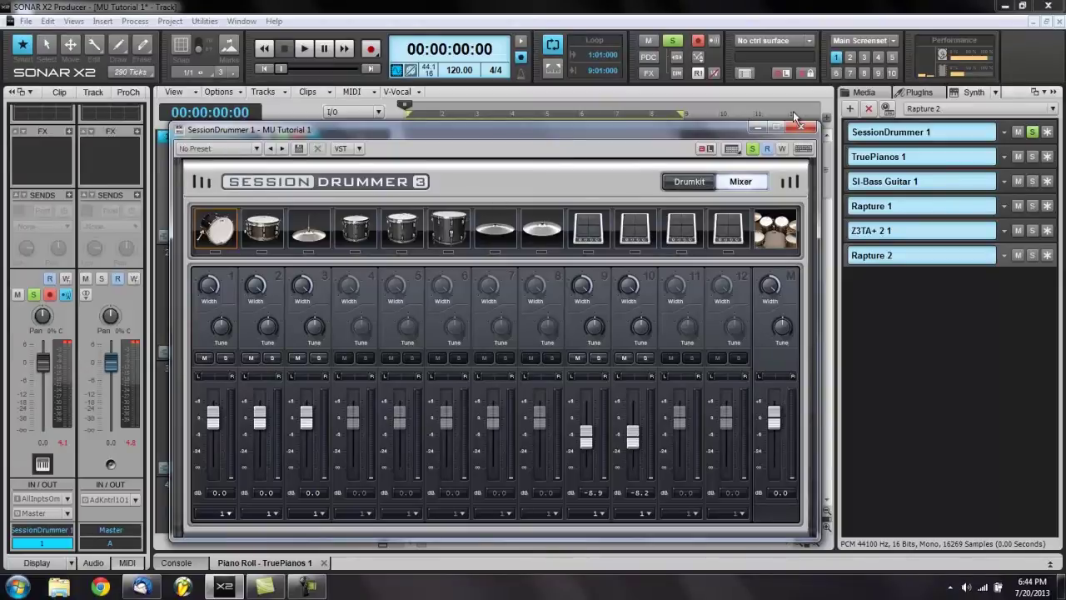
{"action": "left_click", "coordinate": [865, 94]}
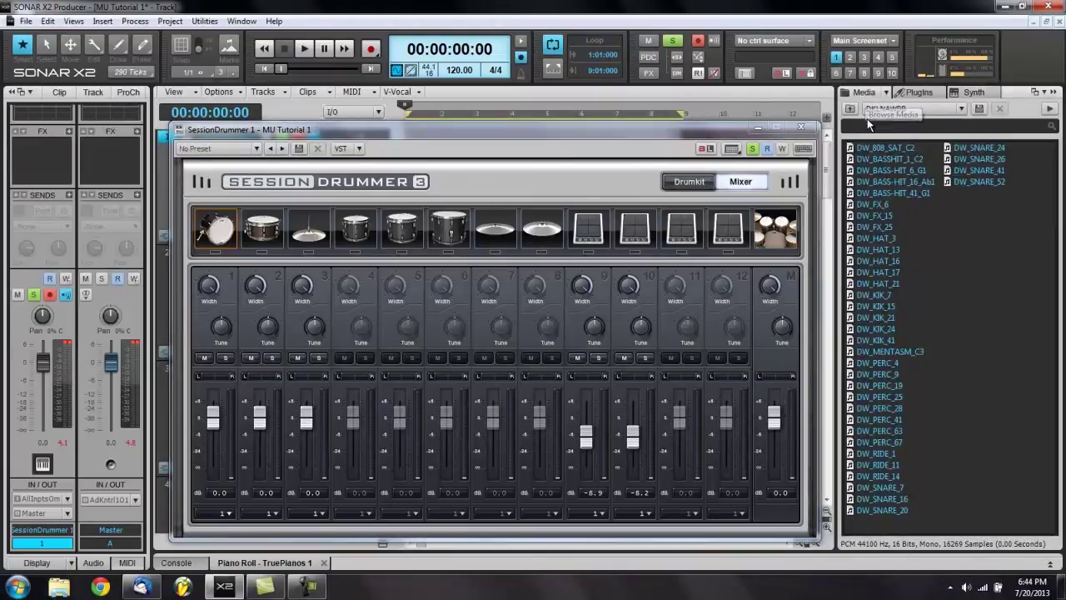
{"action": "left_click_drag", "start_coordinate": [586, 434], "coordinate": [632, 449]}
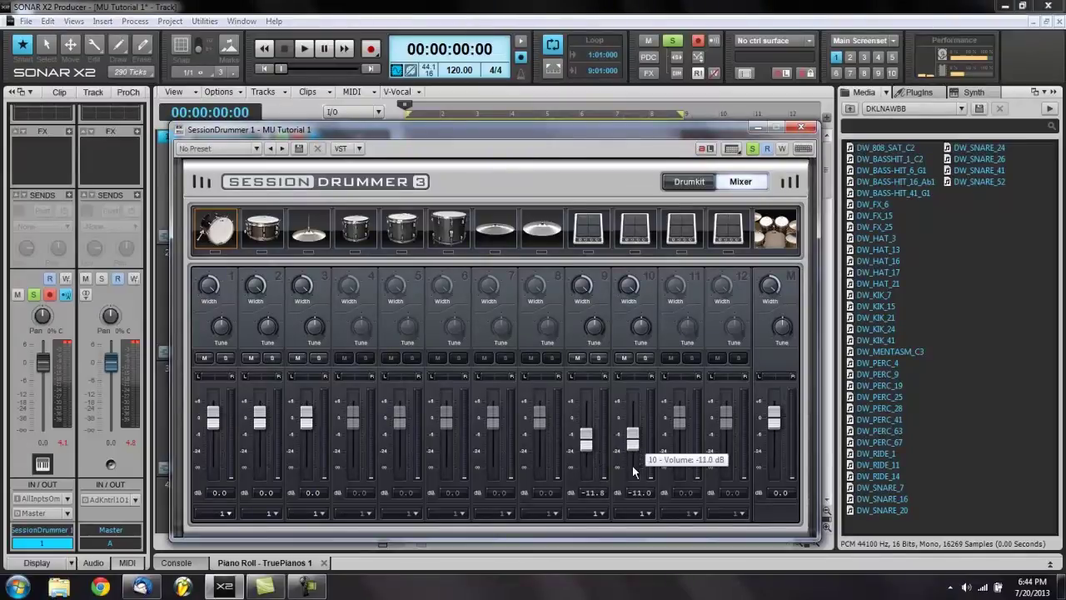
- Play the drum part, lower drum mixer channel 3 to -1.7 dB, and close the SessionDrummer window
{"action": "key", "text": "space"}
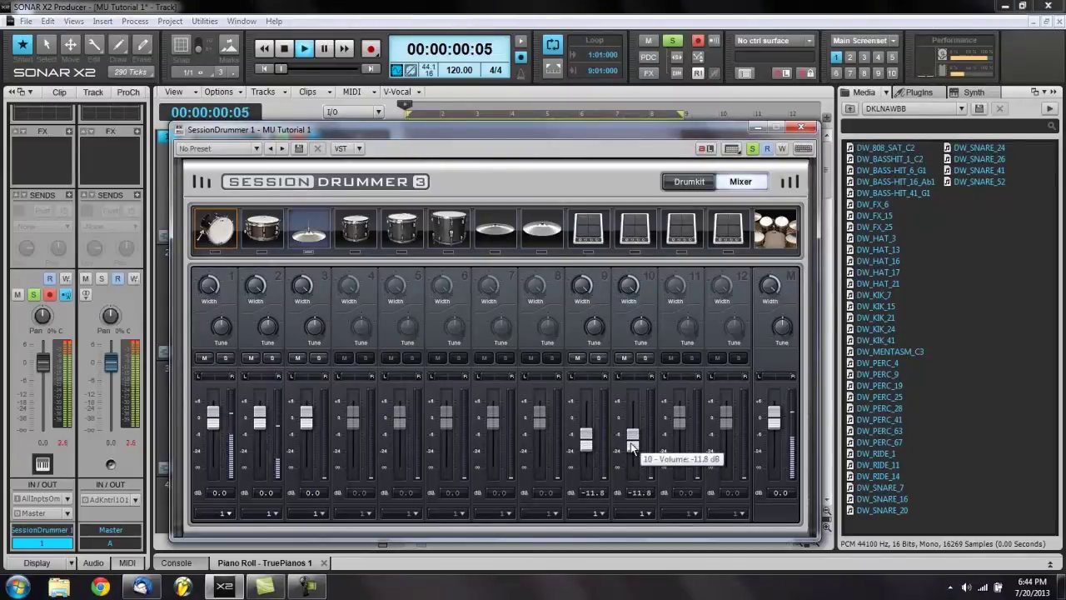
{"action": "left_click_drag", "start_coordinate": [306, 414], "coordinate": [307, 422]}
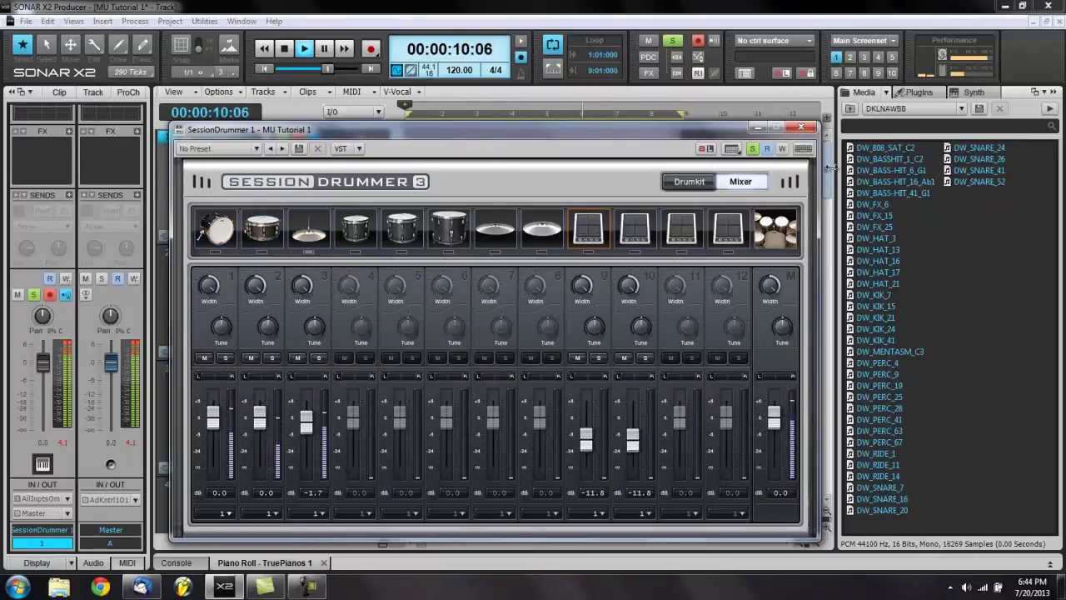
{"action": "left_click", "coordinate": [801, 127]}
{"action": "key", "text": "space"}
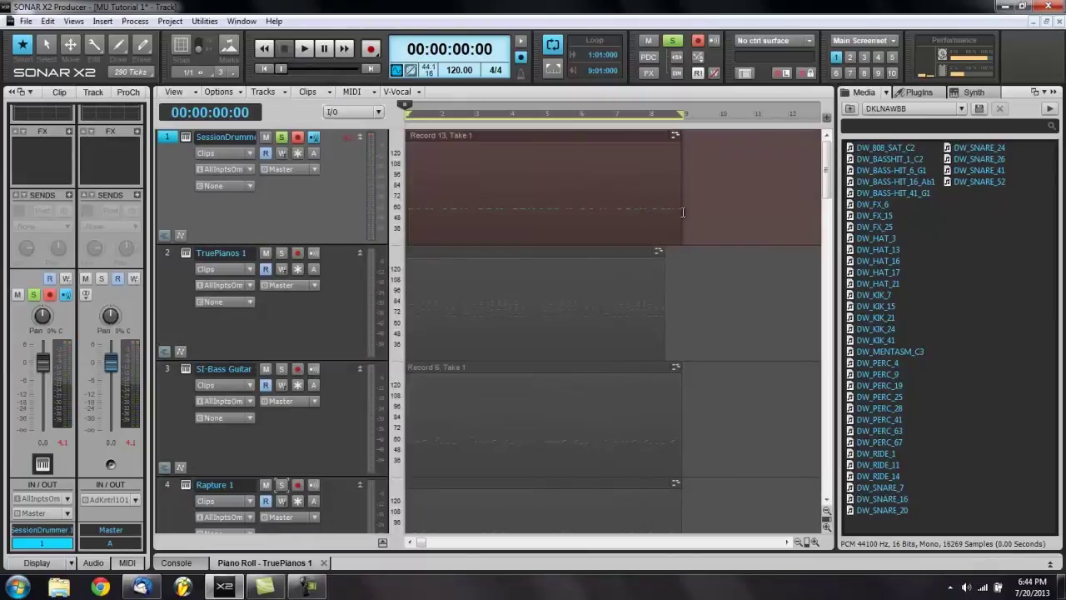
- Enable snapping, split the Record 13, Take 1 drum clip at 00:00:08:00, and delete its second half
{"action": "mouse_move", "coordinate": [678, 185]}
{"action": "left_mouse_down"}
{"action": "mouse_move", "coordinate": [535, 183]}
{"action": "mouse_move", "coordinate": [679, 180]}
{"action": "left_mouse_up"}
{"action": "left_click", "coordinate": [181, 44]}
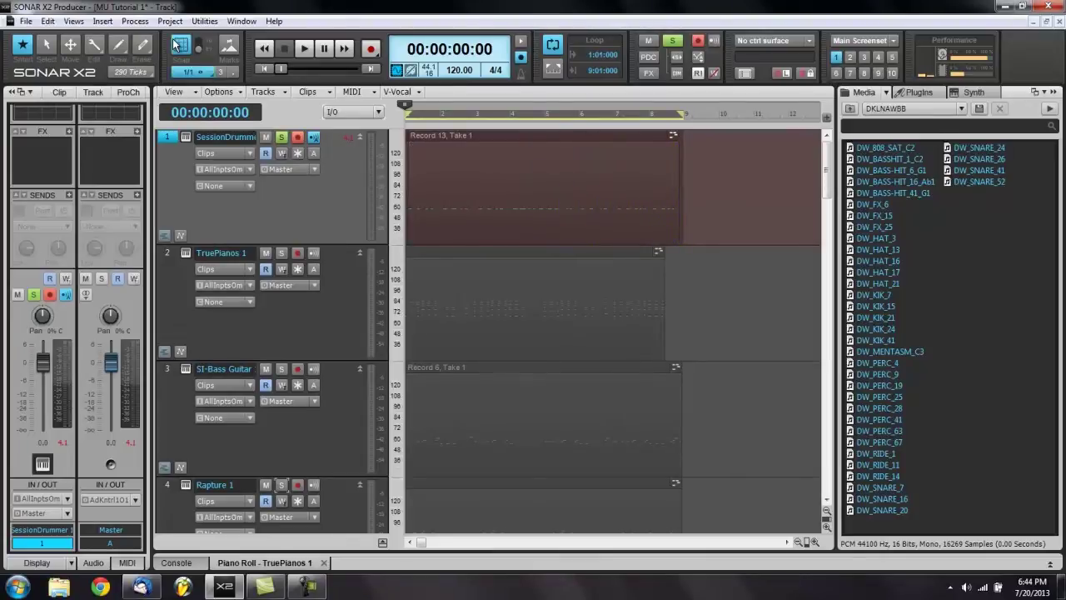
{"action": "left_click", "coordinate": [550, 116]}
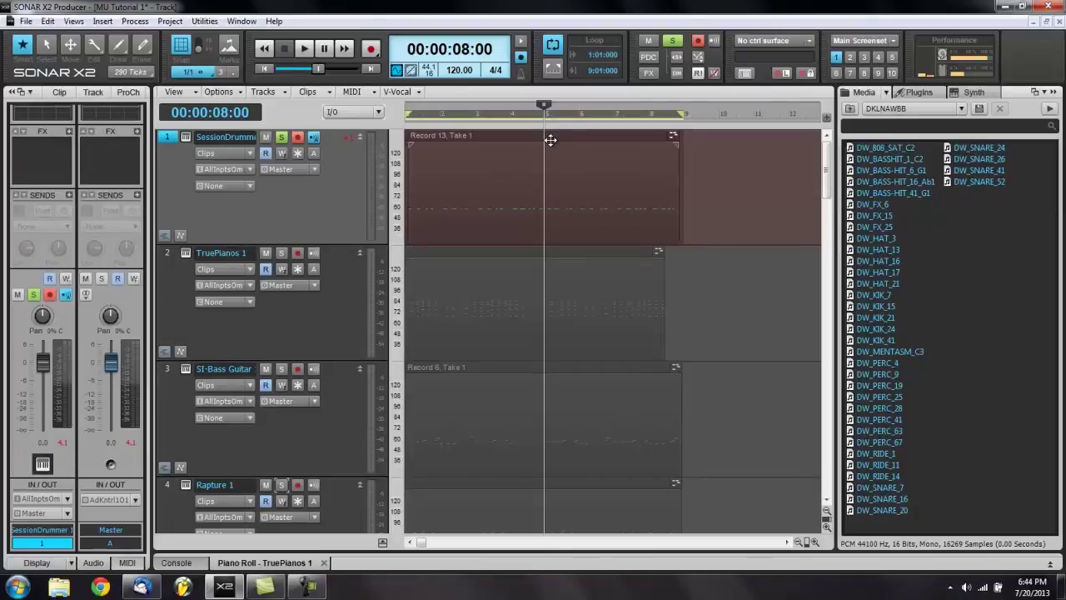
{"action": "left_click", "coordinate": [552, 139]}
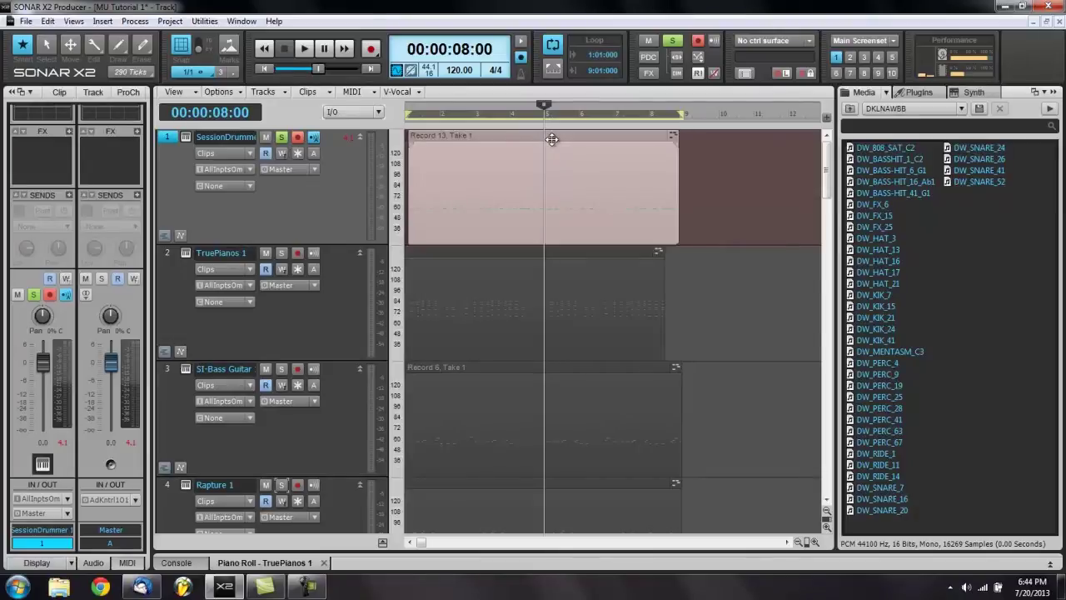
{"action": "key", "text": "s"}
{"action": "left_click", "coordinate": [585, 137]}
{"action": "key", "text": "Delete"}
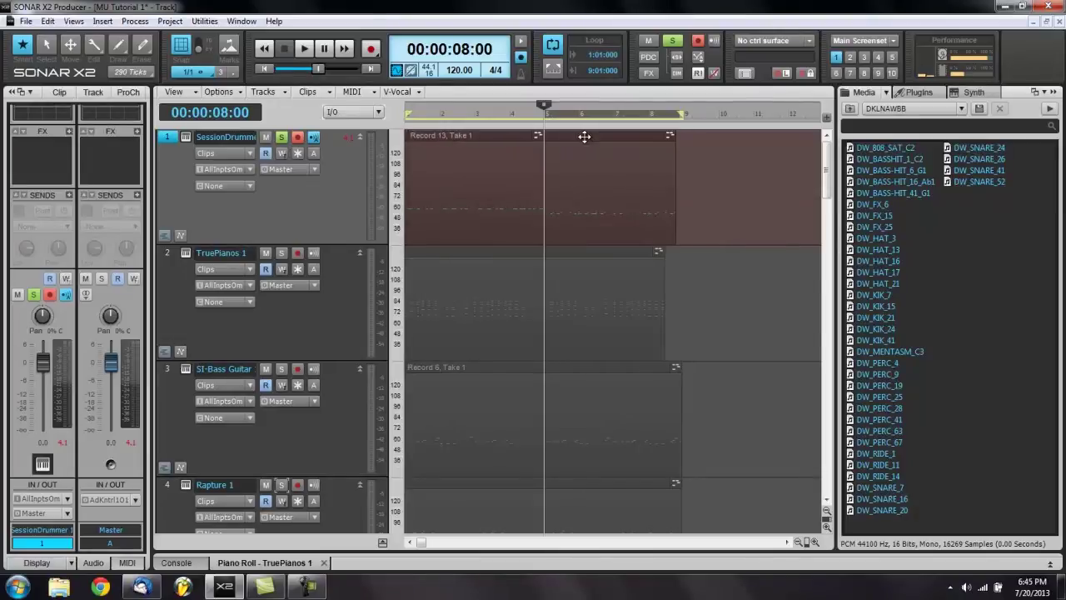
- Select the remaining first half of the Record 13, Take 1 clip and quantize it with the existing settings
{"action": "left_click", "coordinate": [460, 135]}
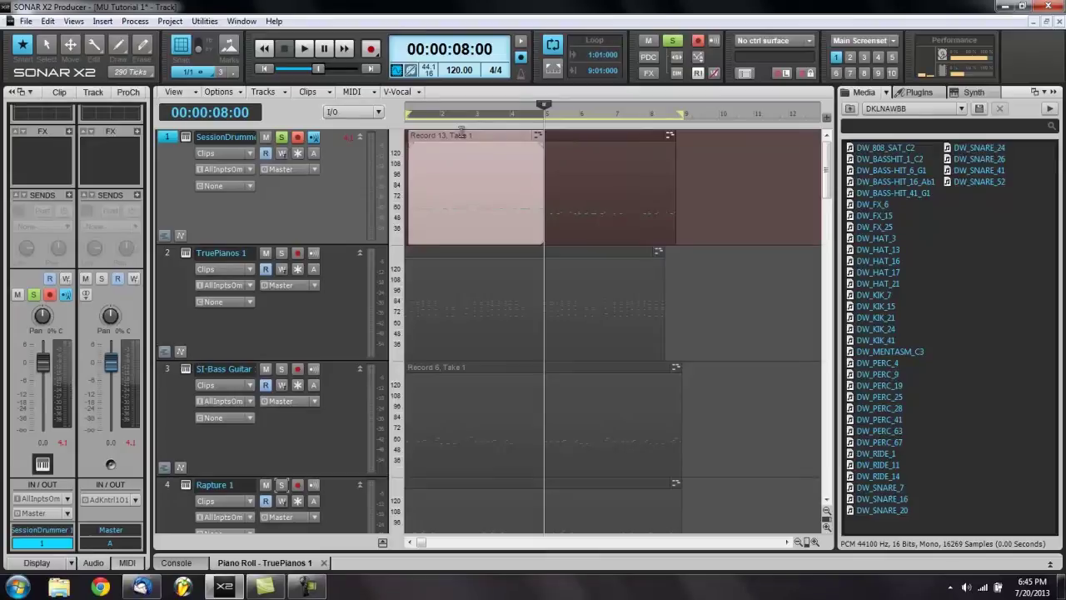
{"action": "left_click", "coordinate": [614, 138]}
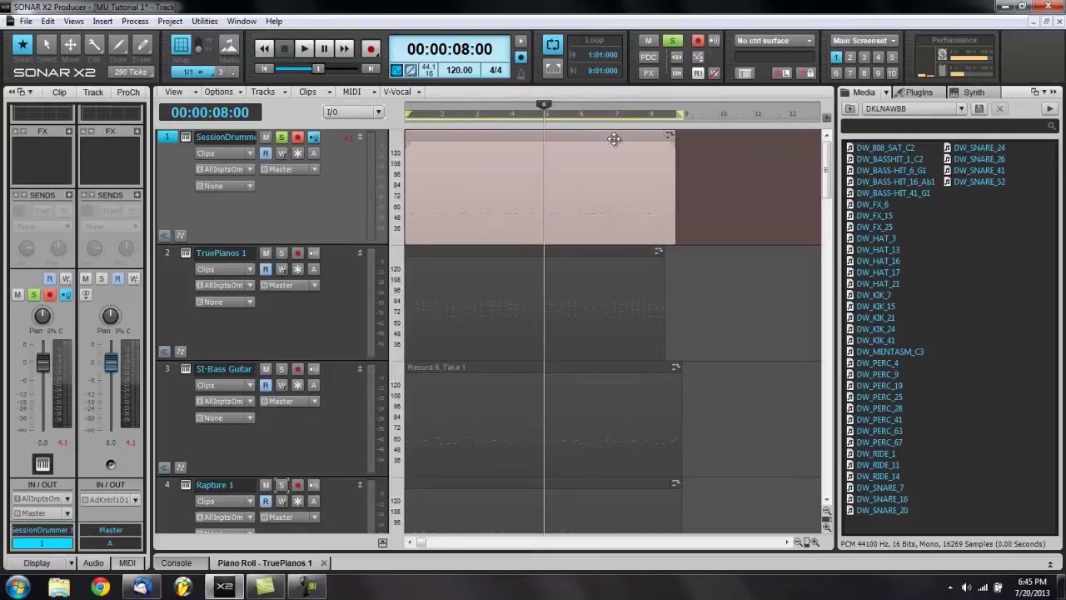
{"action": "left_click", "coordinate": [682, 157]}
{"action": "left_click", "coordinate": [445, 135]}
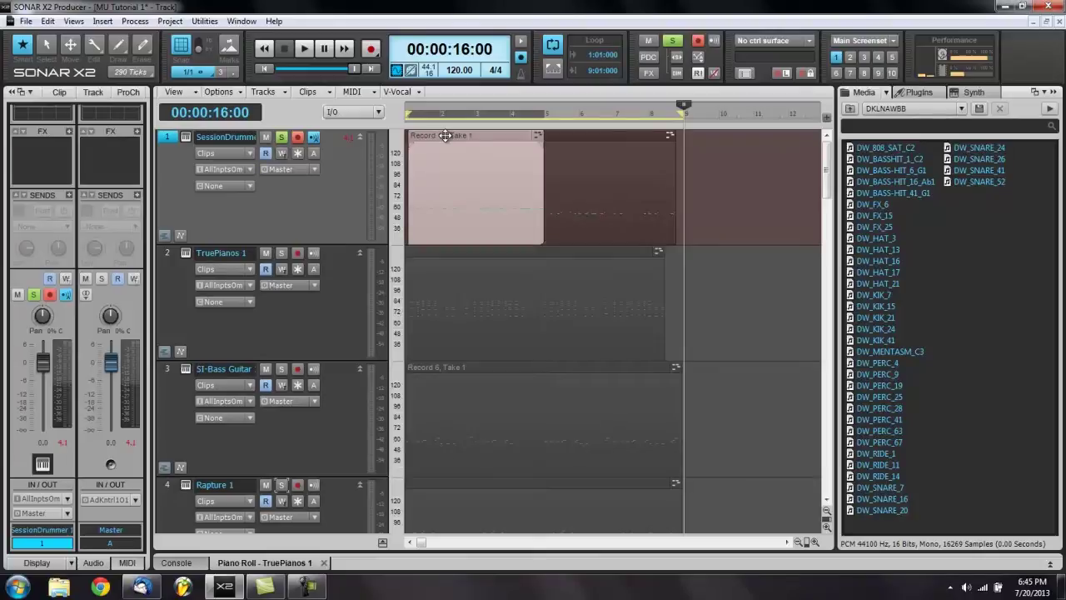
{"action": "key", "text": "q"}
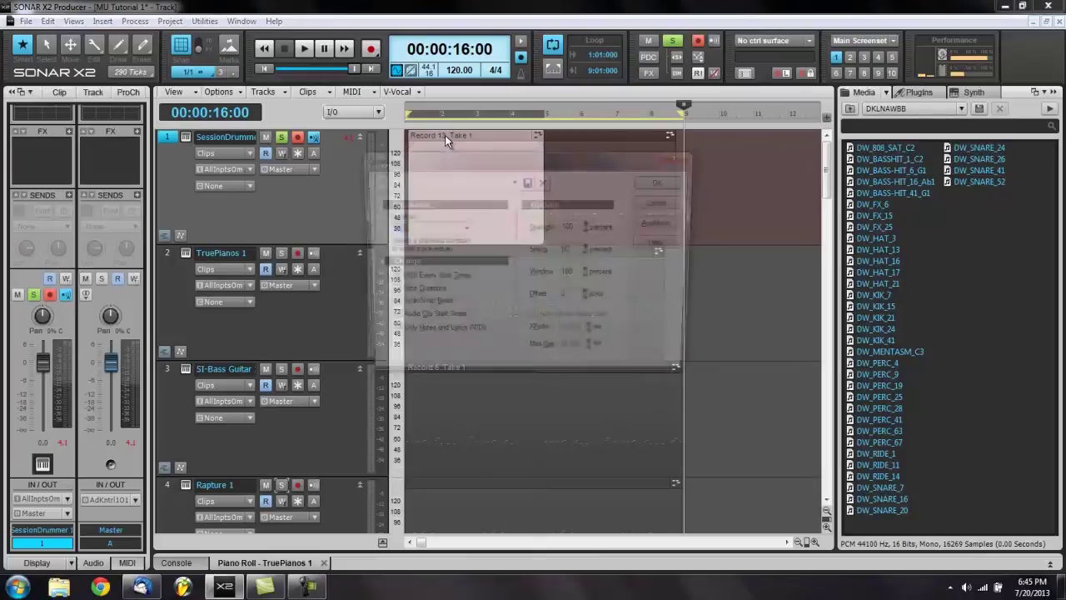
{"action": "key", "text": "Return"}
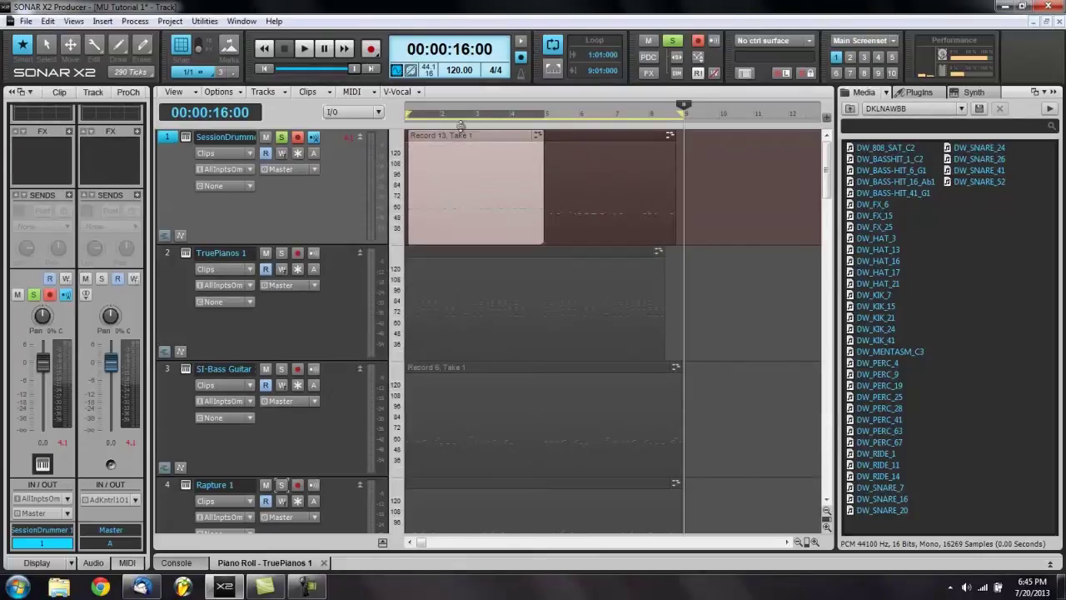
- Copy the quantized half clip to bar 5, bounce the SessionDrummer 1 clips together, and play the result
{"action": "left_click_drag", "start_coordinate": [448, 138], "coordinate": [588, 151]}
{"action": "left_click_drag", "start_coordinate": [760, 171], "coordinate": [424, 199]}
{"action": "right_click", "coordinate": [468, 187]}
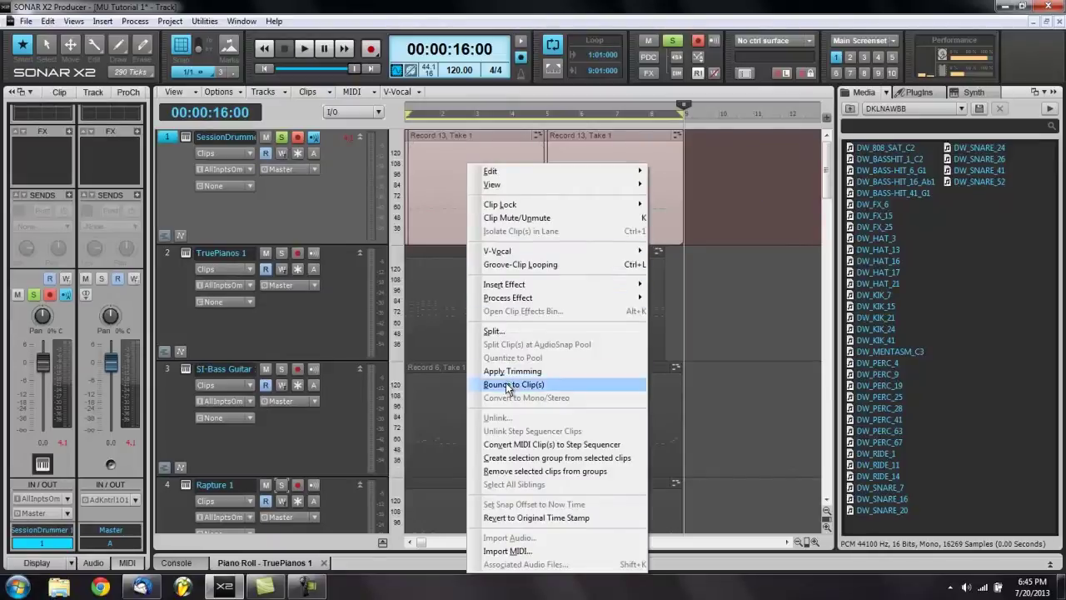
{"action": "left_click", "coordinate": [508, 383]}
{"action": "key", "text": "w"}
{"action": "key", "text": "space"}
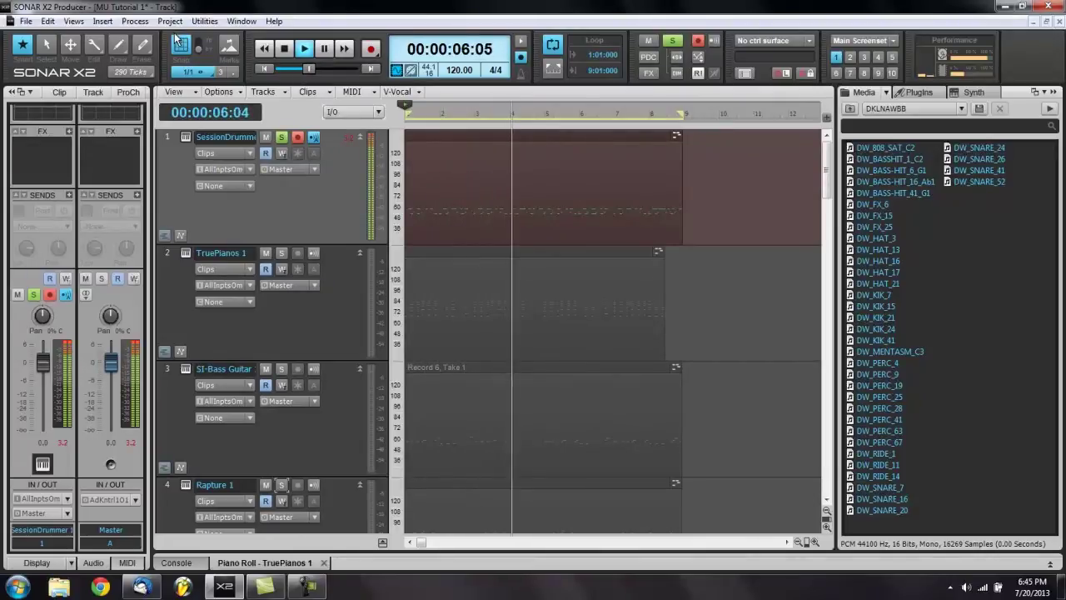
{"action": "key", "text": "space"}
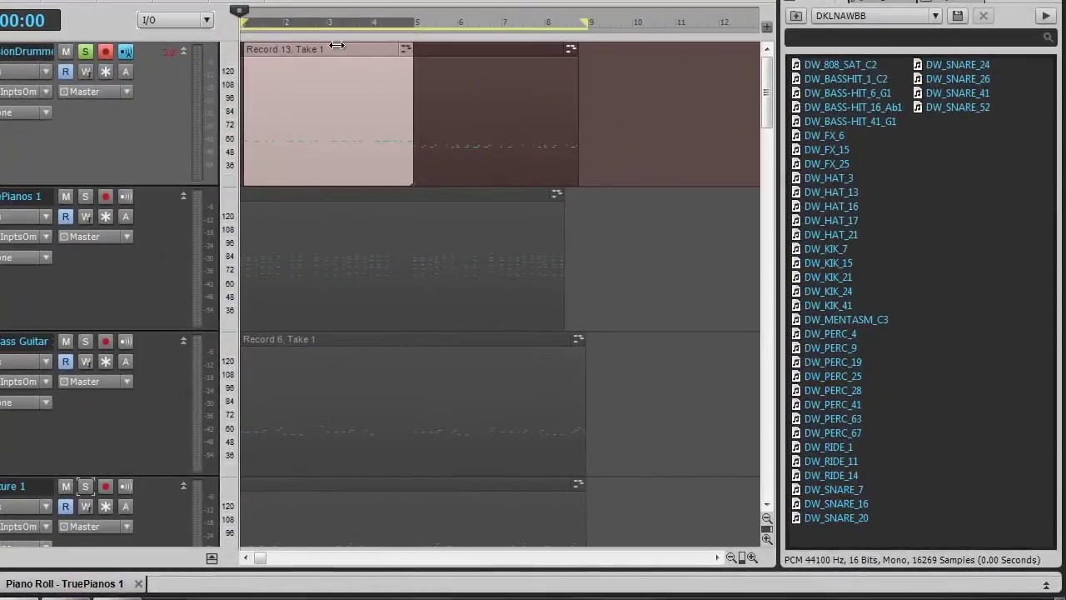
- Copy the half clip to bar 5 again, then undo the edits back to the unsplit Record 13, Take 1 clip
{"action": "key", "text": "ctrl+d"}
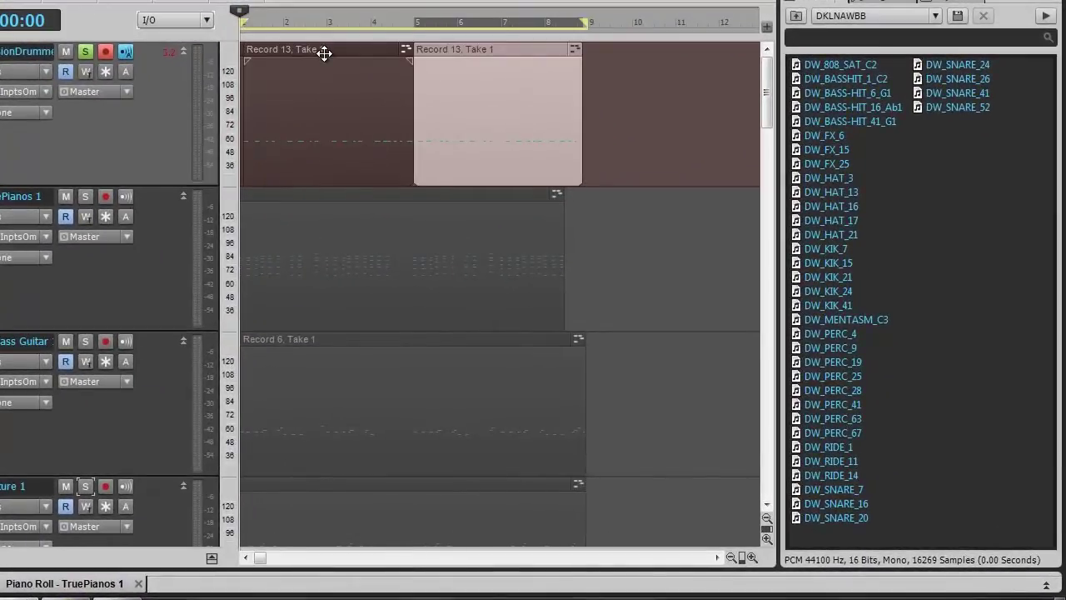
{"action": "key", "text": "ctrl+z"}
{"action": "key", "text": "ctrl+z"}
{"action": "key", "text": "ctrl+z"}
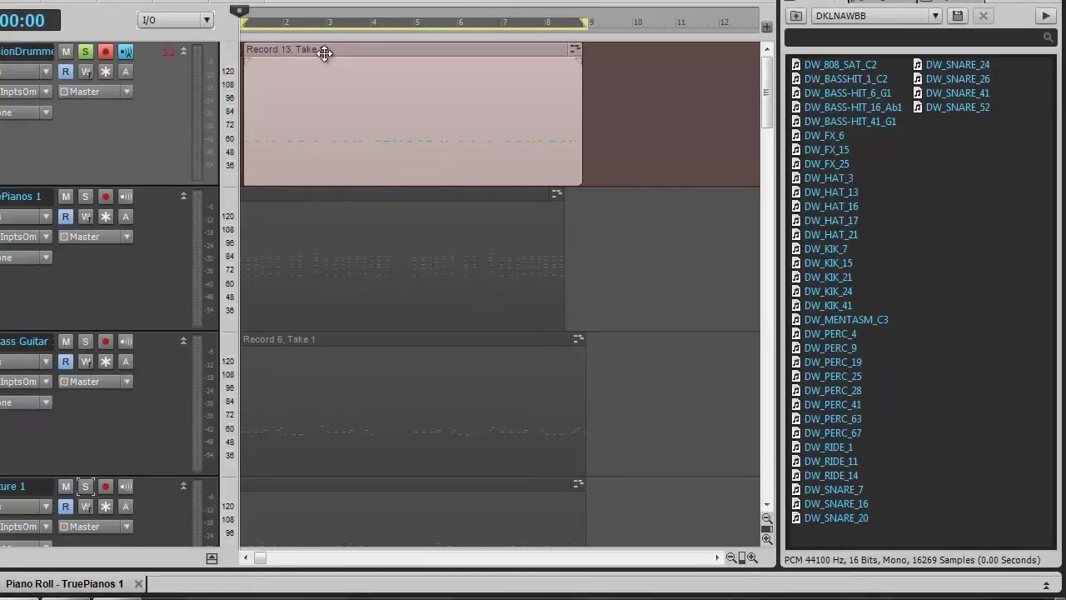
- Play the whole Record 13 take, remove it, and record a replacement drum take on the SessionDrummer 1 track
{"action": "key", "text": "space"}
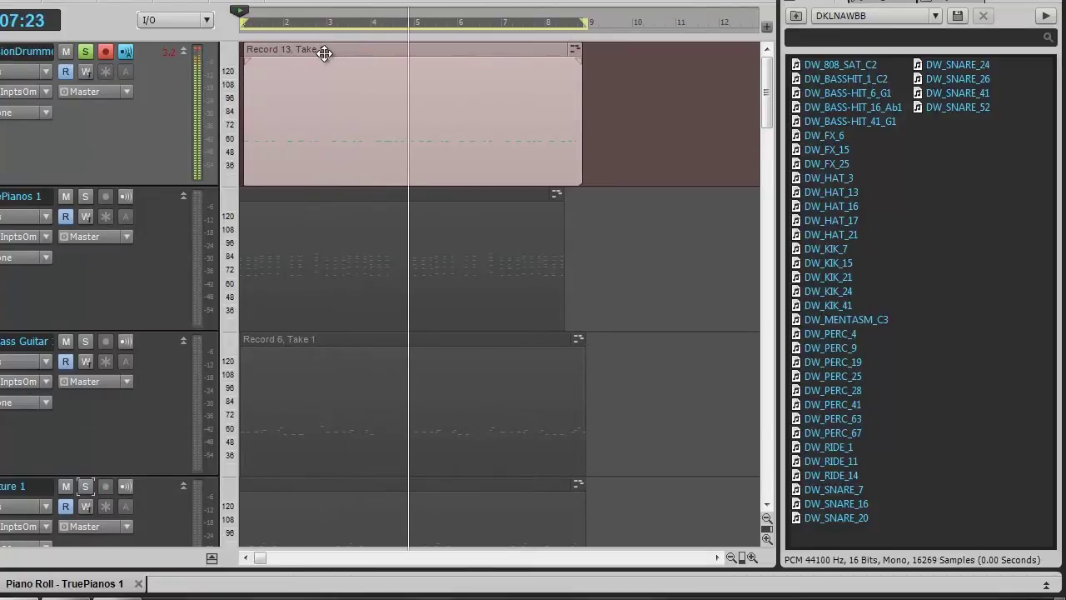
{"action": "key", "text": "space"}
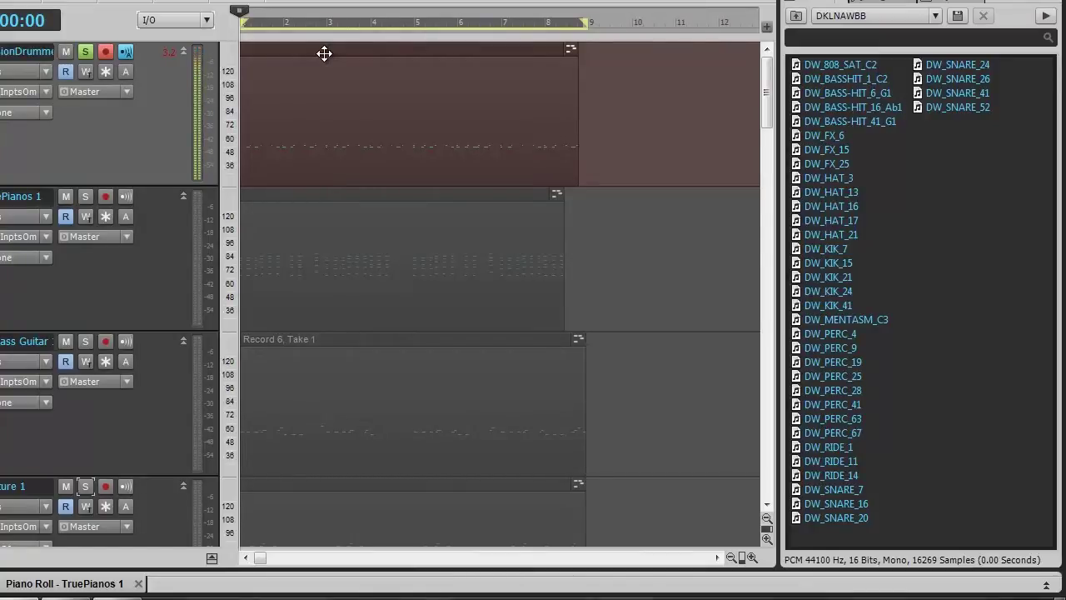
{"action": "key", "text": "r"}
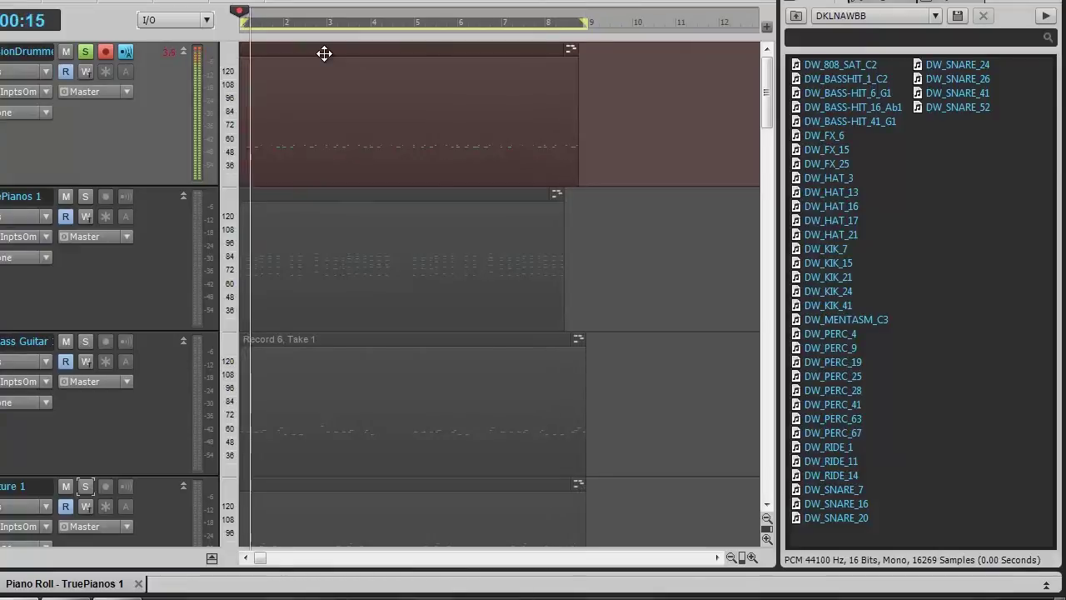
{"action": "key", "text": "space"}
- Quantize the new Record 14, Take 1 clip at 100 percent strength and play it back
{"action": "key", "text": "q"}
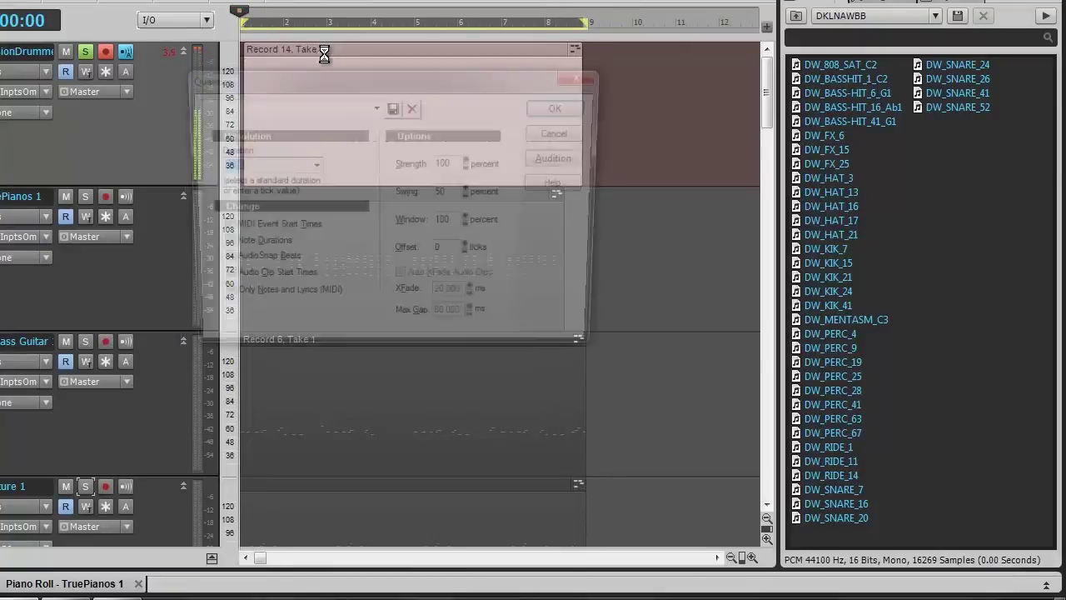
{"action": "key", "text": "Return"}
{"action": "key", "text": "space"}
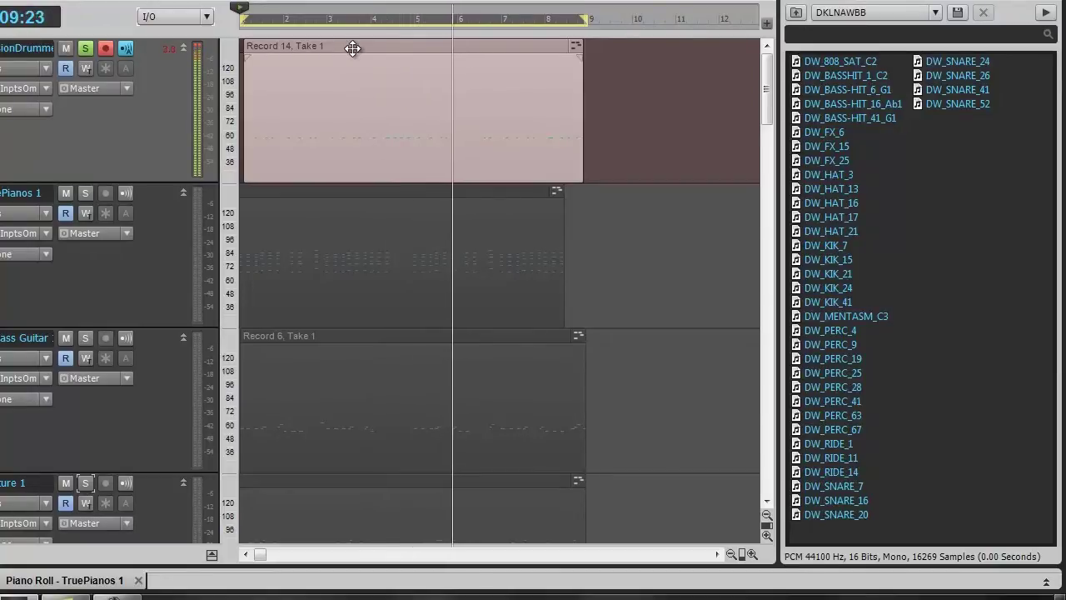
{"action": "key", "text": "space"}
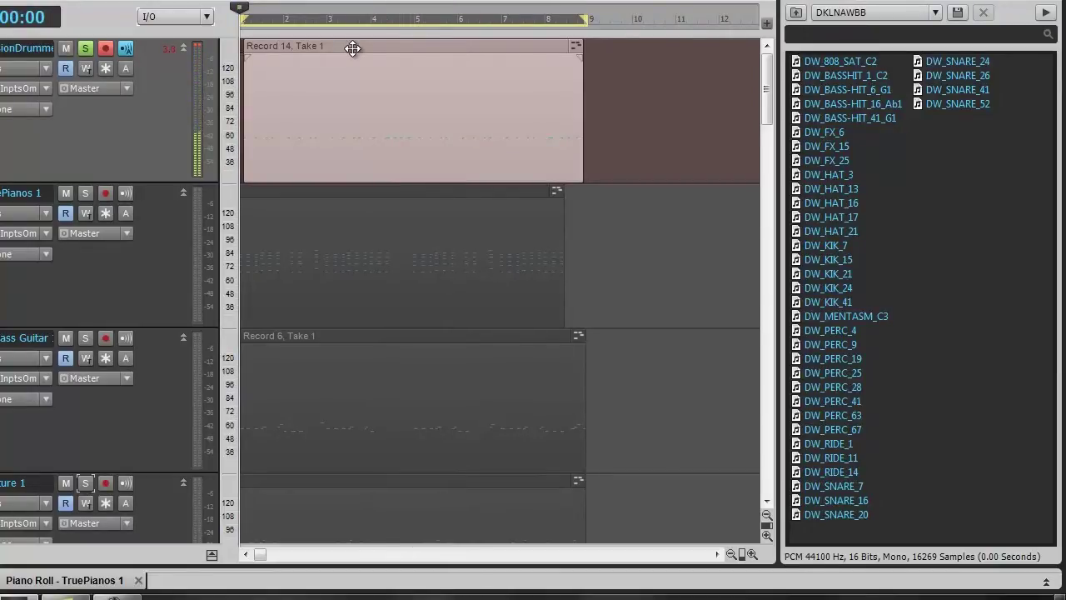
- Undo the Record 14 take, record a replacement drum take on the SessionDrummer 1 track, and play it back
{"action": "key", "text": "ctrl+z"}
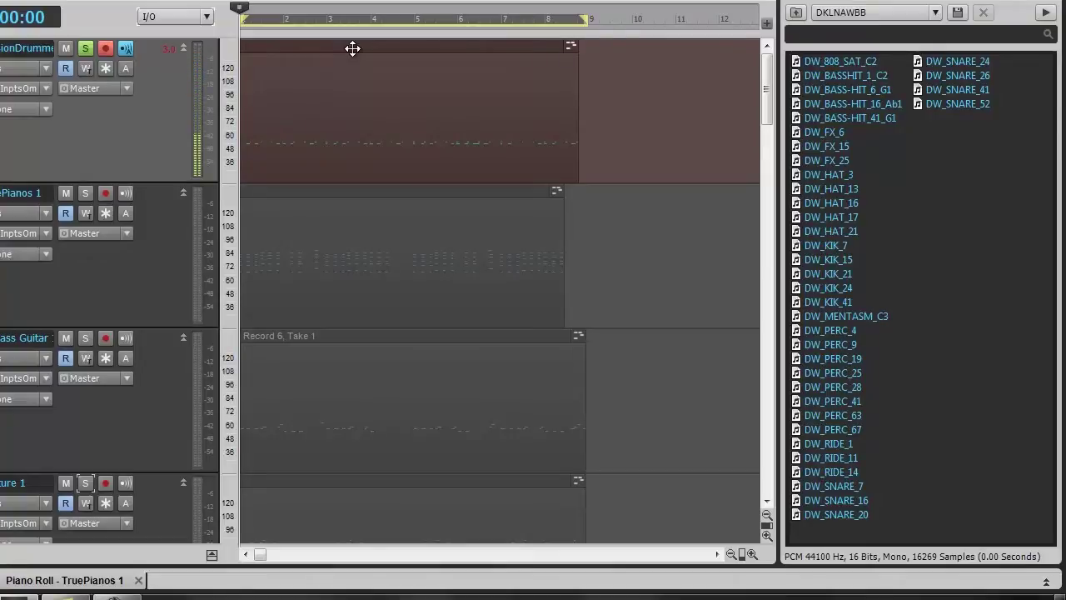
{"action": "key", "text": "r"}
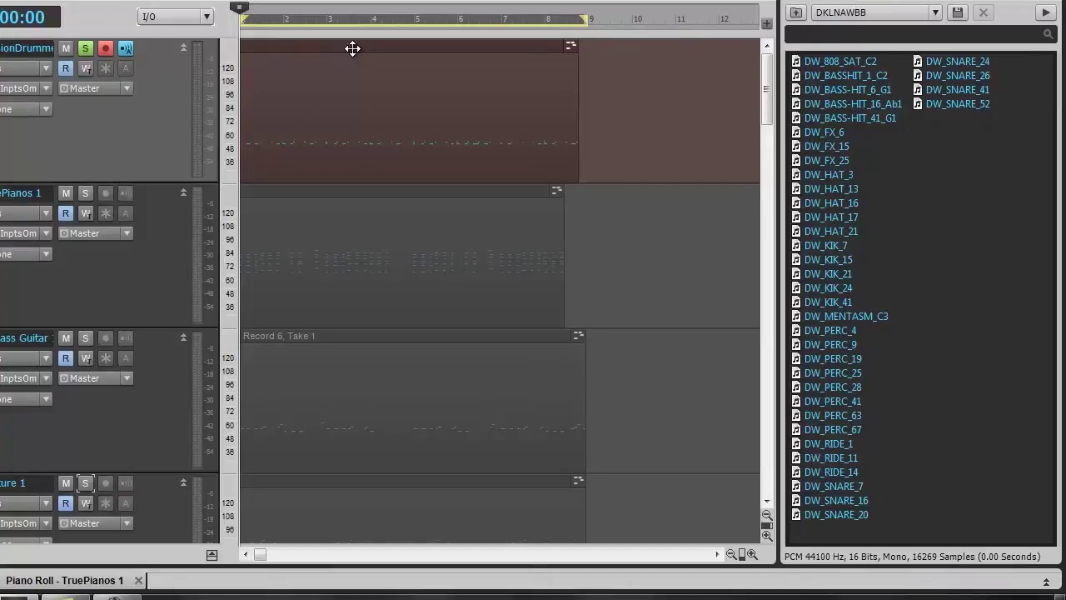
{"action": "key", "text": "space"}
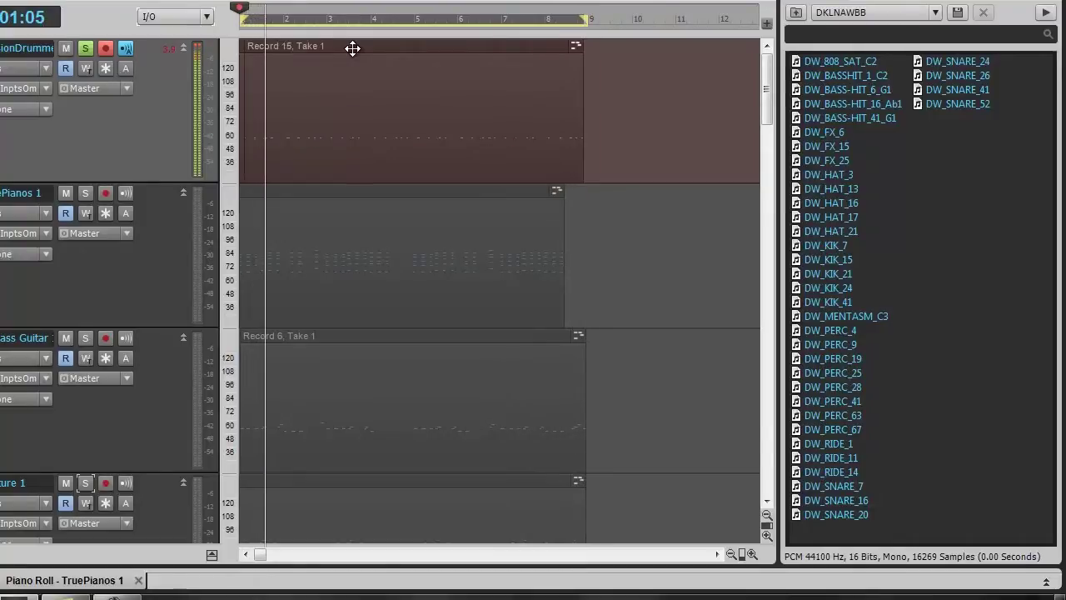
{"action": "key", "text": "space"}
- Quantize the Record 15, Take 1 clip to a 1/16 duration at 100 percent strength and play it back
{"action": "left_click", "coordinate": [369, 45]}
{"action": "key", "text": "q"}
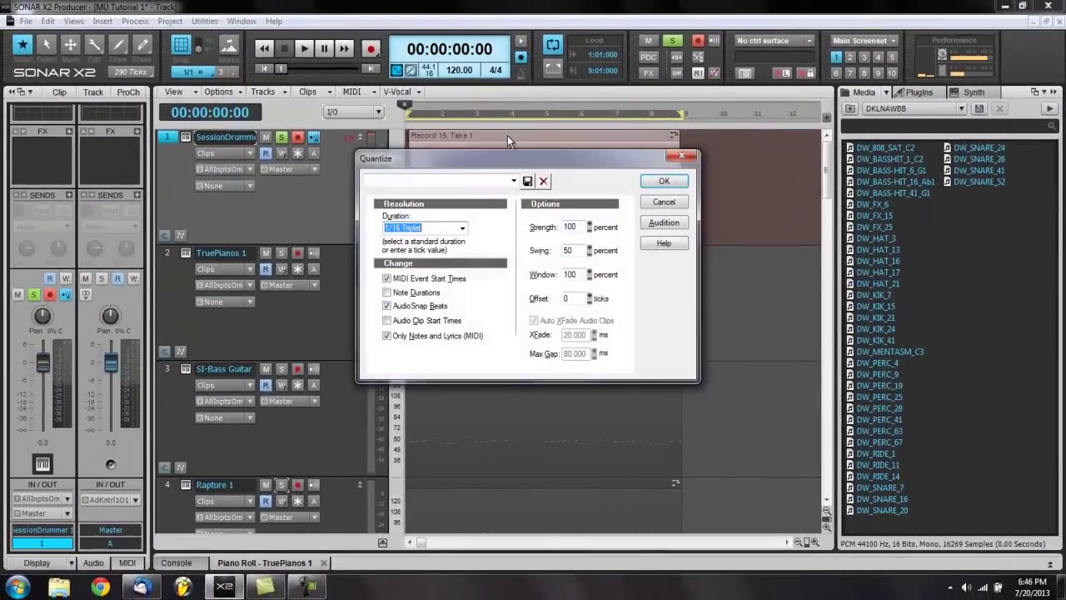
{"action": "key", "text": "Up"}
{"action": "key", "text": "Up"}
{"action": "key", "text": "Up"}
{"action": "key", "text": "Return"}
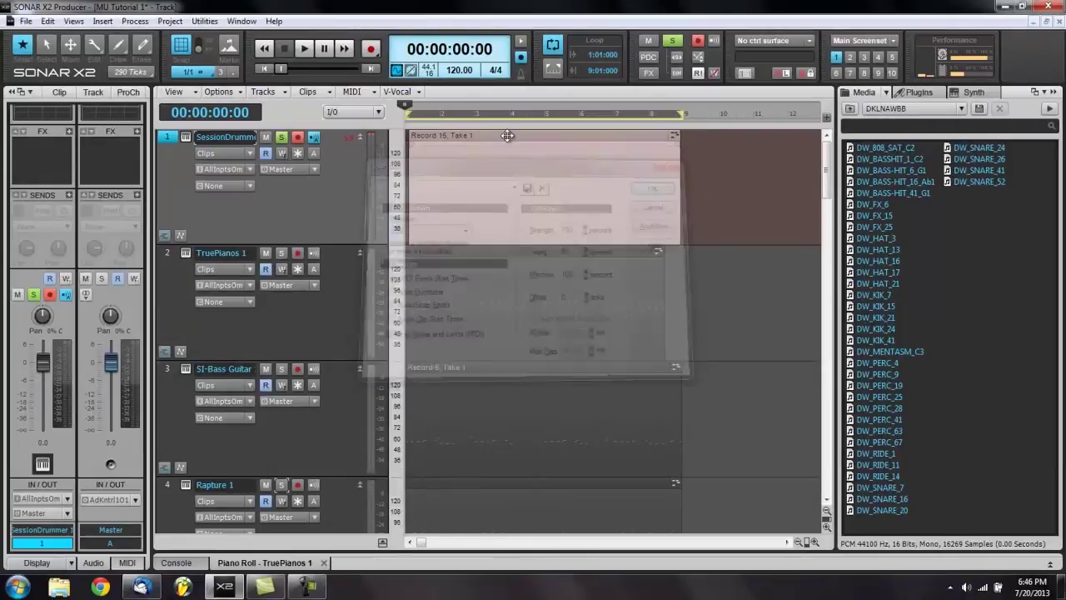
{"action": "key", "text": "space"}
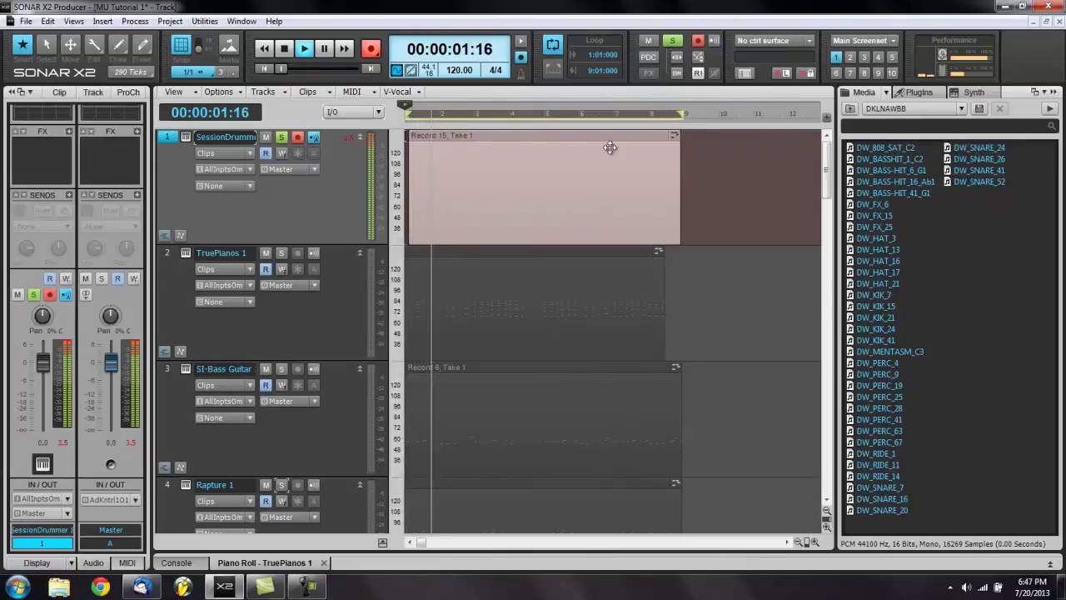
{"action": "key", "text": "space"}
- Try quantizing the Record 16, Take 1 clip, listen to it, and undo the quantize
{"action": "left_click", "coordinate": [575, 133]}
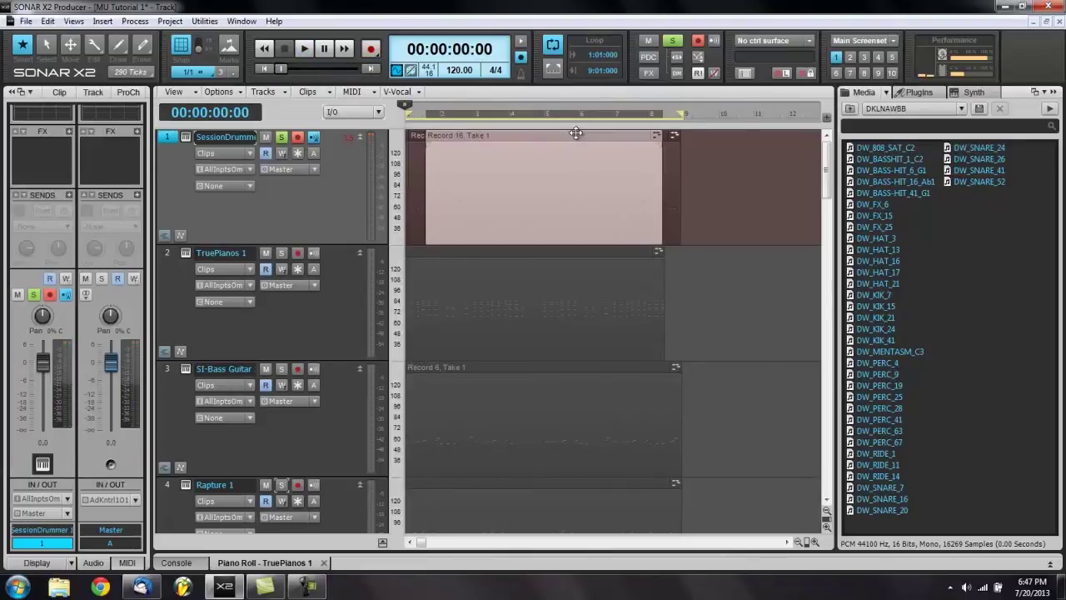
{"action": "key", "text": "q"}
{"action": "key", "text": "Return"}
{"action": "key", "text": "space"}
{"action": "key", "text": "space"}
{"action": "key", "text": "ctrl+a"}
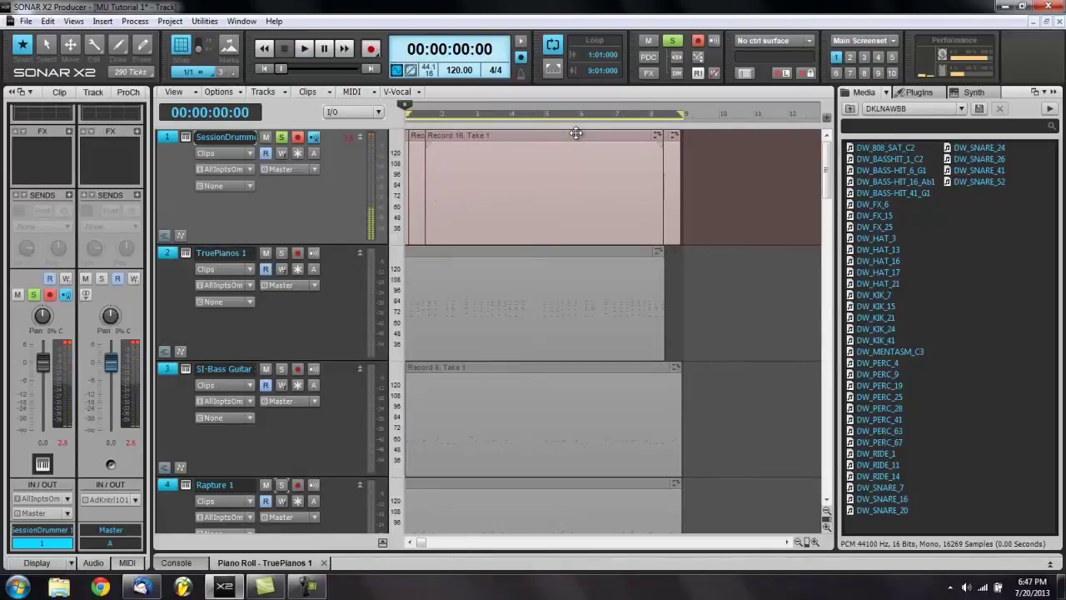
{"action": "left_click", "coordinate": [744, 175]}
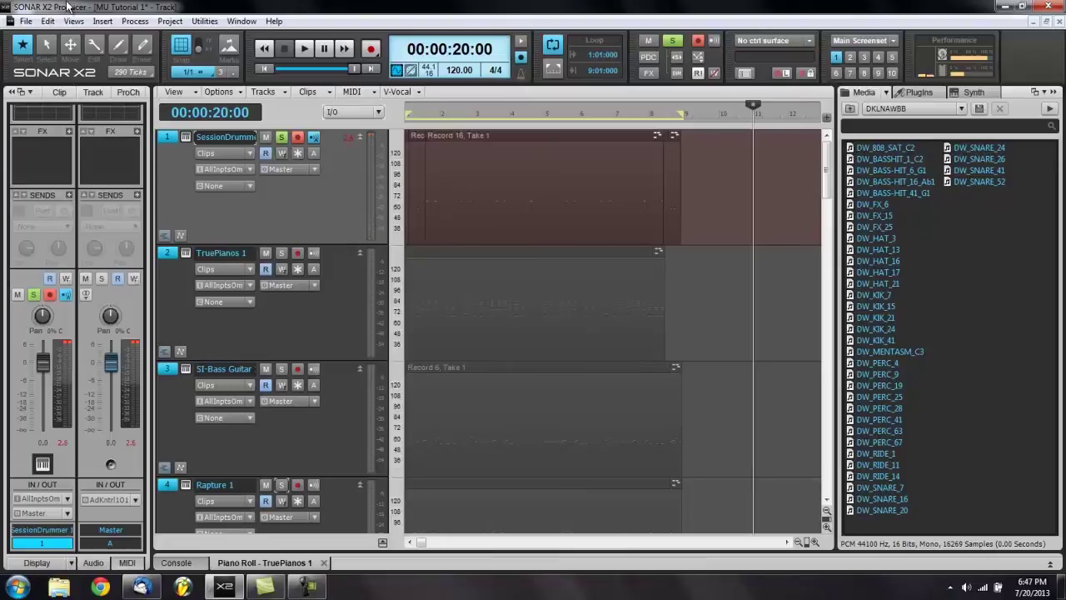
{"action": "left_click", "coordinate": [48, 22]}
{"action": "left_click", "coordinate": [50, 37]}
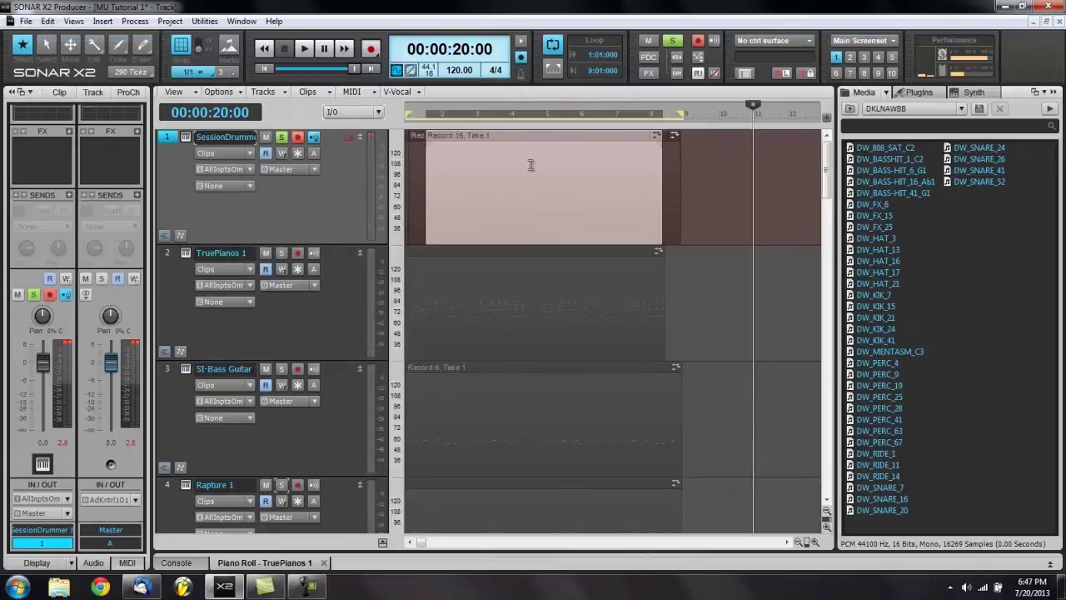
- Quantize the Record 16, Take 1 clip to 1/16 at 100 percent strength and bounce all SessionDrummer 1 clips together
{"action": "key", "text": "q"}
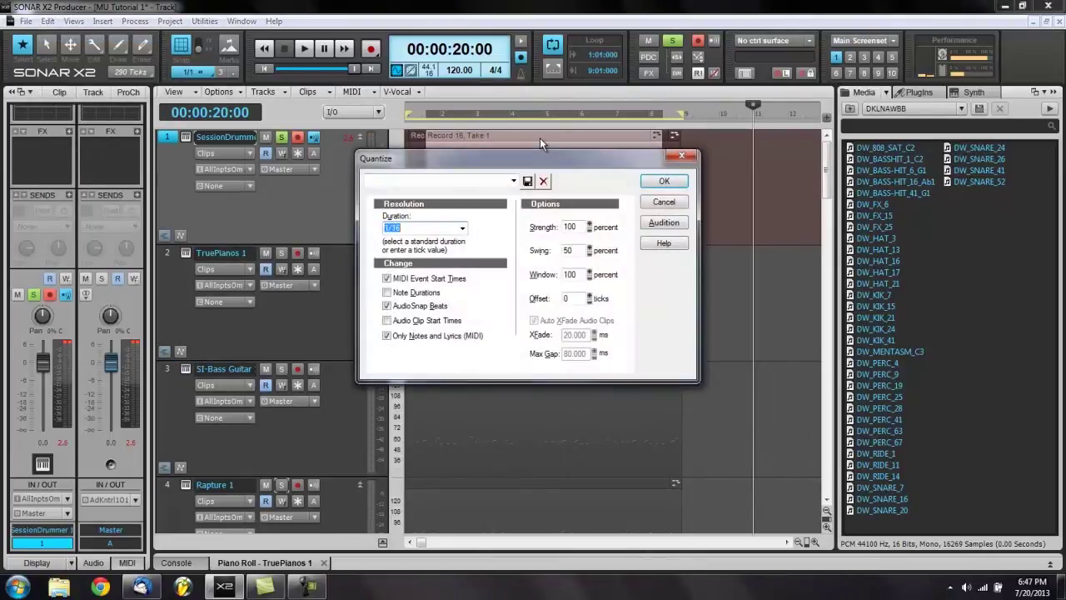
{"action": "key", "text": "Return"}
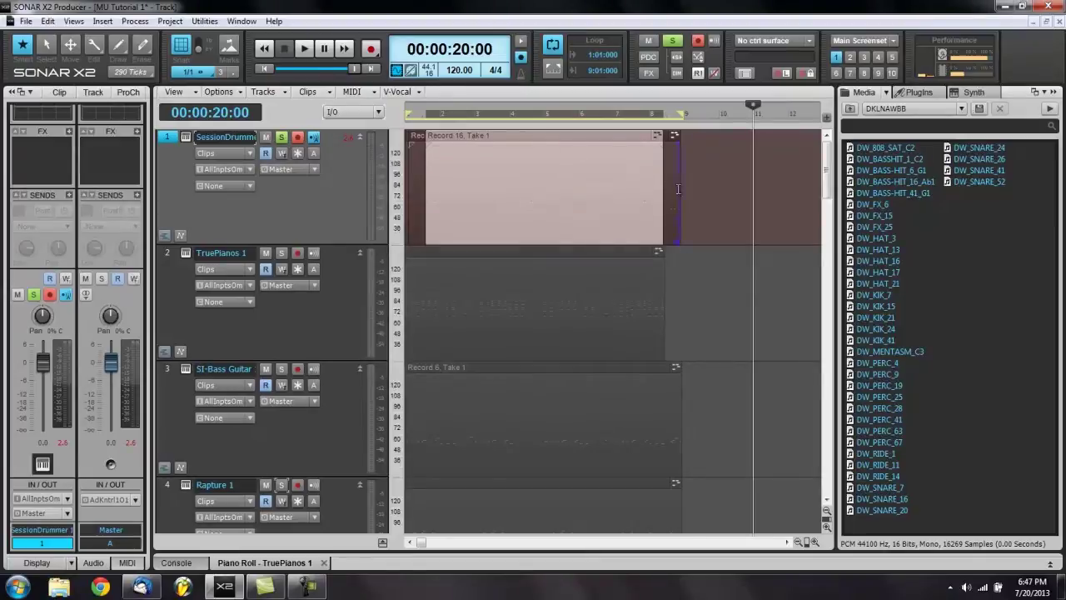
{"action": "right_click", "coordinate": [526, 183]}
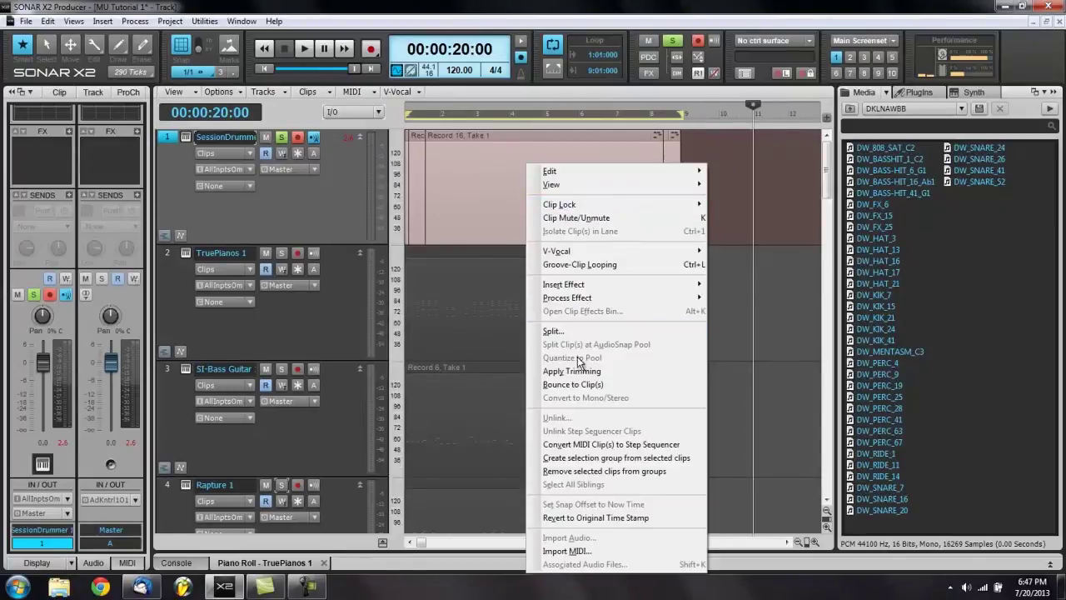
{"action": "left_click", "coordinate": [573, 384]}
- Play the bounced drum clip from the start and unsolo the SessionDrummer 1 track to hear the full mix
{"action": "key", "text": "w"}
{"action": "key", "text": "space"}
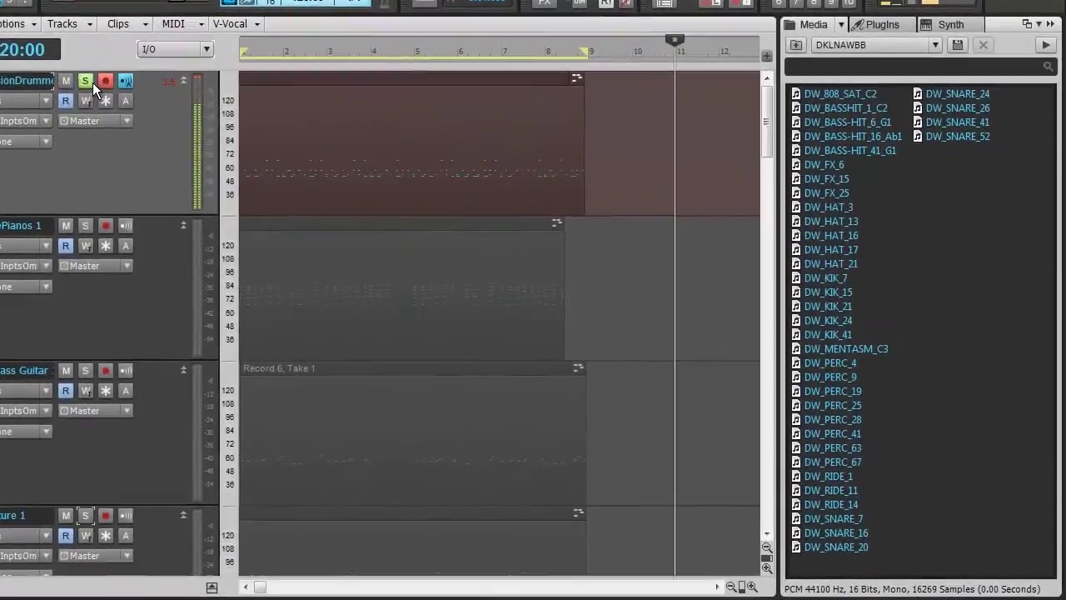
{"action": "key", "text": "space"}
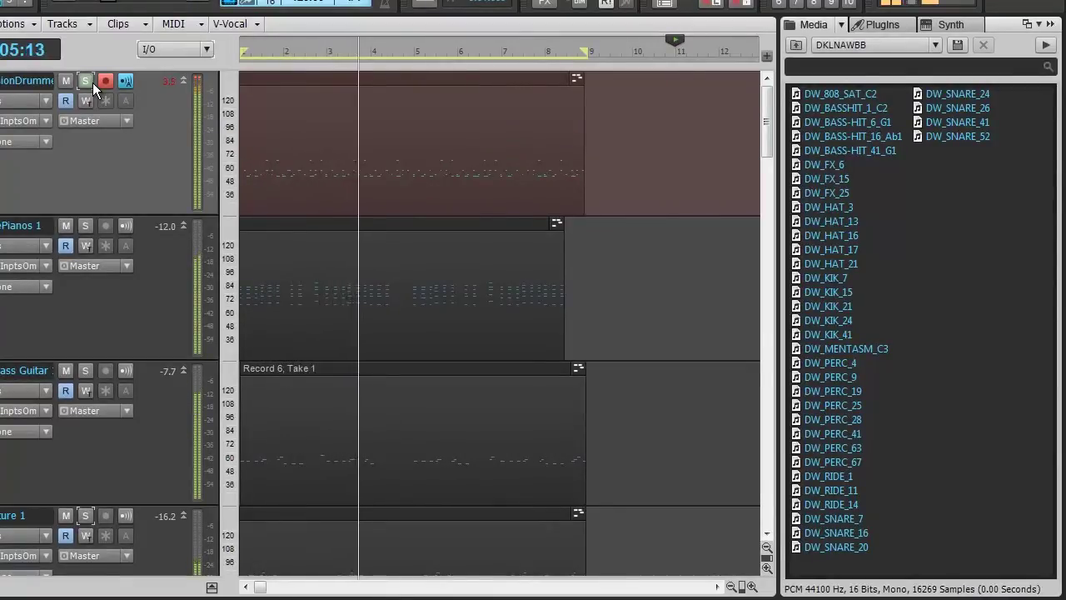
- Open the SessionDrummer 1 clip in the Piano Roll and delete the extra upper-row hits ending bars 1, 2 and 3 and in following bars
{"action": "double_click", "coordinate": [331, 78]}
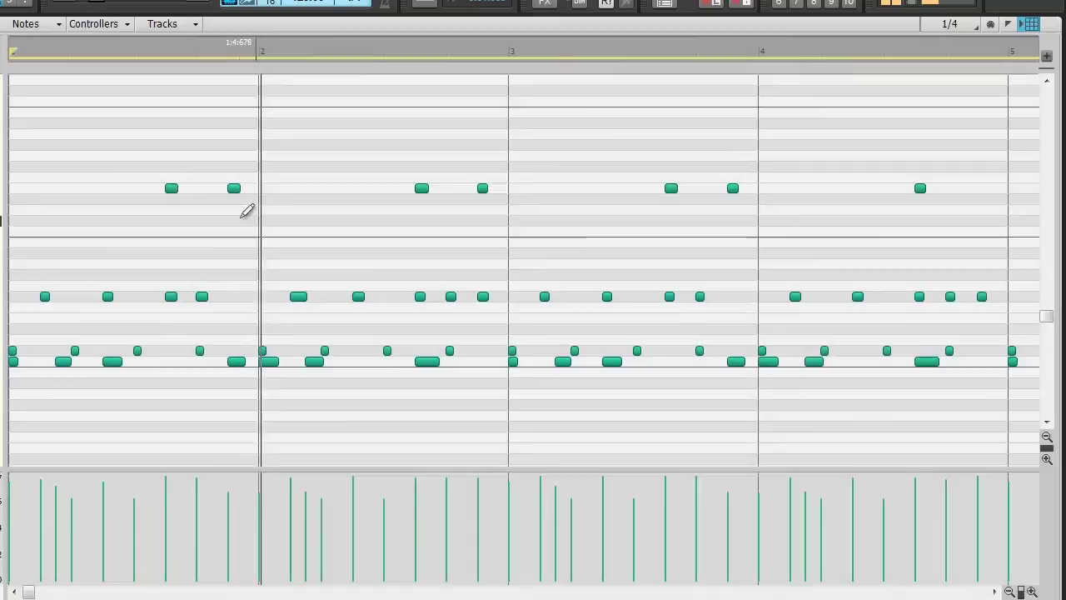
{"action": "right_click", "coordinate": [234, 187]}
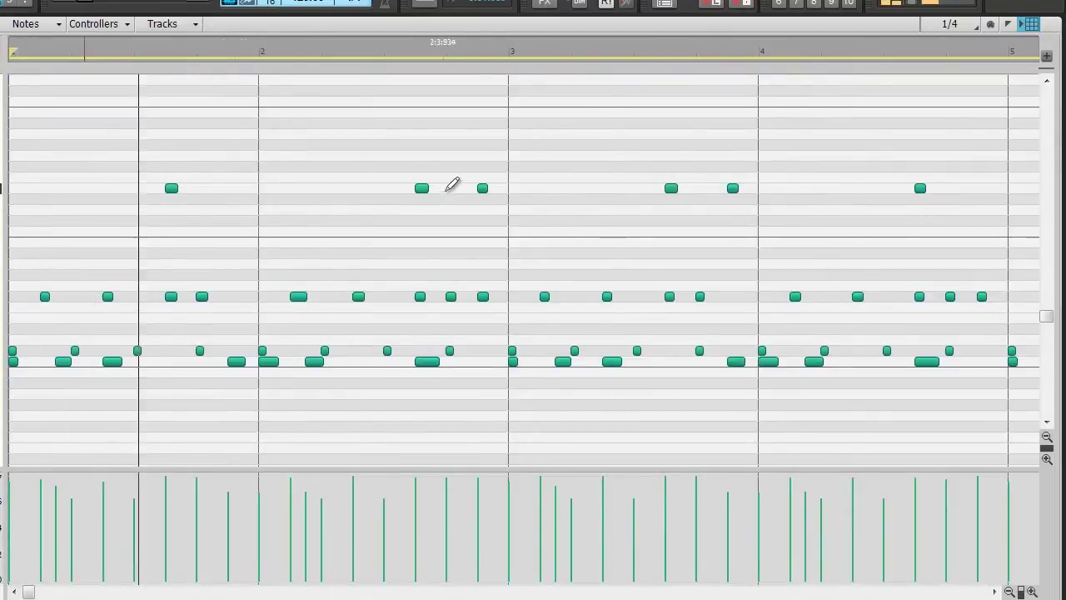
{"action": "right_click", "coordinate": [482, 187]}
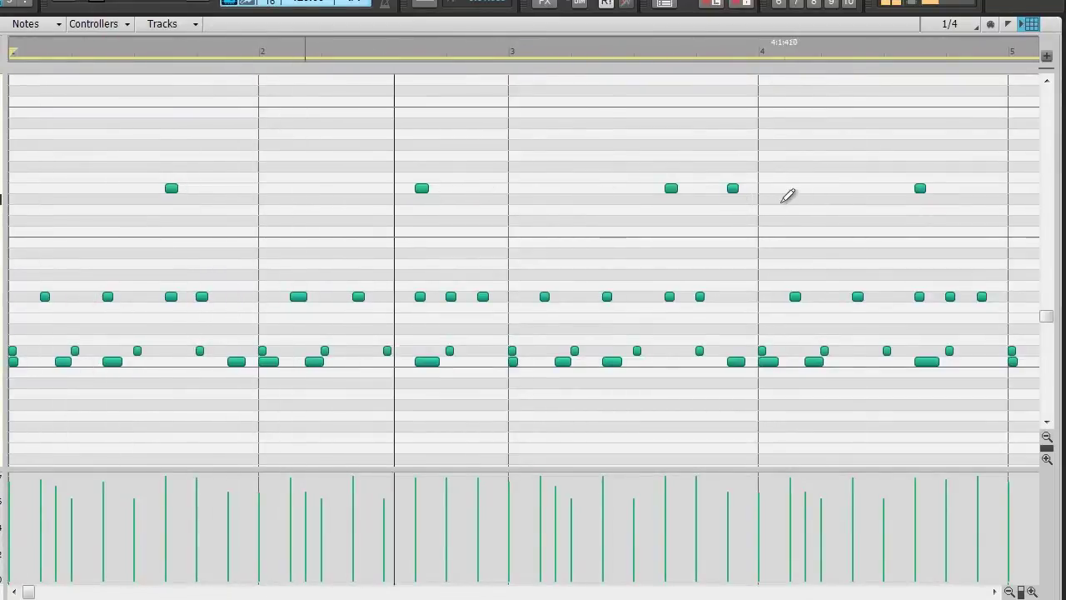
{"action": "right_click", "coordinate": [732, 188]}
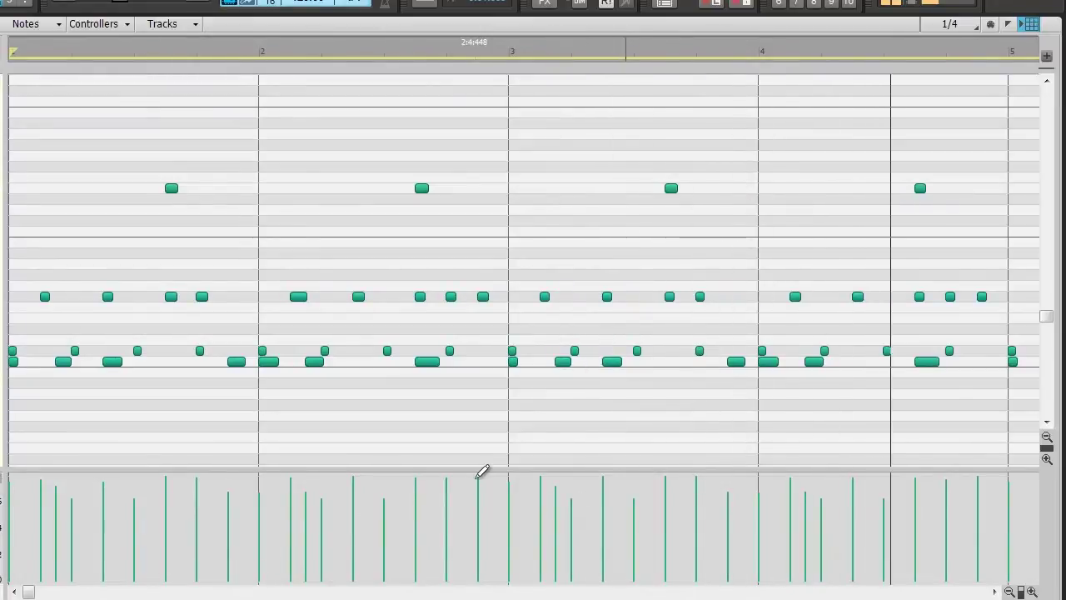
{"action": "right_click", "coordinate": [407, 189]}
{"action": "right_click", "coordinate": [657, 188]}
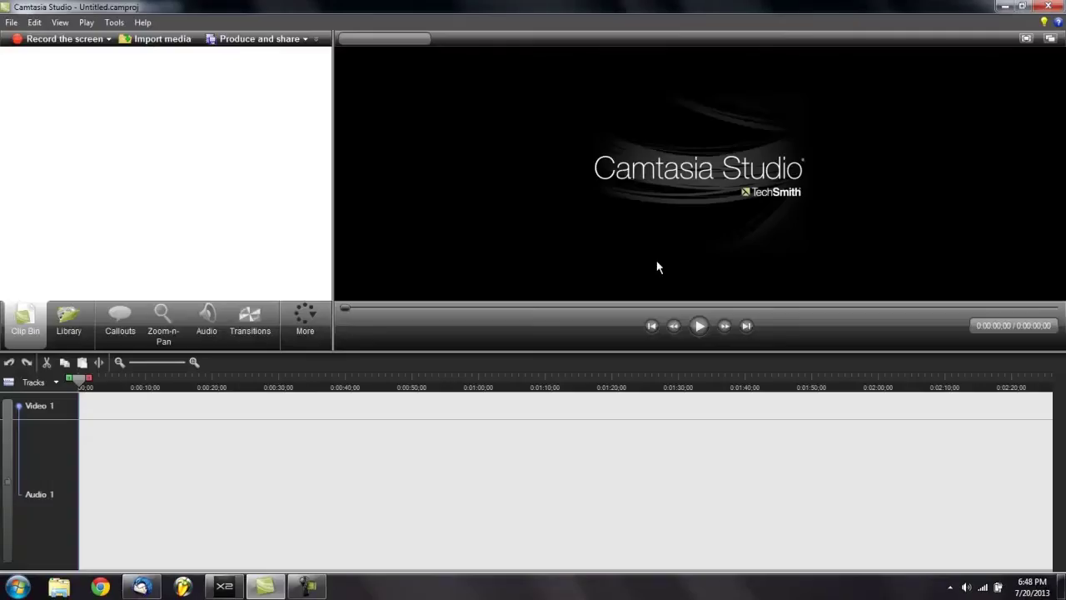
- Switch back to SONAR X2, close the Piano Roll view, and play the full arrangement from the start
{"action": "key", "text": "alt+Tab"}
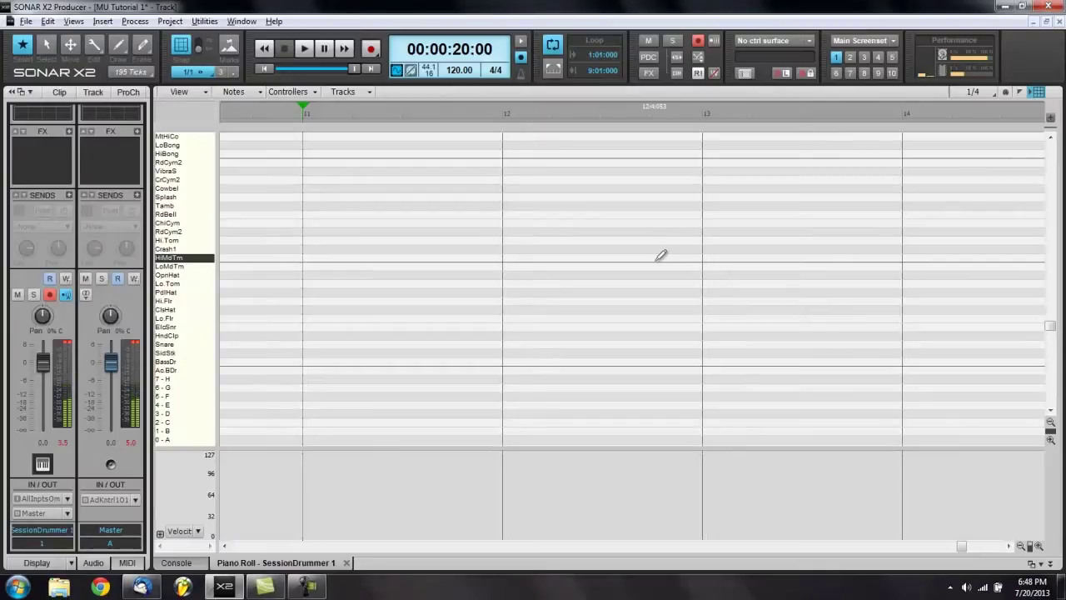
{"action": "key", "text": "d"}
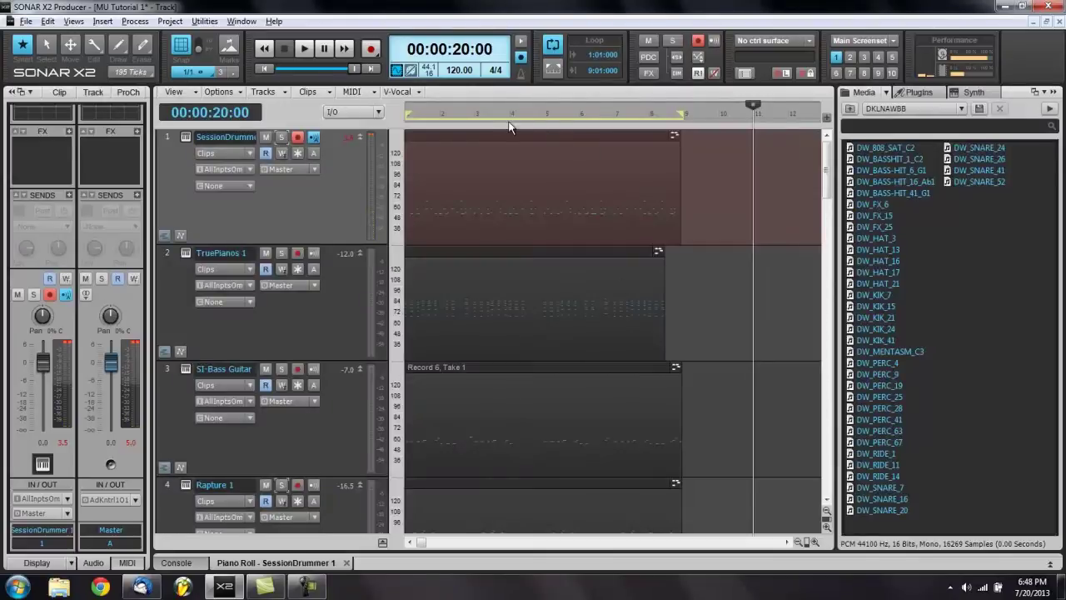
{"action": "key", "text": "space"}
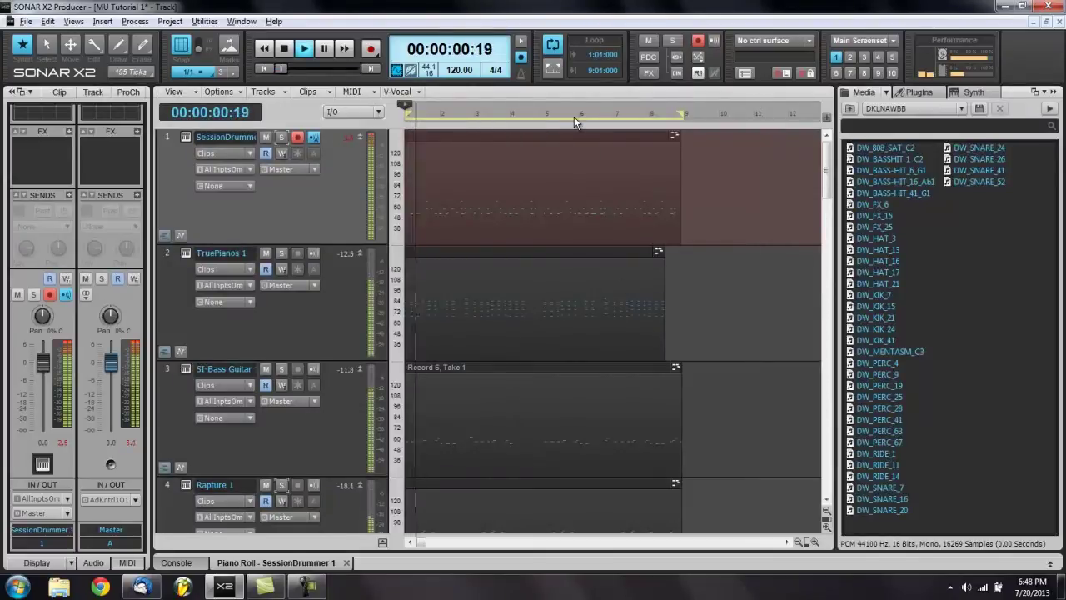
{"action": "key", "text": "space"}
{"action": "key", "text": "space"}
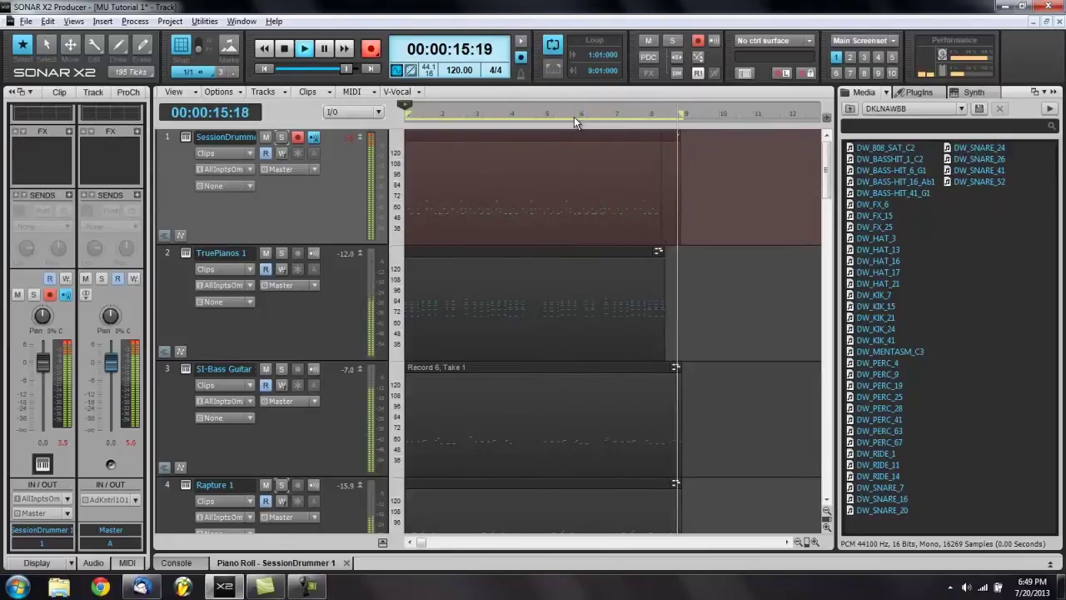
{"action": "key", "text": "space"}
- Bounce the SessionDrummer 1 clips into one clip and play it from the start with the other tracks
{"action": "left_click_drag", "start_coordinate": [519, 147], "coordinate": [709, 214]}
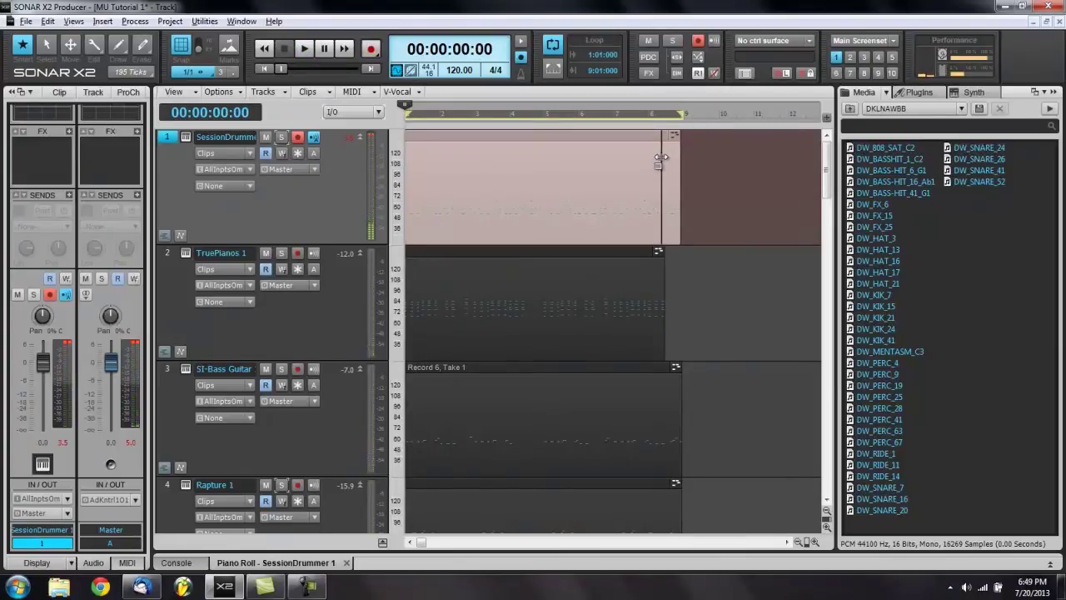
{"action": "right_click", "coordinate": [578, 150]}
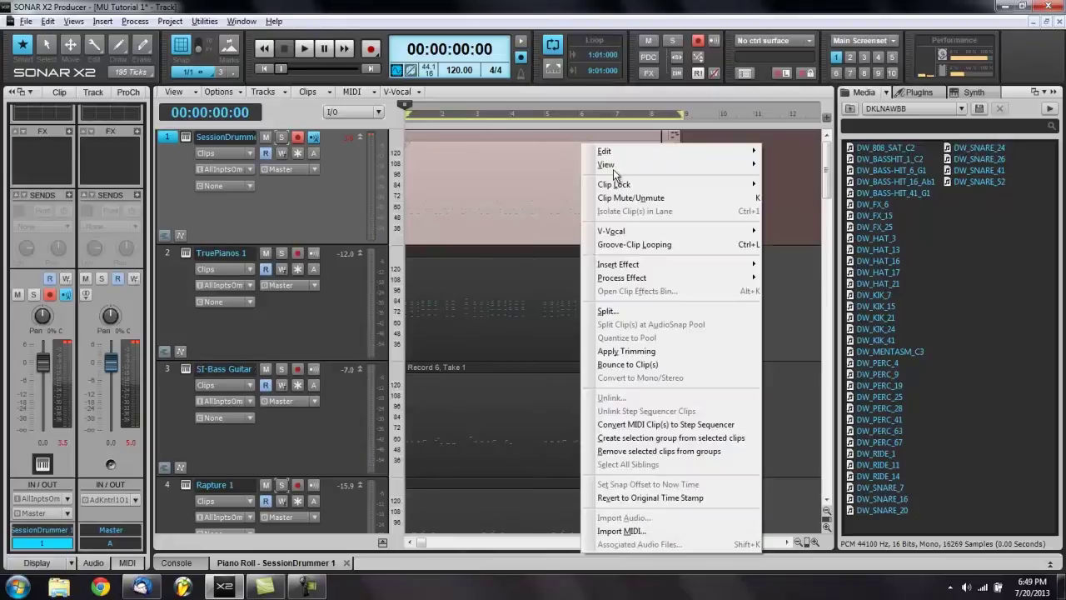
{"action": "left_click", "coordinate": [624, 364]}
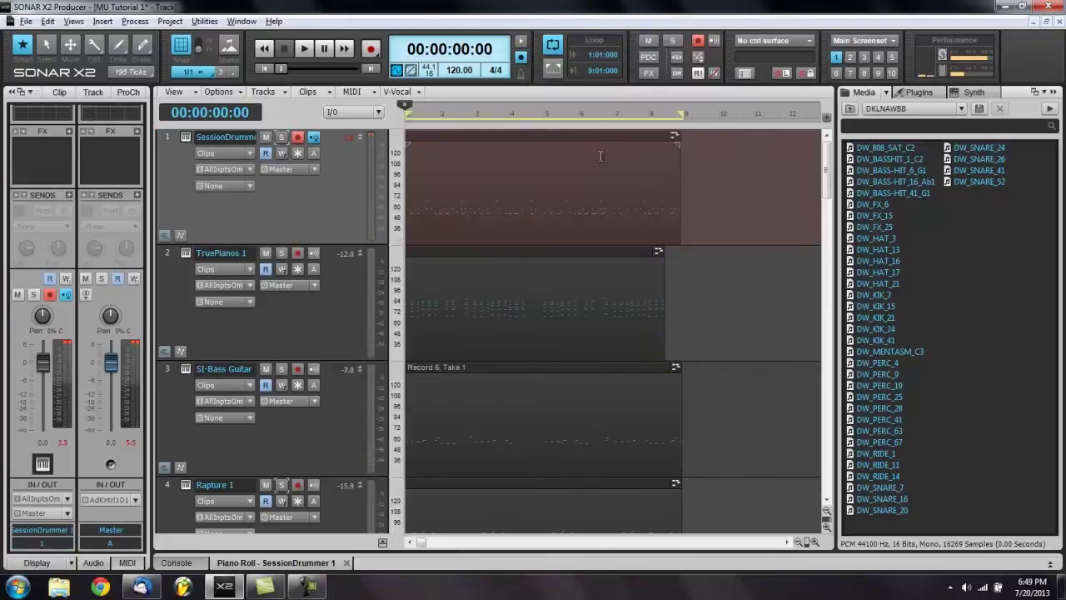
{"action": "left_click", "coordinate": [598, 151]}
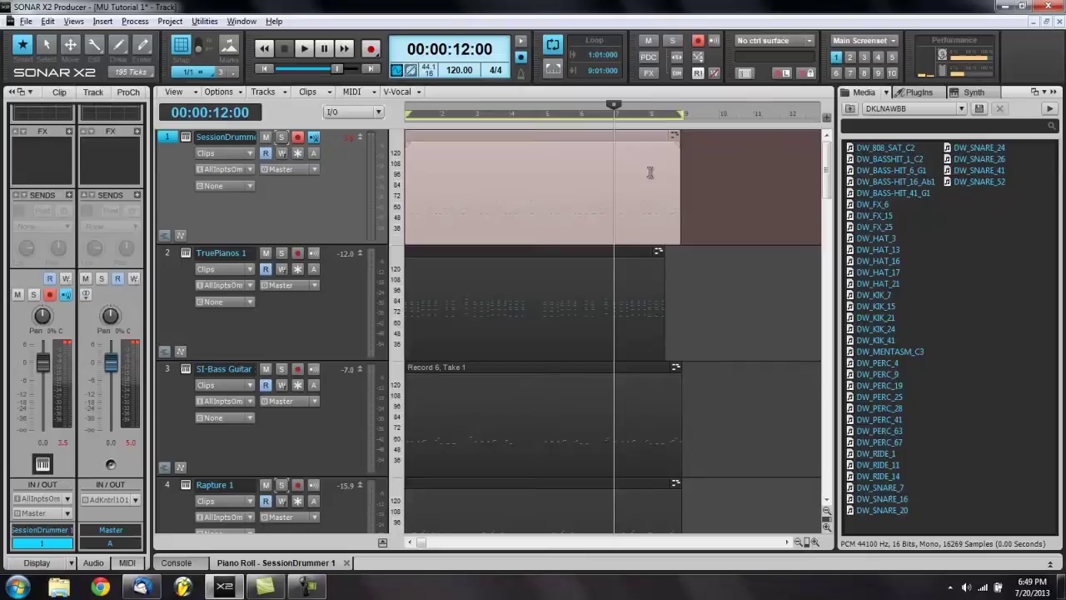
{"action": "key", "text": "w"}
{"action": "key", "text": "space"}
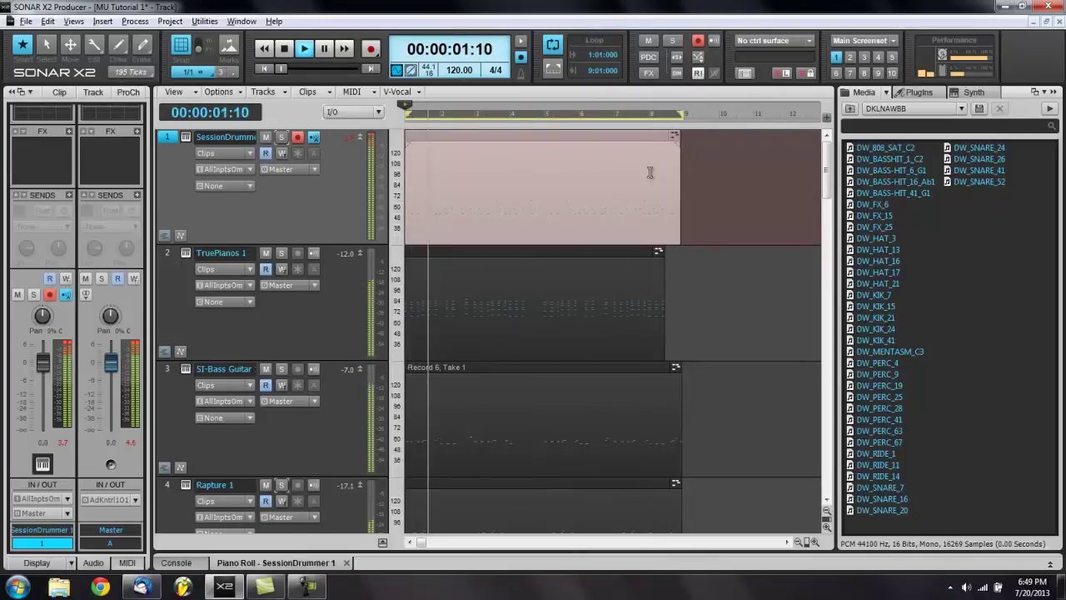
{"action": "key", "text": "space"}
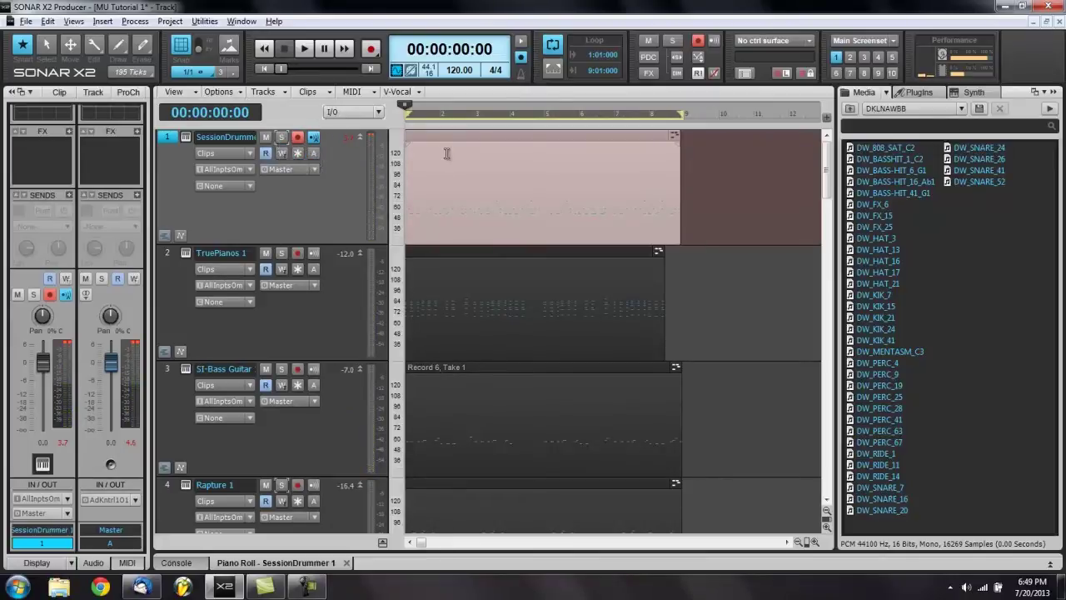
- Audition the DKLNAWBB samples from DW_HAT_21 down to DW_SNARE_7 and go up to the parent sample folder
{"action": "left_click", "coordinate": [866, 284]}
{"action": "left_click", "coordinate": [866, 295]}
{"action": "key", "text": "Down"}
{"action": "key", "text": "Down"}
{"action": "key", "text": "Down"}
{"action": "key", "text": "Down"}
{"action": "key", "text": "Down"}
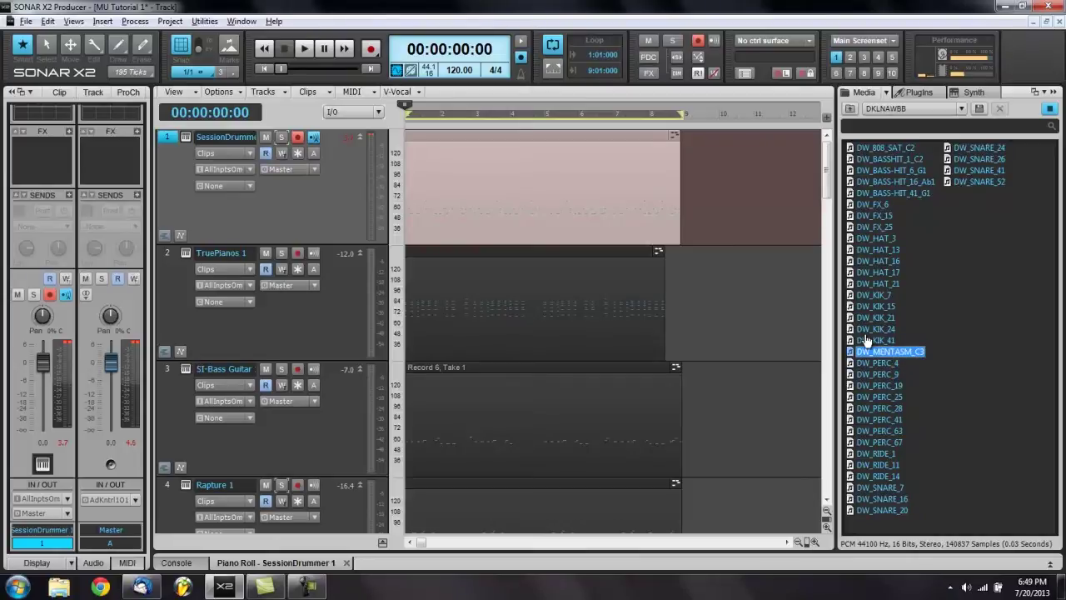
{"action": "key", "text": "Down"}
{"action": "key", "text": "Down"}
{"action": "key", "text": "Down"}
{"action": "key", "text": "Down"}
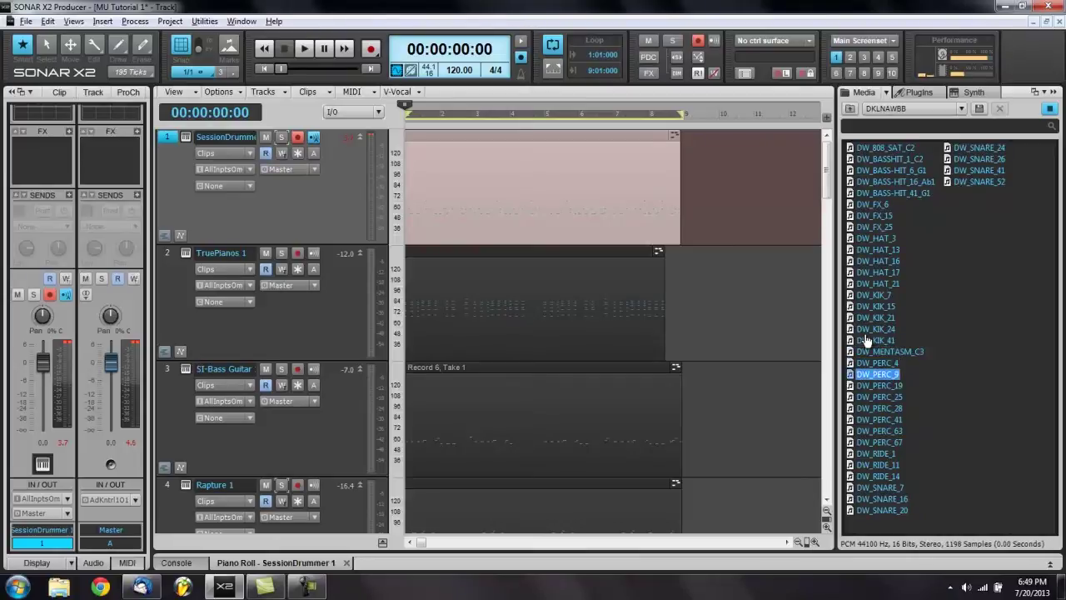
{"action": "key", "text": "Down"}
{"action": "key", "text": "Down"}
{"action": "key", "text": "Down"}
{"action": "key", "text": "Down"}
{"action": "key", "text": "Down"}
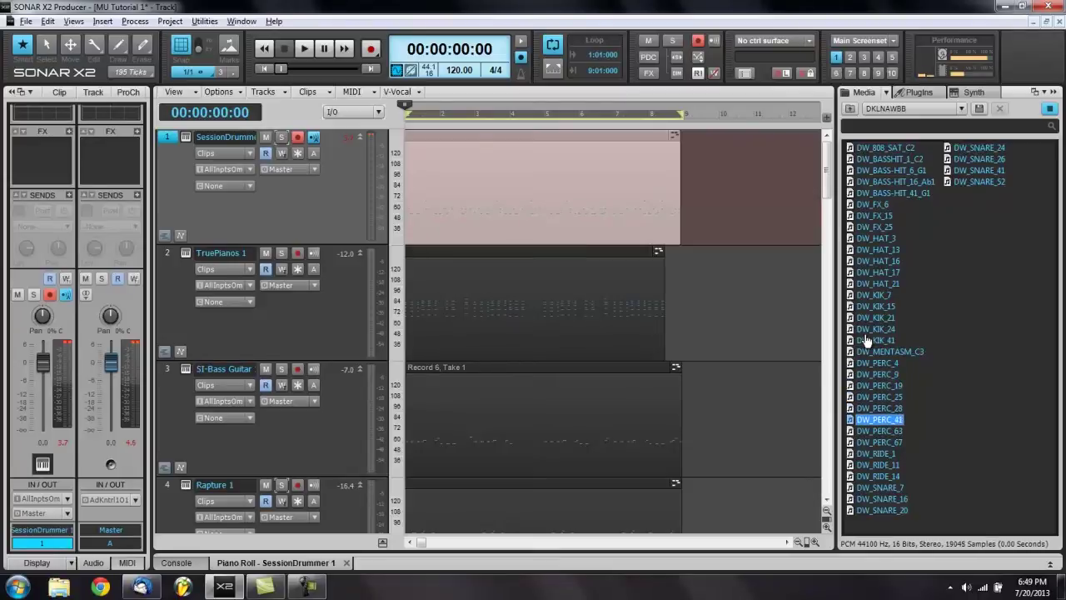
{"action": "key", "text": "Down"}
{"action": "key", "text": "Down"}
{"action": "key", "text": "Down"}
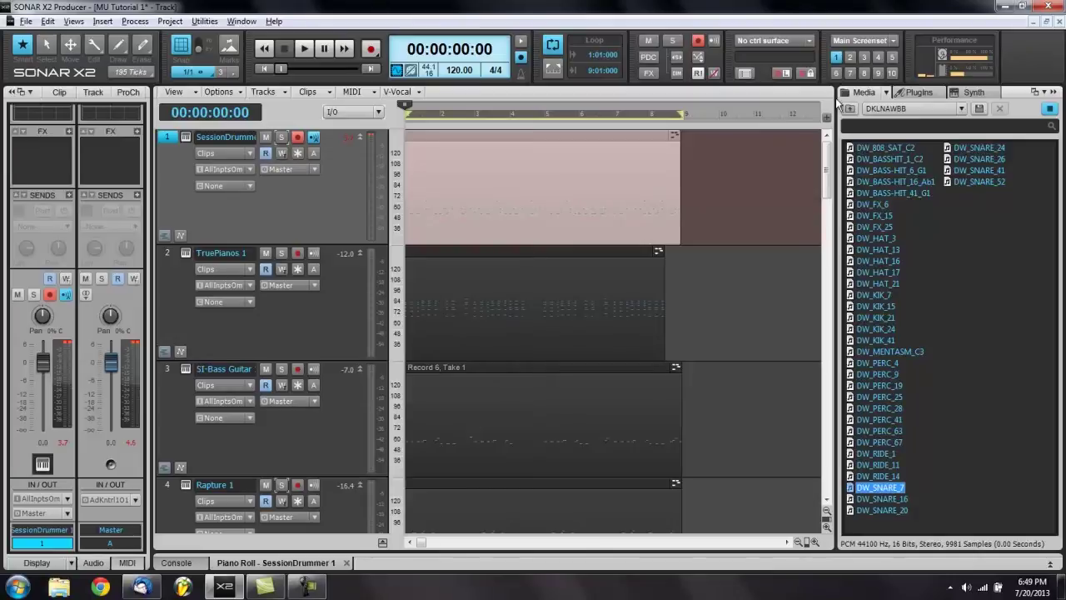
{"action": "left_click", "coordinate": [850, 109]}
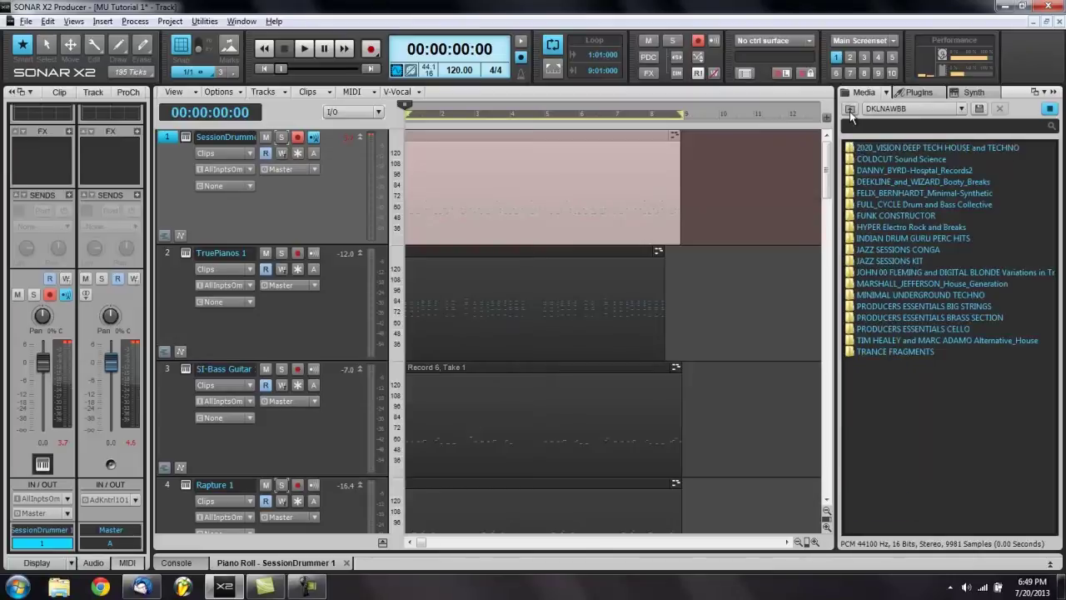
- Check the FULL_CYCLE Drum and Bass Collective folder, return to the parent folder and open the JOHN 00 FLEMING and DIGITAL BLONDE Variations folder
{"action": "double_click", "coordinate": [853, 205]}
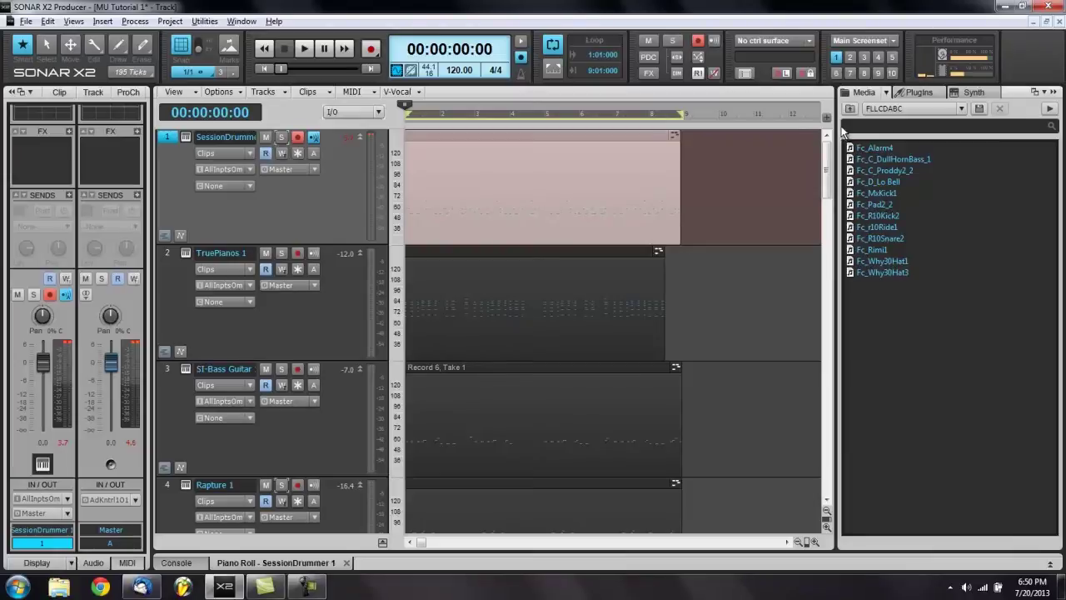
{"action": "left_click", "coordinate": [850, 109]}
{"action": "left_click", "coordinate": [854, 240]}
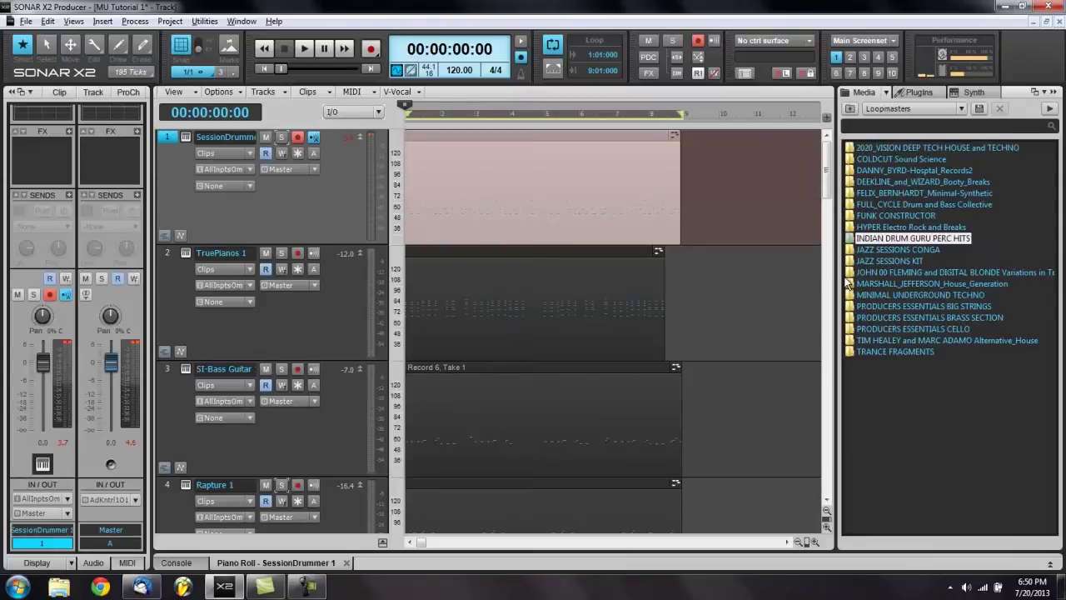
{"action": "double_click", "coordinate": [851, 273]}
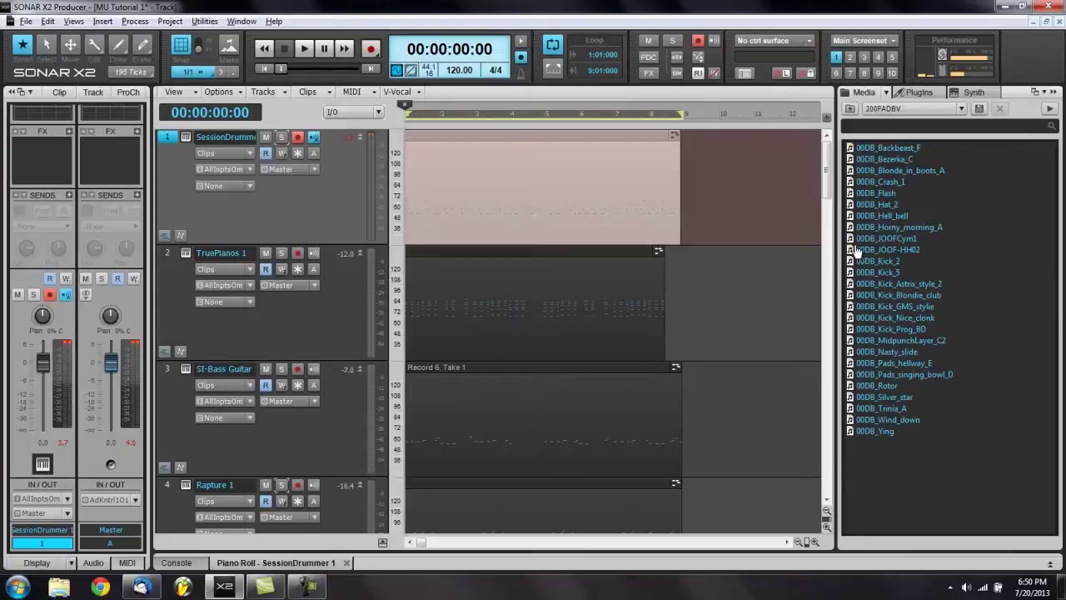
- Audition 00DB samples in the J00FADBV folder, including JOOF-HH02, Crash_1, Blonde_in_boots_A, Pads_hellway_E and several kicks
{"action": "left_click", "coordinate": [857, 251]}
{"action": "left_click", "coordinate": [859, 182]}
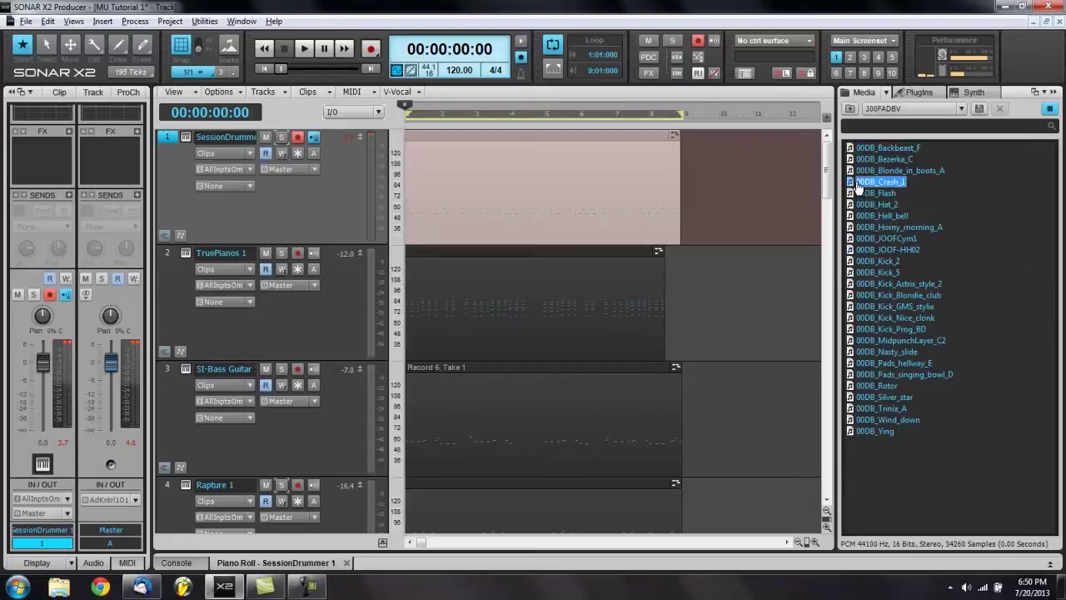
{"action": "left_click", "coordinate": [861, 171]}
{"action": "left_click", "coordinate": [859, 284]}
{"action": "left_click", "coordinate": [858, 318]}
{"action": "left_click", "coordinate": [861, 364]}
{"action": "left_click", "coordinate": [857, 319]}
{"action": "left_click", "coordinate": [856, 306]}
{"action": "left_click", "coordinate": [853, 320]}
- Play the arrangement from the start while auditioning 00DB_Kick_Prog_BD, Kick_Nice_clonk, Nasty_slide and Pads_hellway_E over it
{"action": "key", "text": "space"}
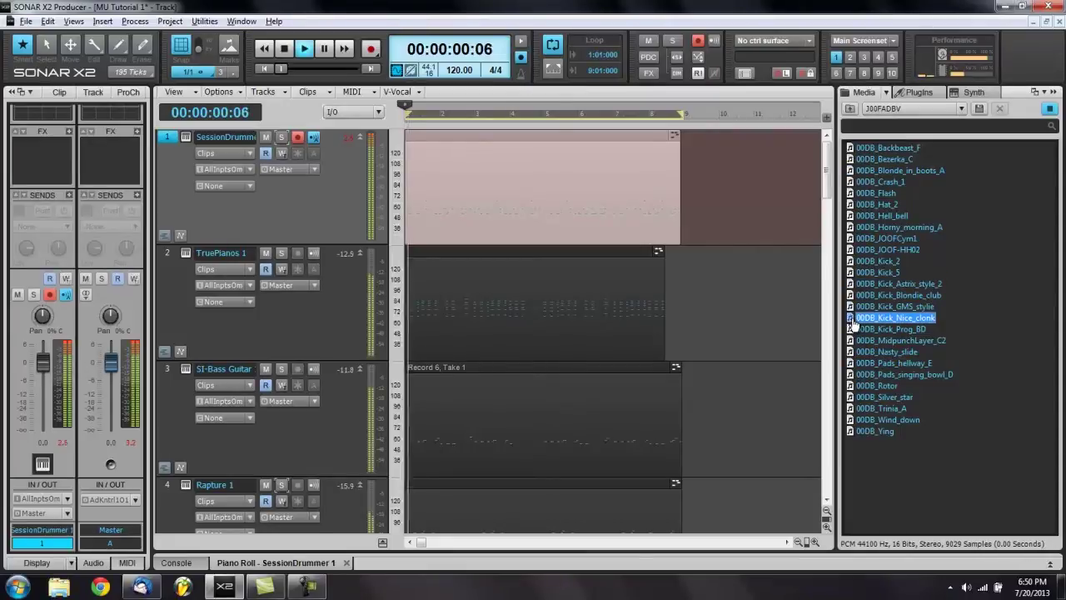
{"action": "left_click", "coordinate": [853, 331]}
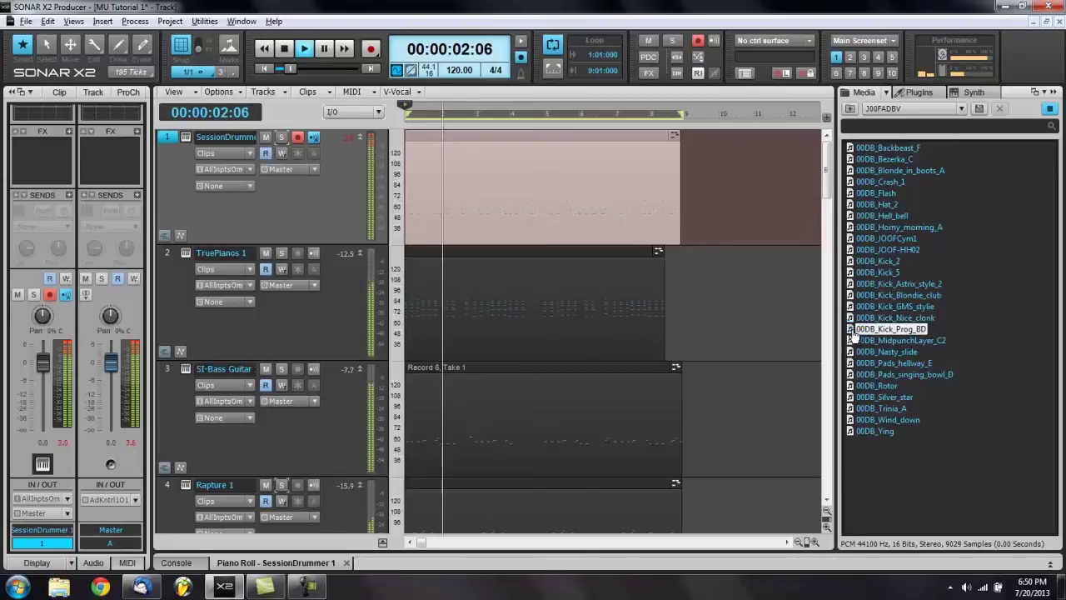
{"action": "left_click", "coordinate": [850, 320]}
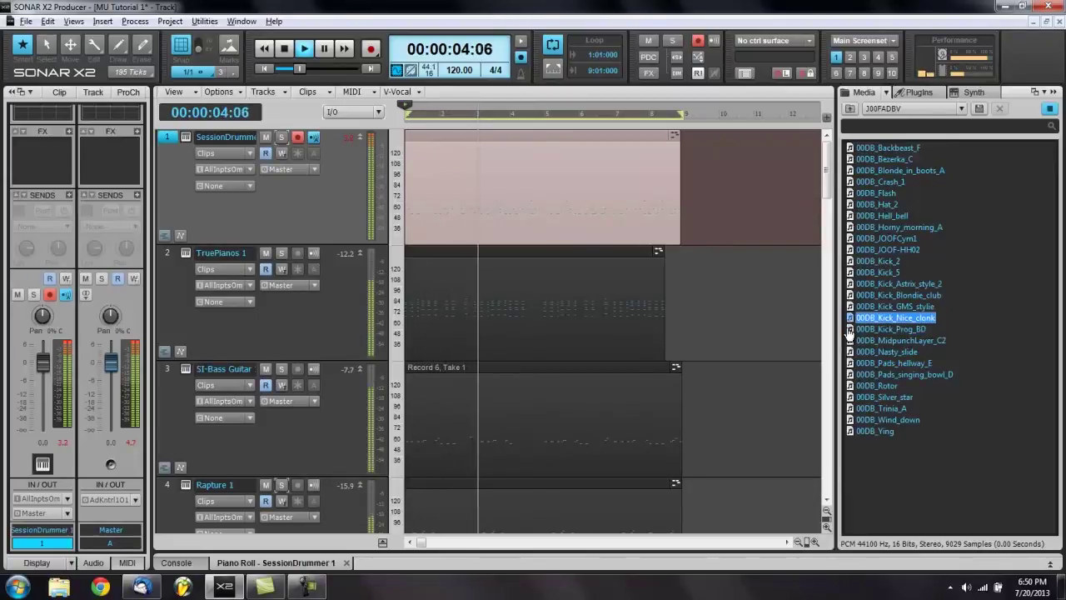
{"action": "left_click", "coordinate": [849, 330]}
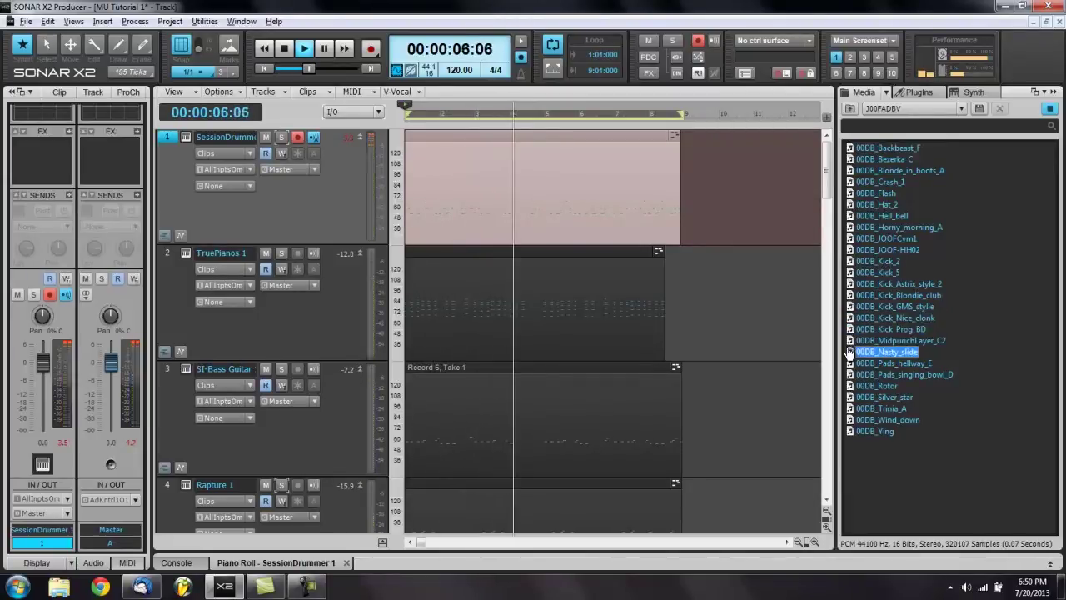
{"action": "left_click", "coordinate": [850, 363]}
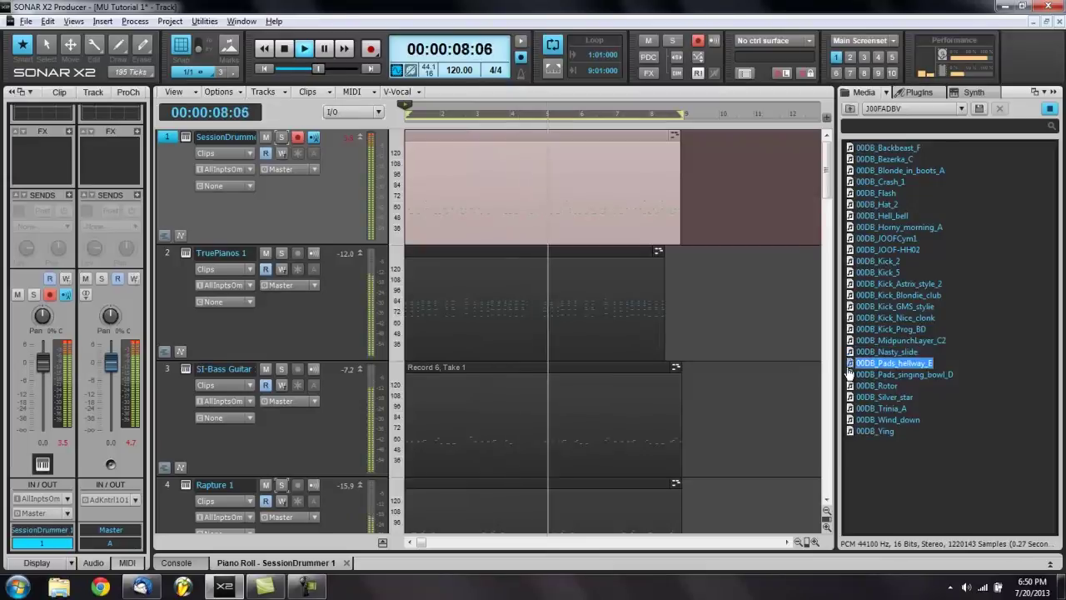
{"action": "key", "text": "space"}
- Audition the 00DB samples without the arrangement, working upward from Nasty_slide through the kicks to Kick_2
{"action": "left_click", "coordinate": [850, 354]}
{"action": "left_click", "coordinate": [850, 342]}
{"action": "left_click", "coordinate": [849, 319]}
{"action": "left_click", "coordinate": [849, 329]}
{"action": "left_click", "coordinate": [849, 308]}
{"action": "left_click", "coordinate": [849, 295]}
{"action": "left_click", "coordinate": [850, 283]}
{"action": "left_click", "coordinate": [849, 272]}
{"action": "left_click", "coordinate": [851, 260]}
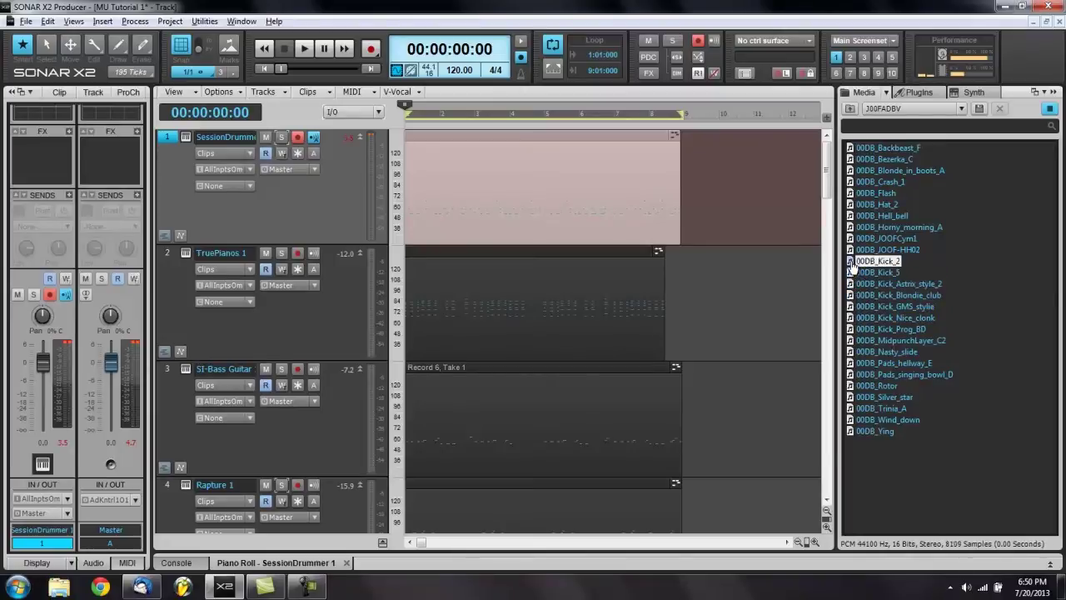
- Audition 00DB_Wind_down, Ying and Trinia_A, settle on Wind_down, and play the arrangement from the start
{"action": "left_click", "coordinate": [851, 419]}
{"action": "left_click", "coordinate": [849, 431]}
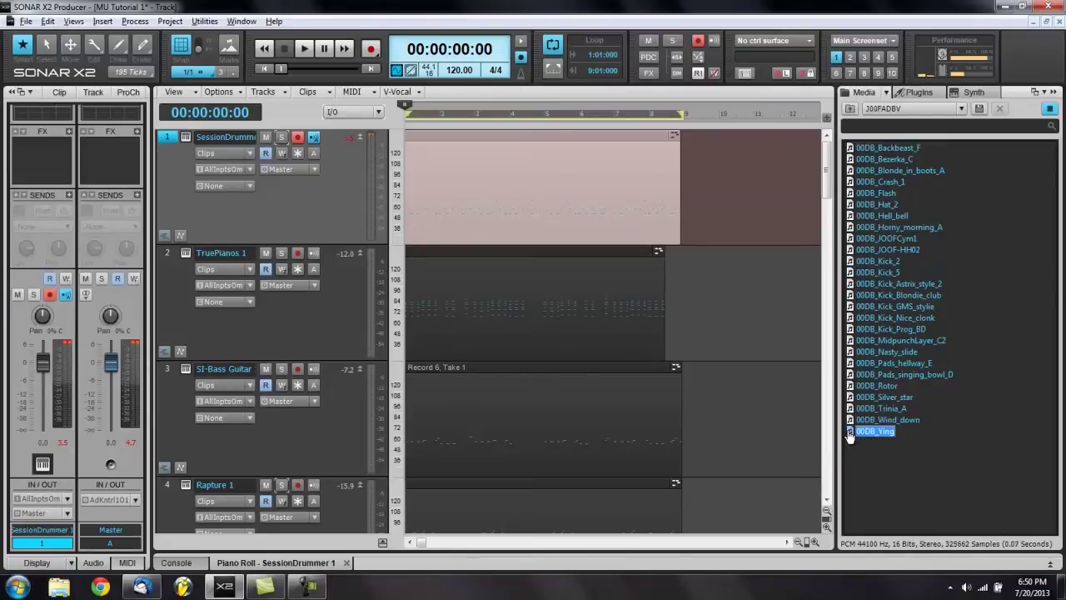
{"action": "left_click", "coordinate": [852, 409]}
{"action": "left_click", "coordinate": [853, 420]}
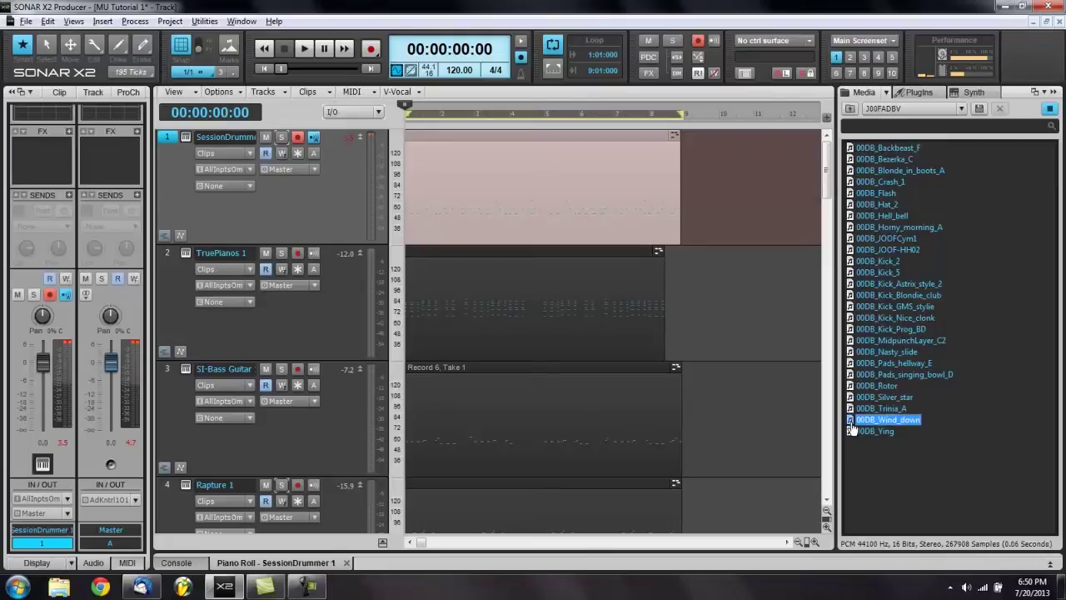
{"action": "key", "text": "space"}
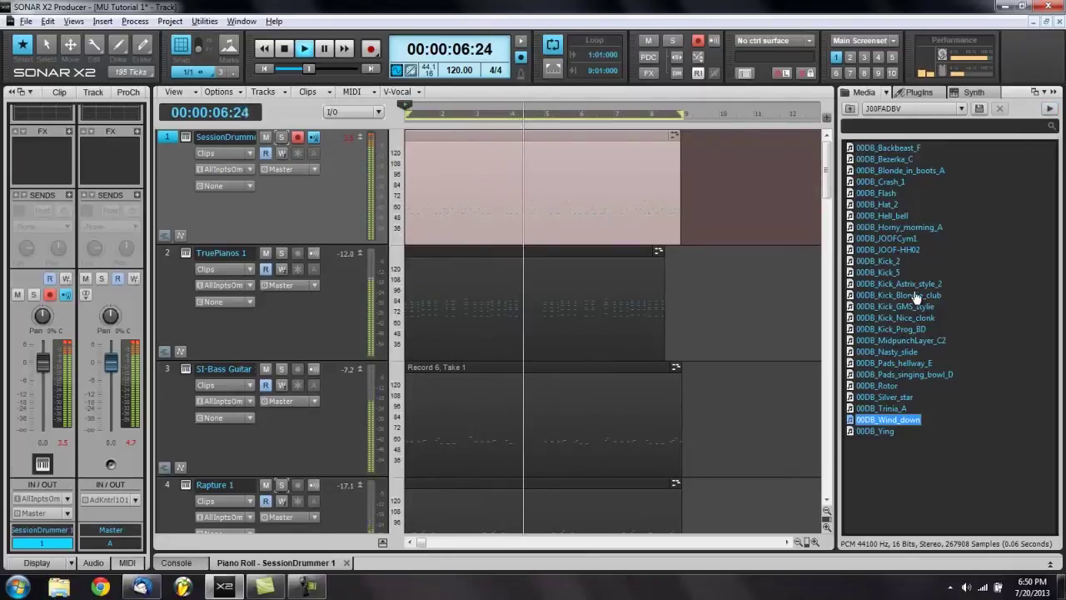
{"action": "key", "text": "space"}
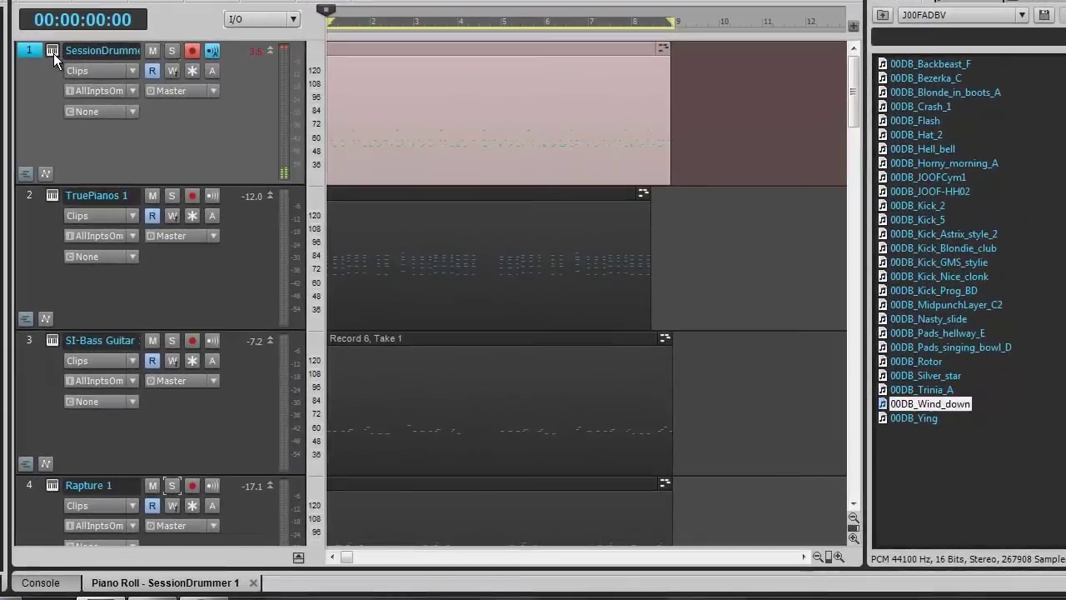
- Load 00DB_Wind_down onto pad 4 of the SessionDrummer 1 instrument and lower that channel's volume to about -7.4 dB
{"action": "left_click", "coordinate": [187, 138]}
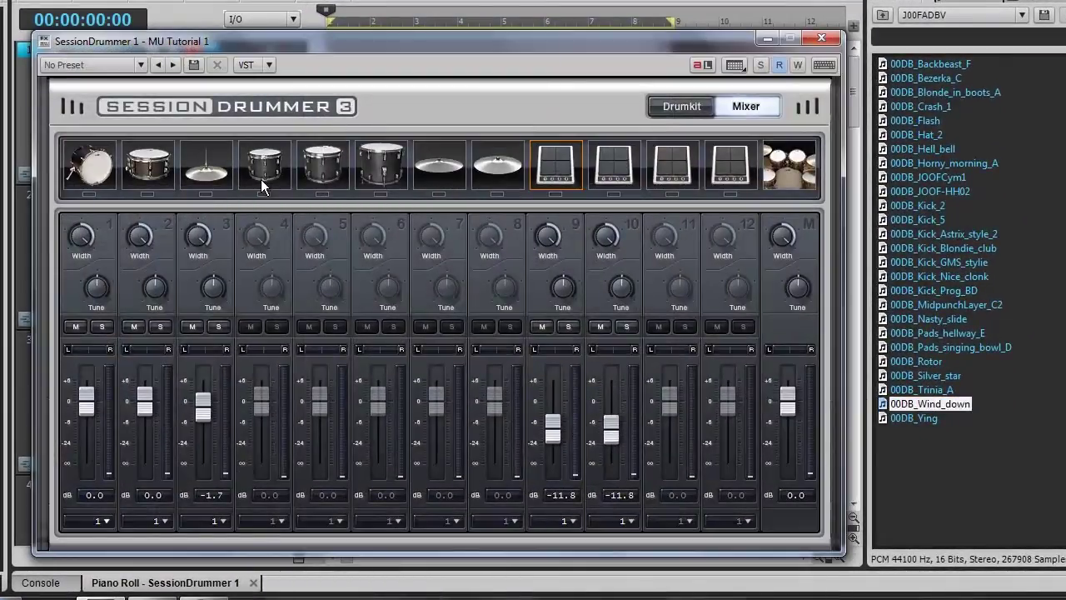
{"action": "left_click_drag", "start_coordinate": [886, 404], "coordinate": [266, 177]}
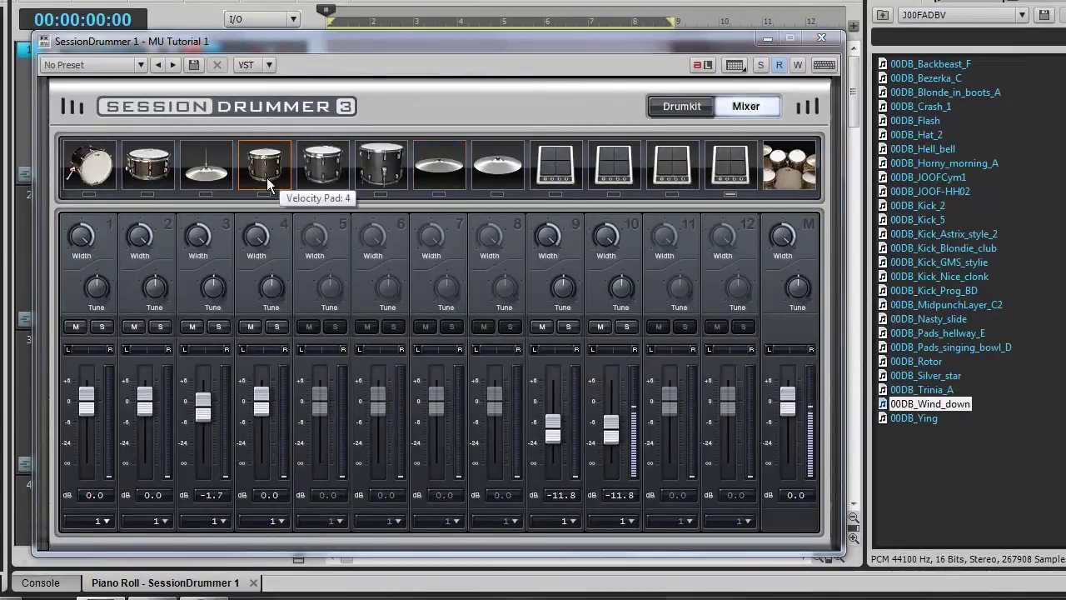
{"action": "left_click", "coordinate": [267, 179]}
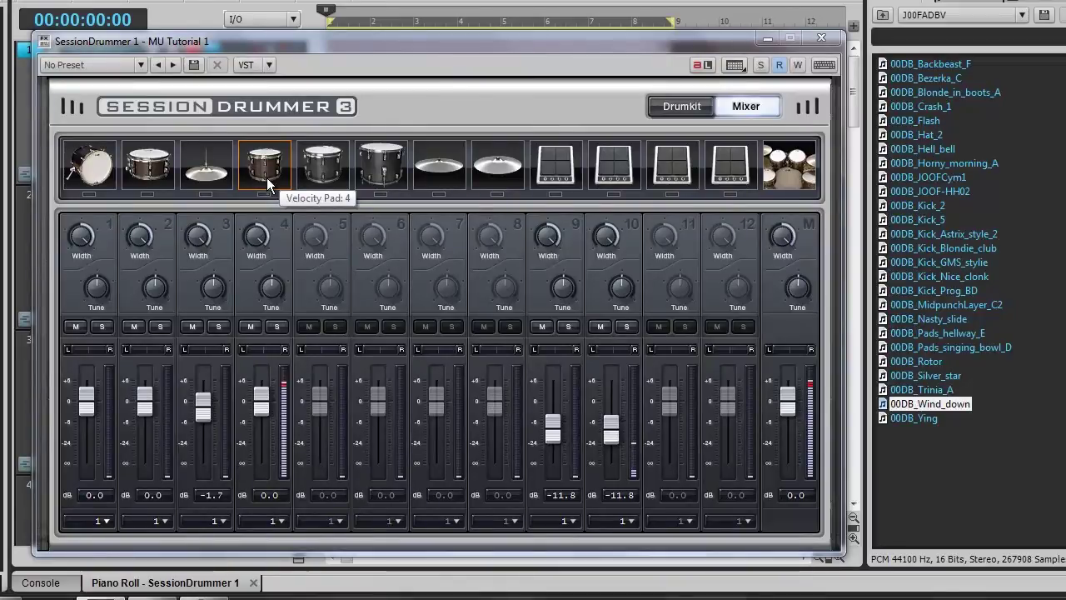
{"action": "left_click", "coordinate": [267, 180]}
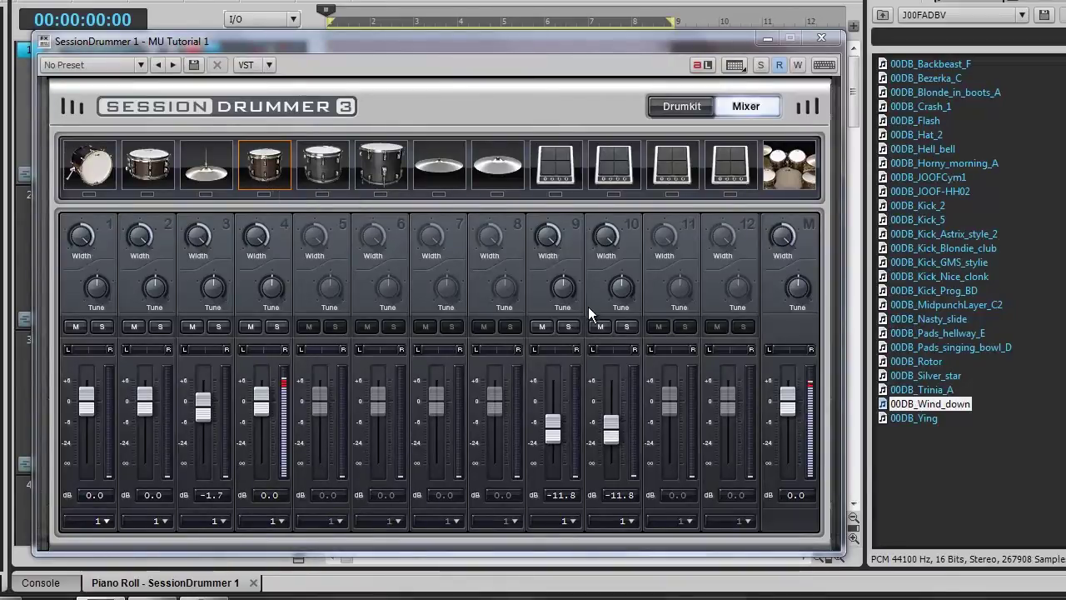
{"action": "left_click_drag", "start_coordinate": [263, 409], "coordinate": [261, 446]}
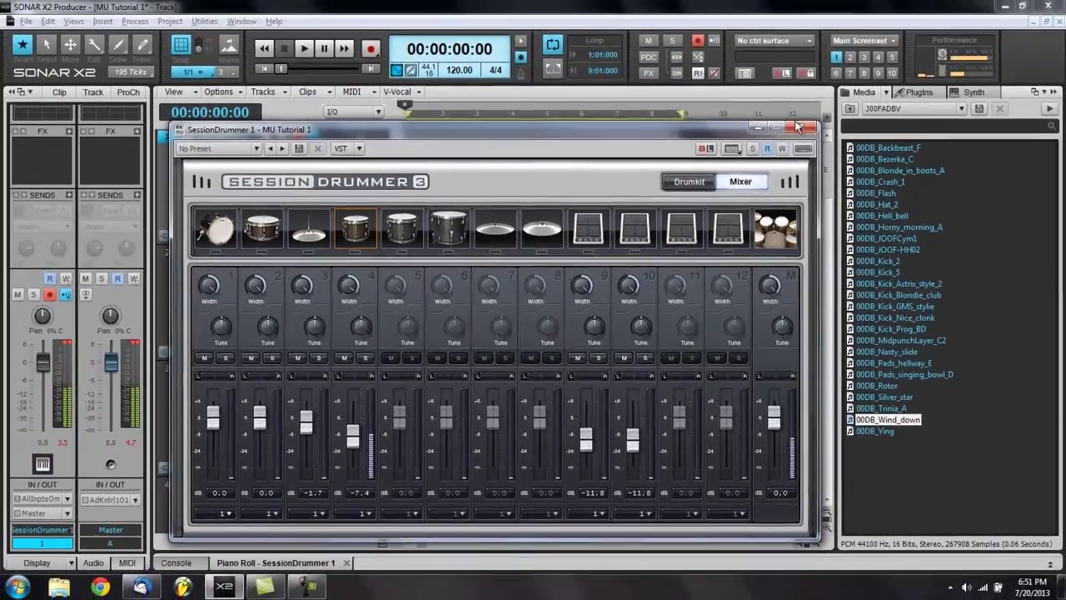
{"action": "left_click", "coordinate": [799, 127]}
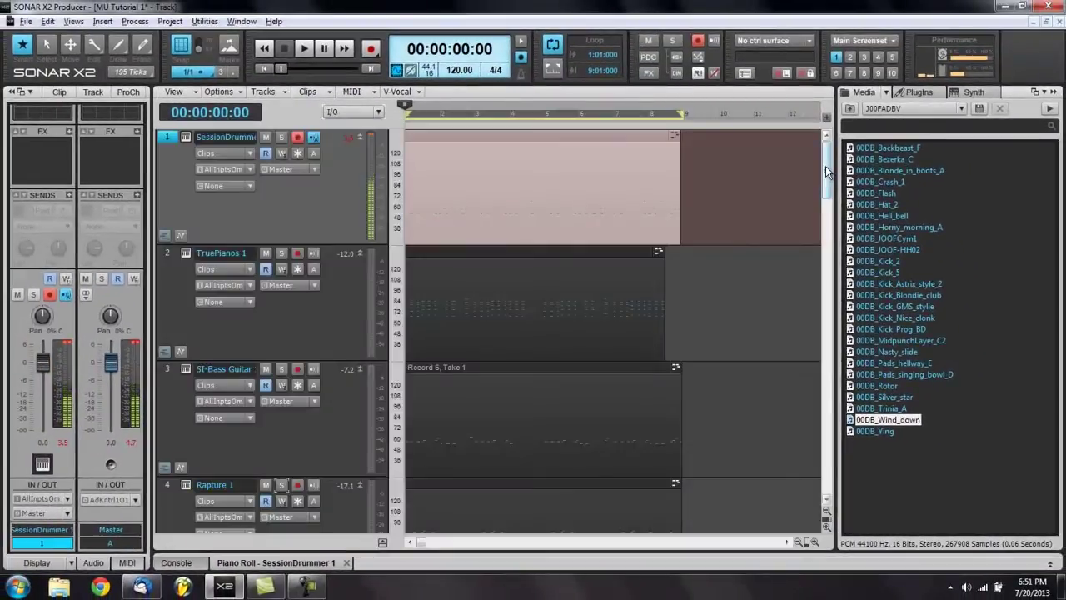
- Record a drum take over the SessionDrummer 1 track and bounce its clips into one clip
{"action": "key", "text": "r"}
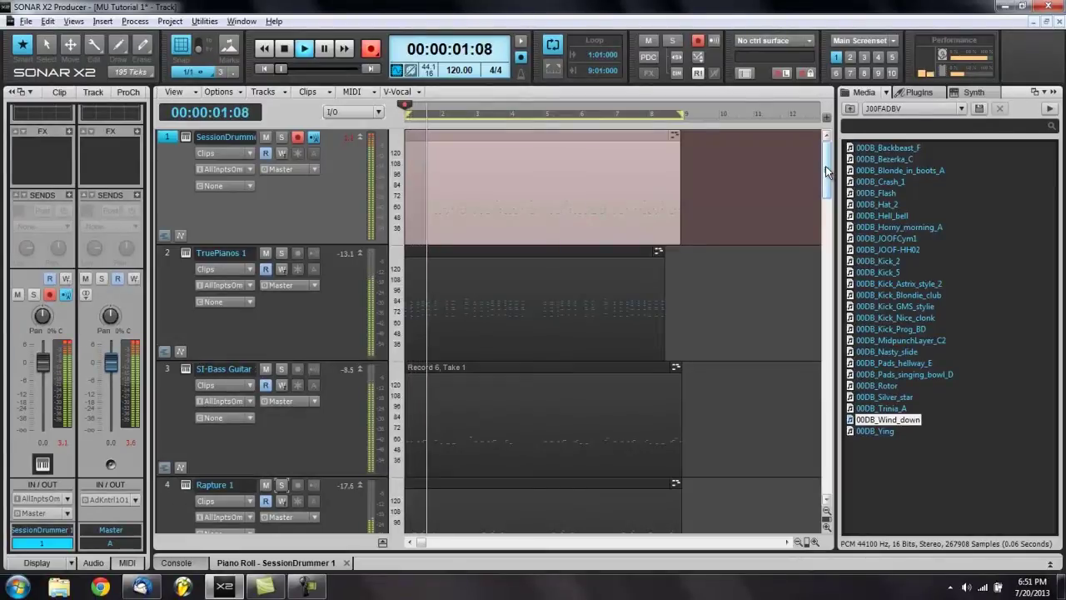
{"action": "key", "text": "space"}
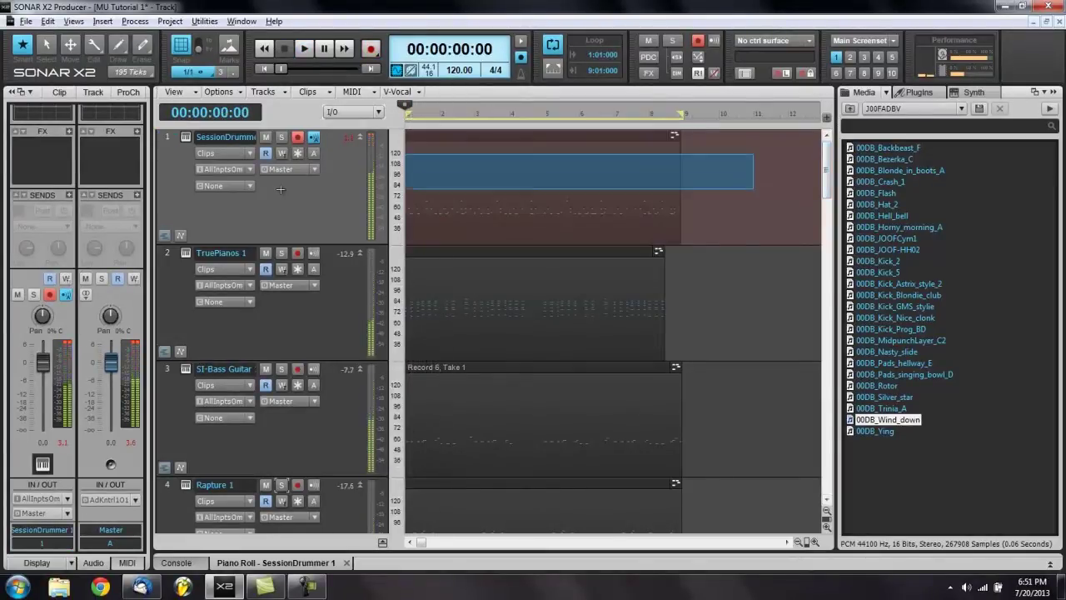
{"action": "right_click", "coordinate": [512, 169]}
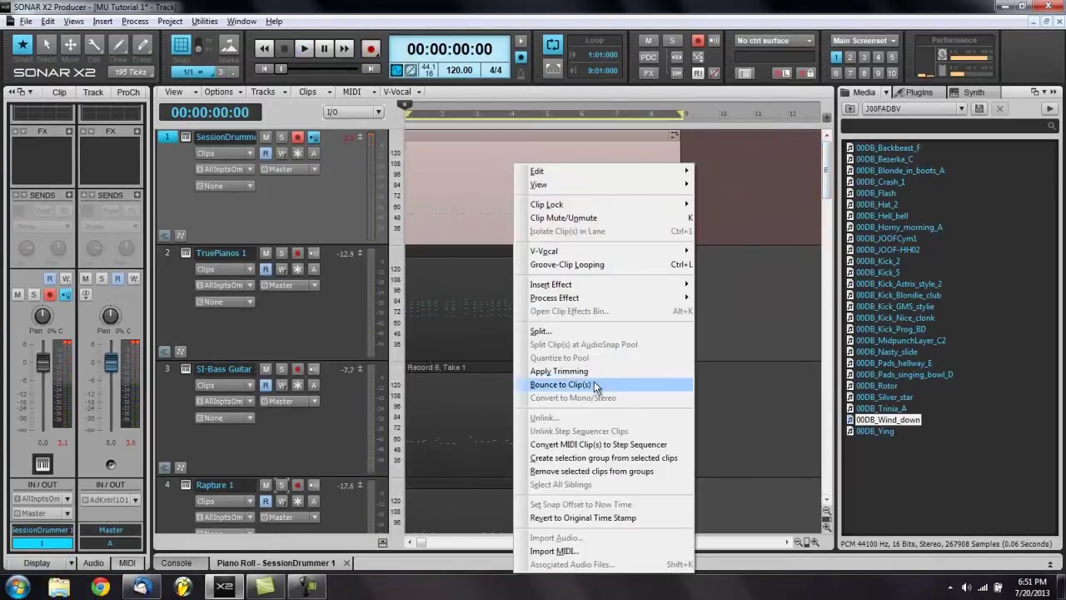
{"action": "left_click", "coordinate": [560, 383]}
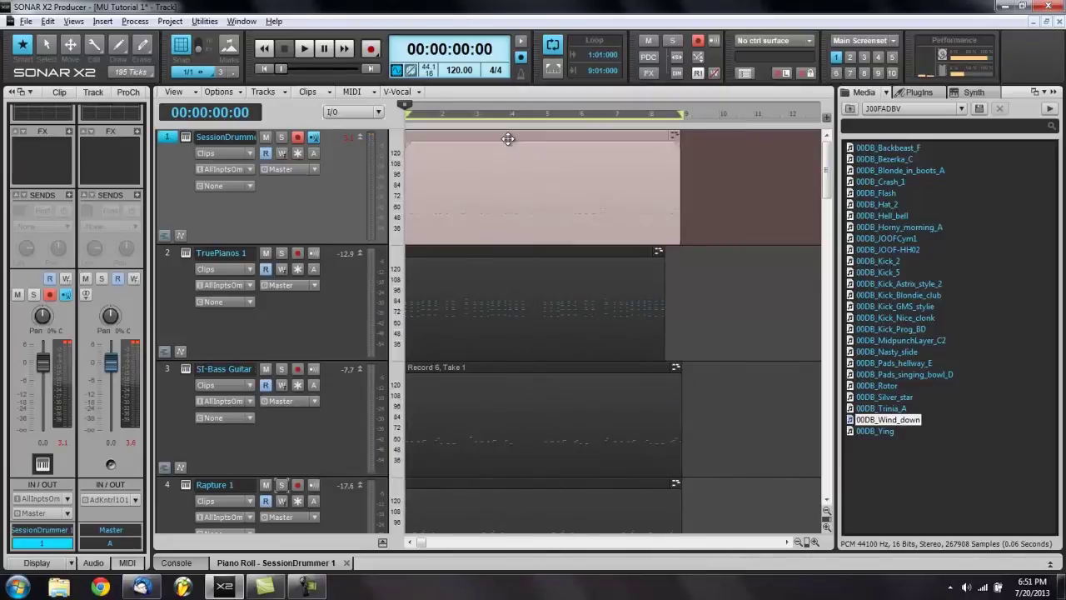
- Quantize the bounced SessionDrummer 1 clip and play the drum track soloed from the start
{"action": "key", "text": "q"}
{"action": "key", "text": "Return"}
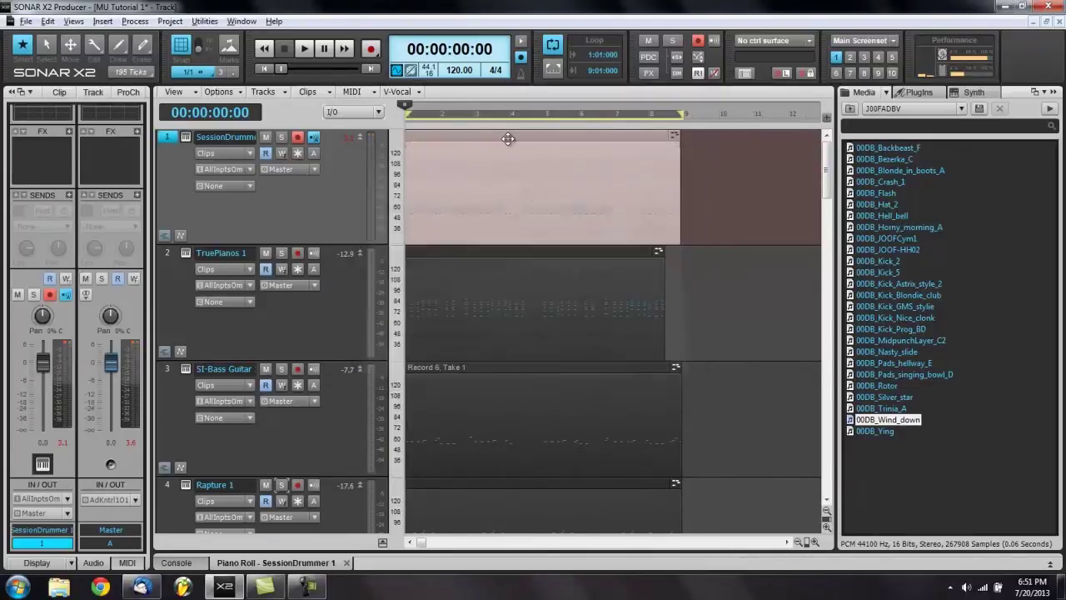
{"action": "key", "text": "space"}
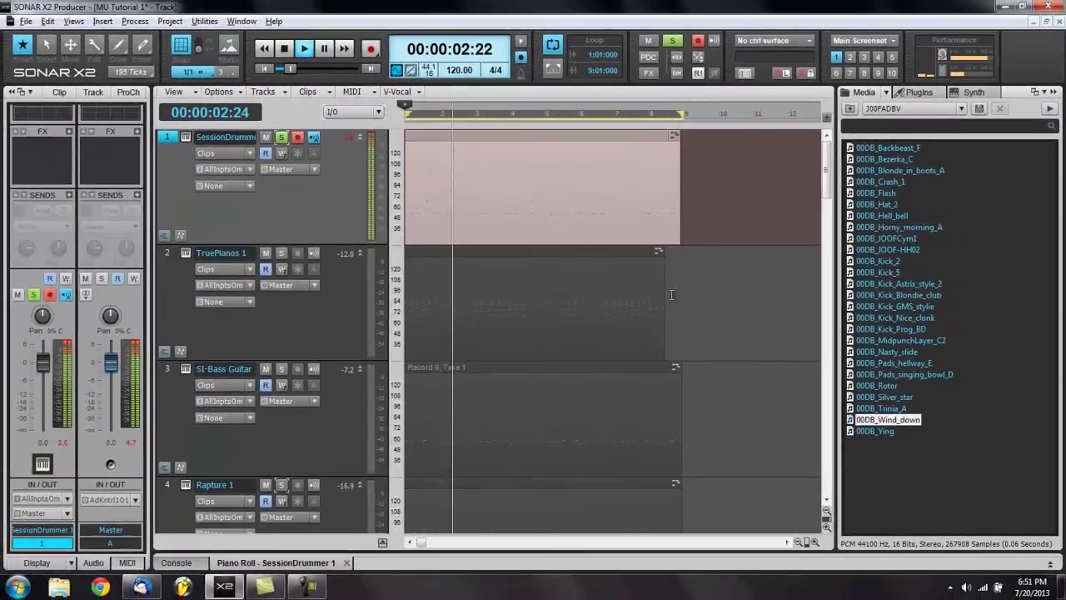
{"action": "key", "text": "space"}
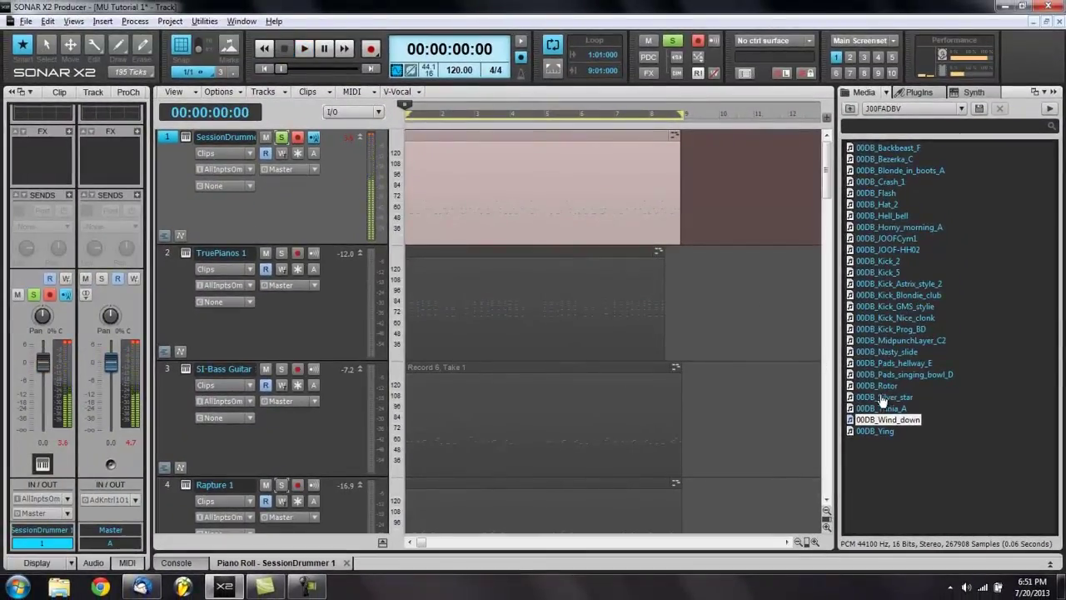
- Audition 00DB_Flash, open the DANNY_BYRD-Hosptal_Records2 folder from the parent folder, and audition its DBD_SNARE7, SNARE9 and SNARE11 samples
{"action": "left_click", "coordinate": [883, 197]}
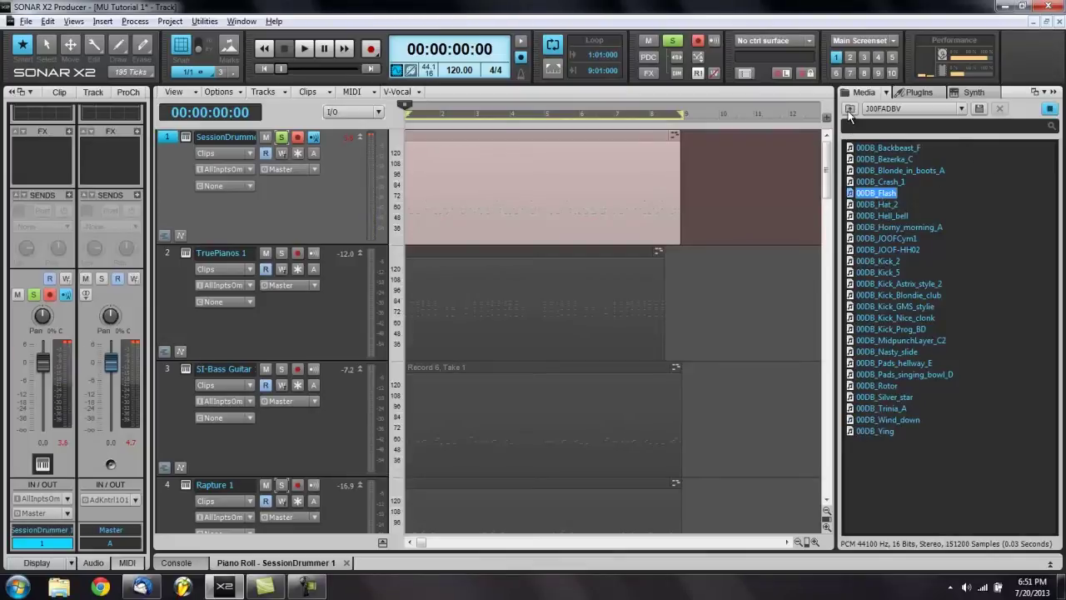
{"action": "left_click", "coordinate": [850, 110]}
{"action": "double_click", "coordinate": [860, 171]}
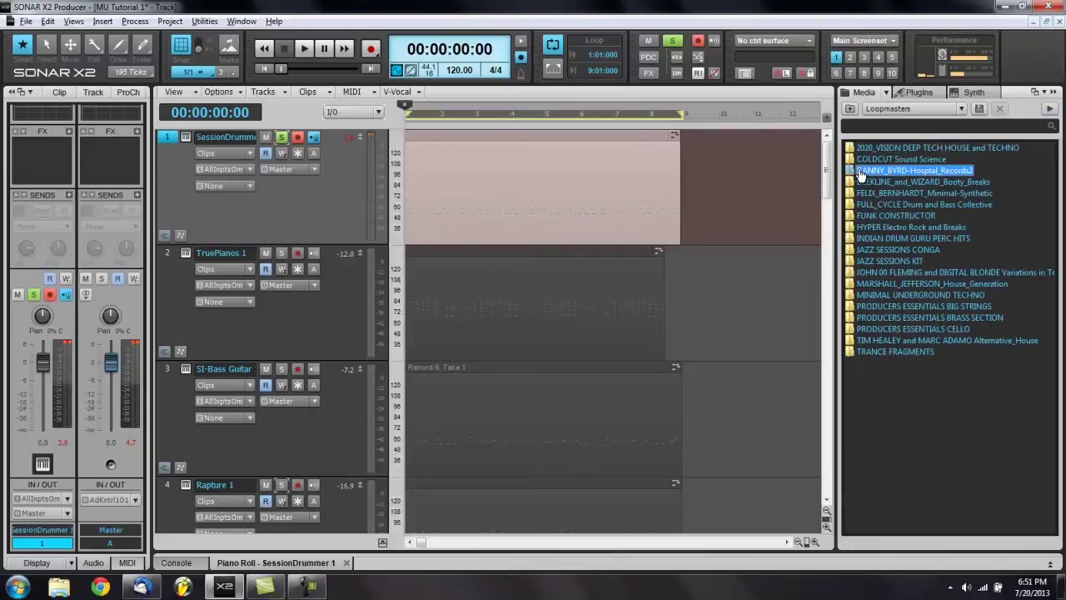
{"action": "left_click", "coordinate": [855, 238]}
{"action": "left_click", "coordinate": [855, 250]}
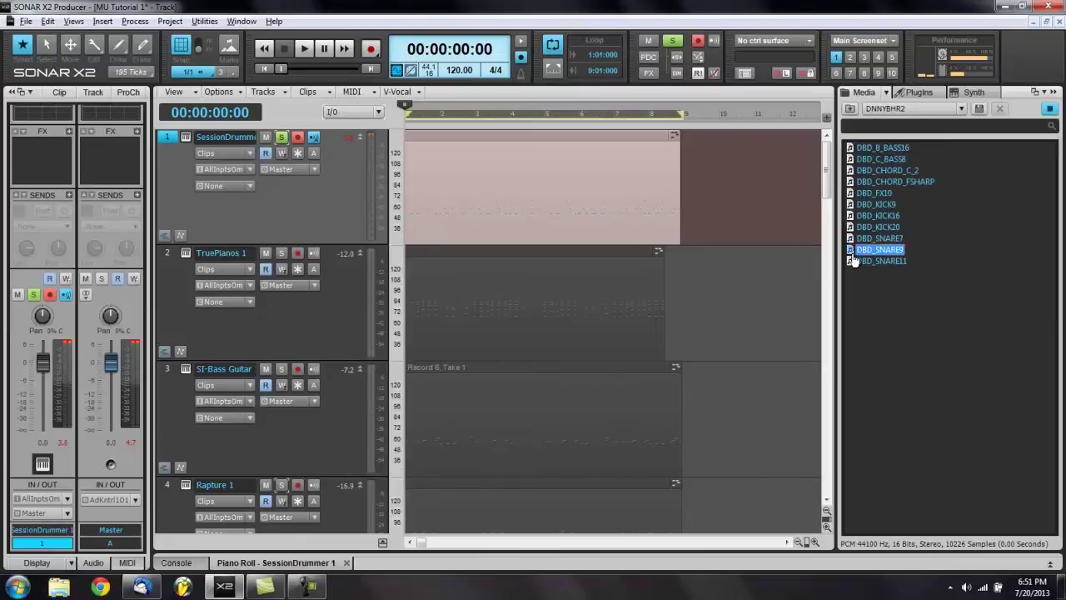
{"action": "left_click", "coordinate": [853, 262]}
- Play the soloed drum track while comparing DBD_SNARE7, DBD_SNARE9 and DBD_SNARE11 against it, ending on DBD_SNARE7
{"action": "key", "text": "space"}
{"action": "left_click", "coordinate": [853, 239]}
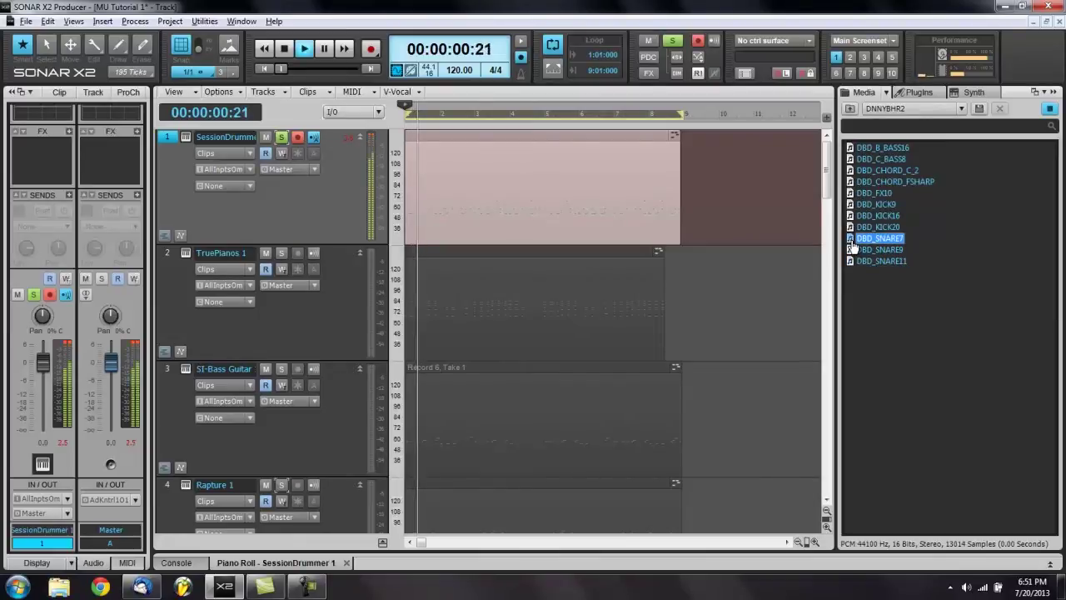
{"action": "left_click", "coordinate": [850, 250]}
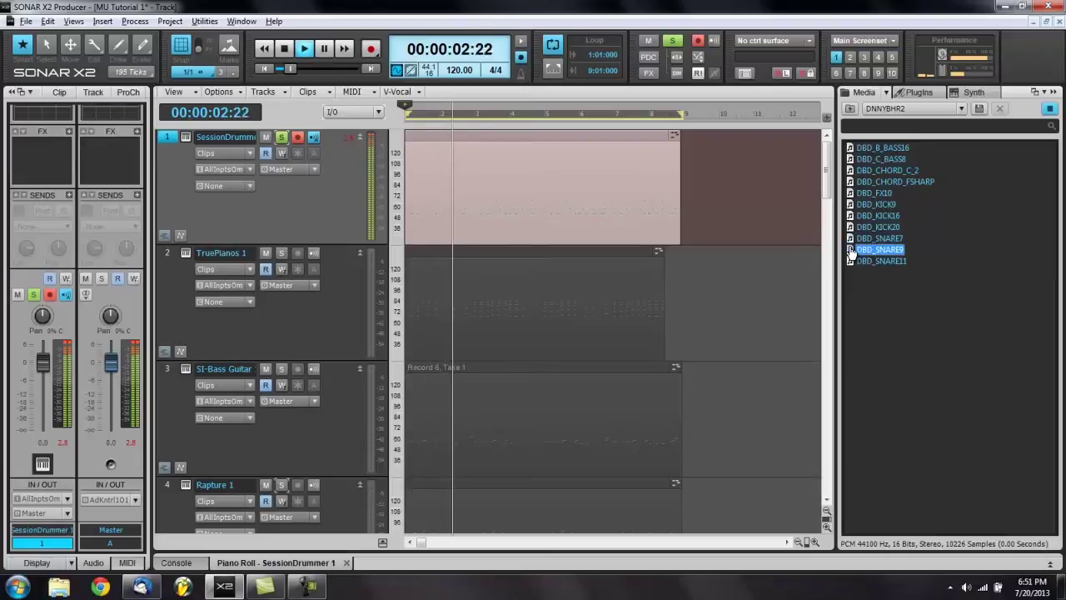
{"action": "left_click", "coordinate": [850, 240]}
{"action": "left_click", "coordinate": [850, 241]}
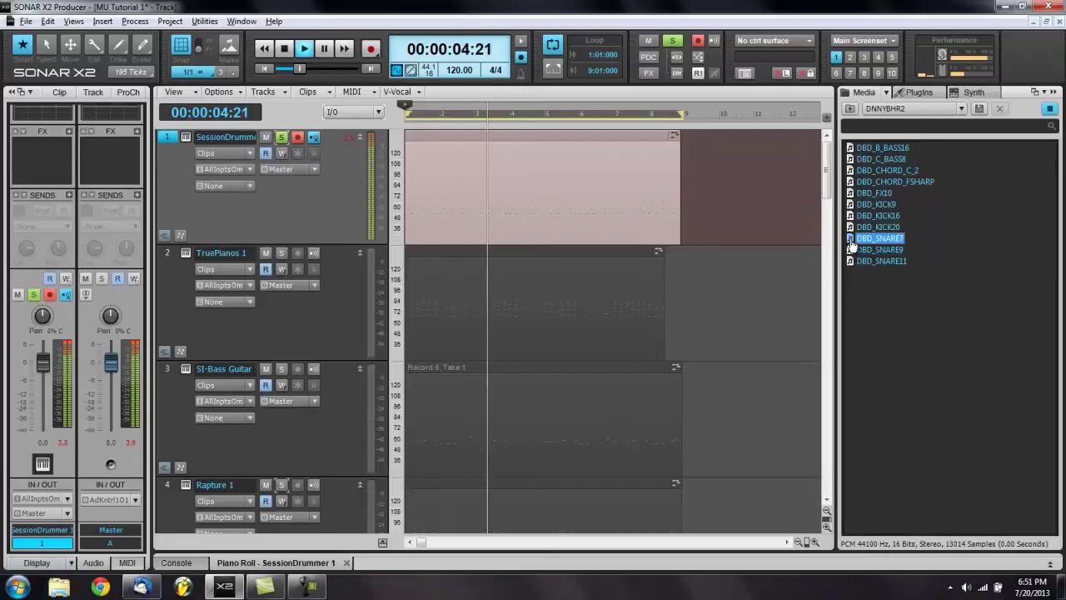
{"action": "left_click", "coordinate": [850, 250]}
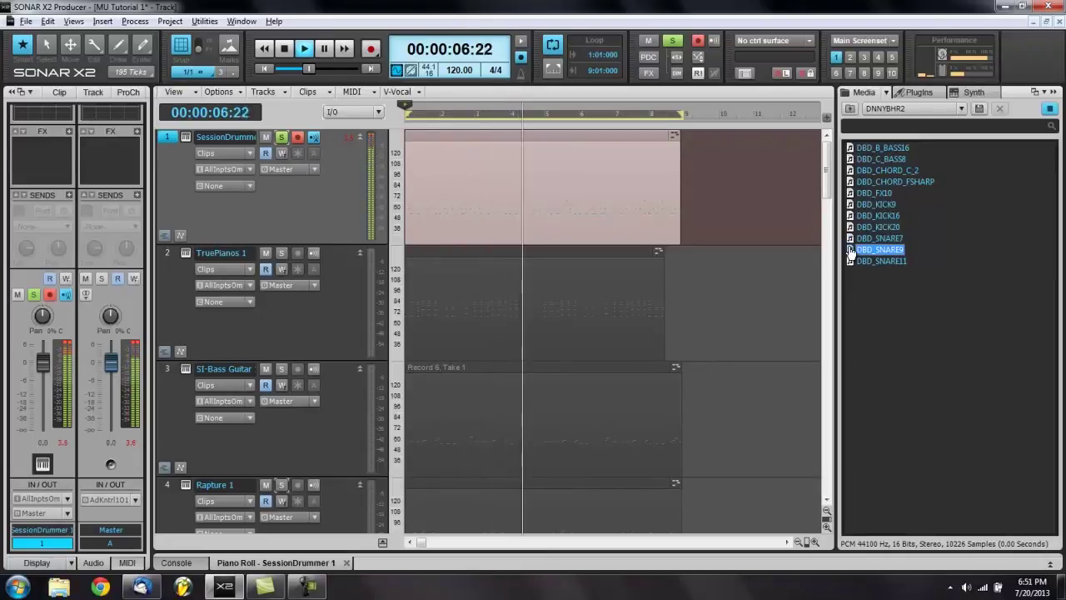
{"action": "key", "text": "Down"}
{"action": "key", "text": "Up"}
{"action": "key", "text": "Up"}
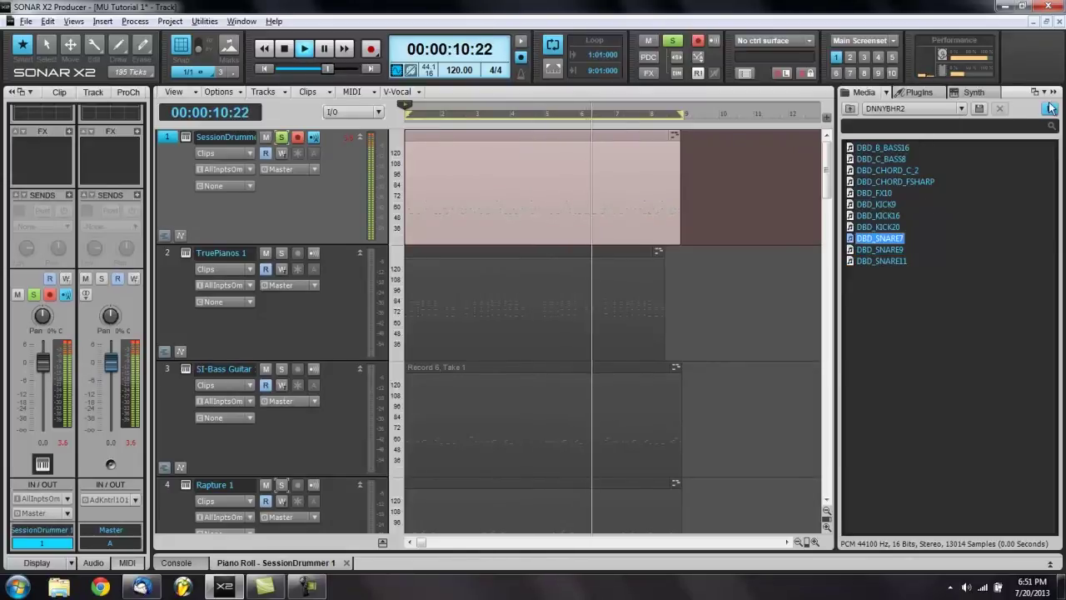
- Stop playback, open the COLDCUT Sound Science folder from the parent folder, and audition samples from CCT_909 HiTom to CCT_LayerKick1a
{"action": "key", "text": "space"}
{"action": "left_click", "coordinate": [850, 109]}
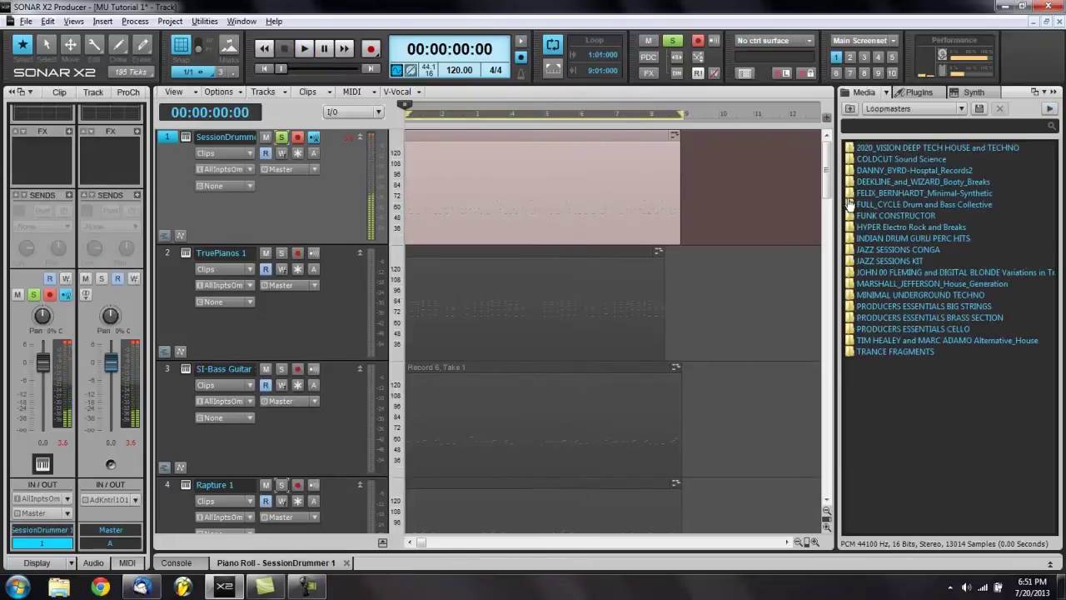
{"action": "double_click", "coordinate": [860, 159]}
{"action": "left_click", "coordinate": [866, 169]}
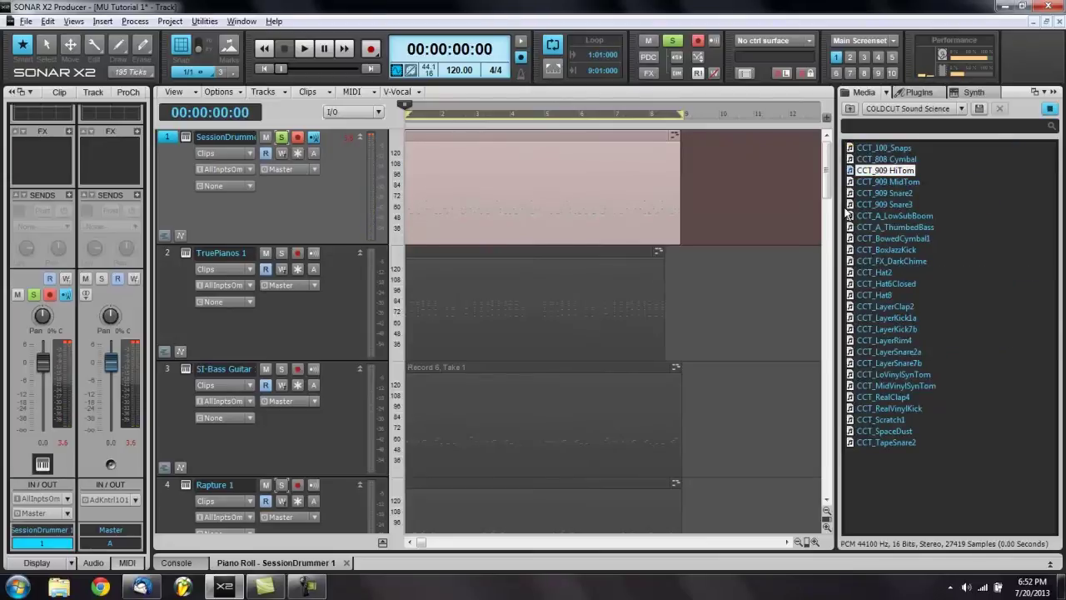
{"action": "left_click", "coordinate": [851, 228]}
{"action": "left_click", "coordinate": [852, 260]}
{"action": "left_click", "coordinate": [854, 305]}
{"action": "left_click", "coordinate": [854, 317]}
- Audition the remaining Coldcut samples in order, from CCT_LayerKick7b down to CCT_TapeSnare2
{"action": "key", "text": "Down"}
{"action": "key", "text": "Down"}
{"action": "key", "text": "Down"}
{"action": "key", "text": "Down"}
{"action": "key", "text": "Down"}
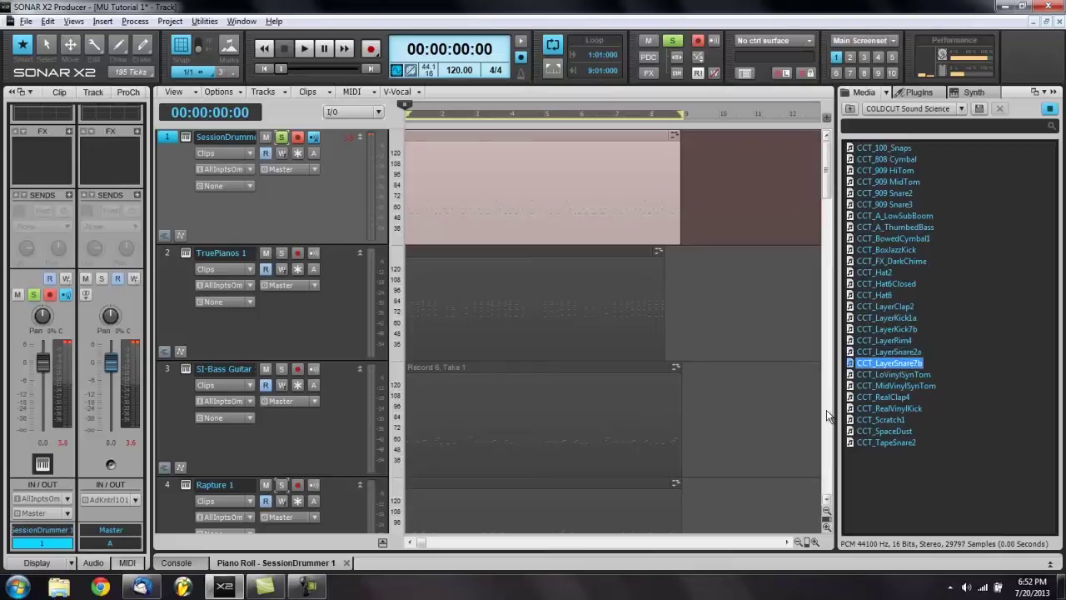
{"action": "key", "text": "Down"}
{"action": "key", "text": "Down"}
{"action": "key", "text": "Down"}
{"action": "key", "text": "Down"}
{"action": "key", "text": "Down"}
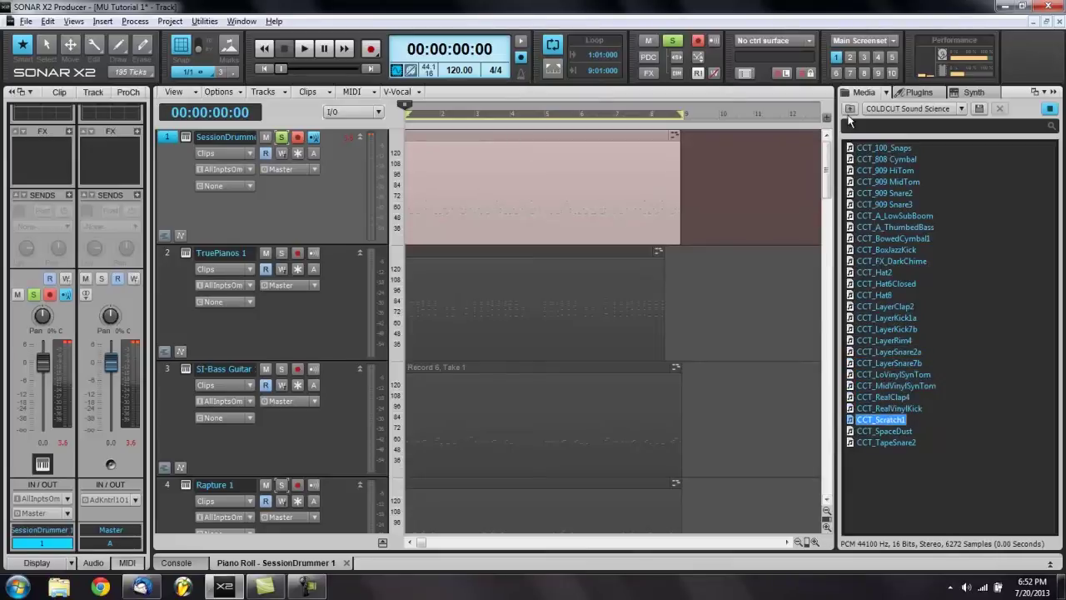
{"action": "key", "text": "Down"}
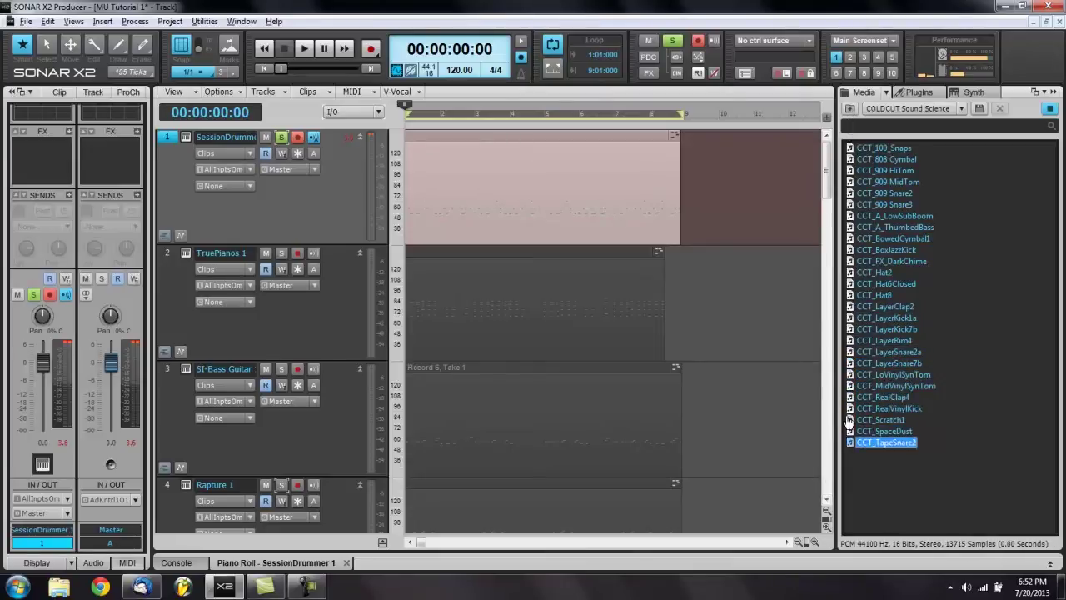
- Reopen the DANNY_BYRD-Hosptal_Records2 folder and audition DBD_KICK20 and the DBD snare samples again
{"action": "key", "text": "BackSpace"}
{"action": "double_click", "coordinate": [853, 170]}
{"action": "left_click", "coordinate": [853, 171]}
{"action": "left_click", "coordinate": [852, 228]}
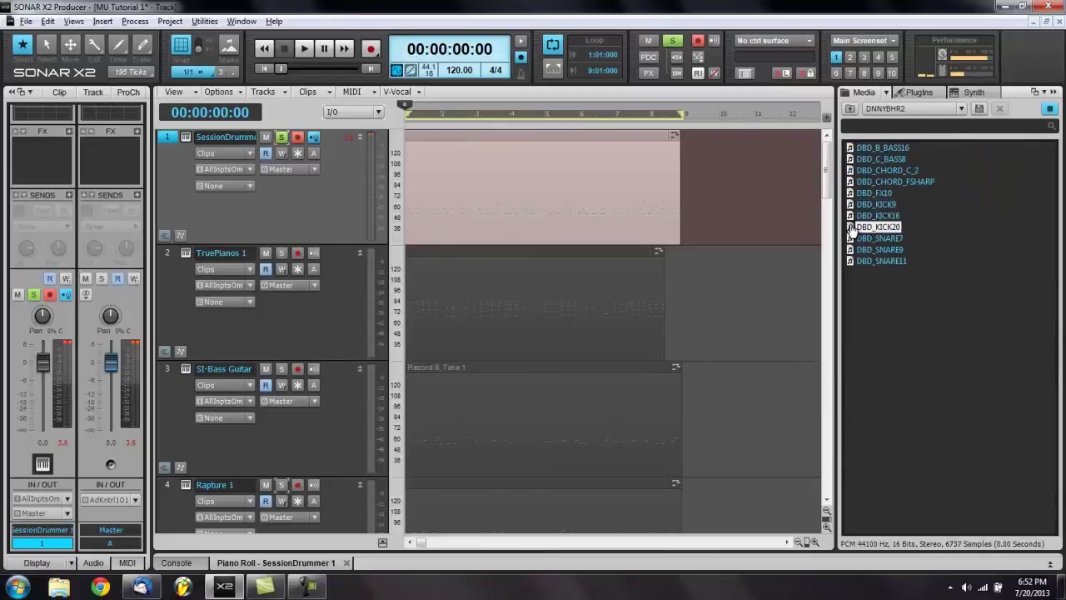
{"action": "left_click", "coordinate": [851, 250]}
{"action": "left_click", "coordinate": [845, 260]}
{"action": "key", "text": "Up"}
{"action": "key", "text": "Up"}
{"action": "key", "text": "Up"}
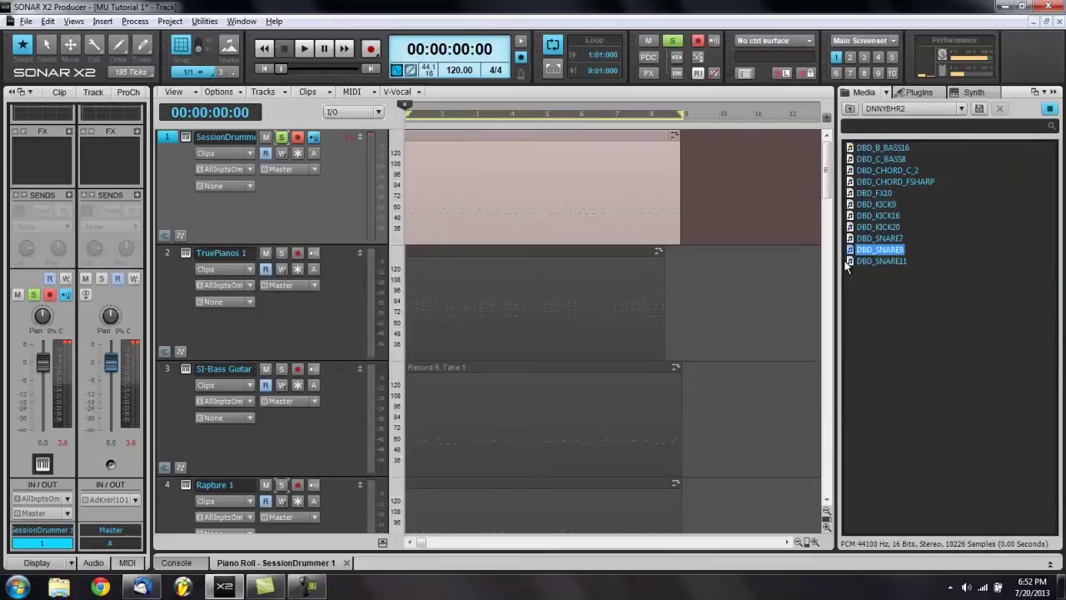
- Open the MINIMAL UNDERGROUND TECHNO folder and audition its samples upward from MUT_Shaker1 to MUT_Hat6
{"action": "left_click", "coordinate": [851, 109]}
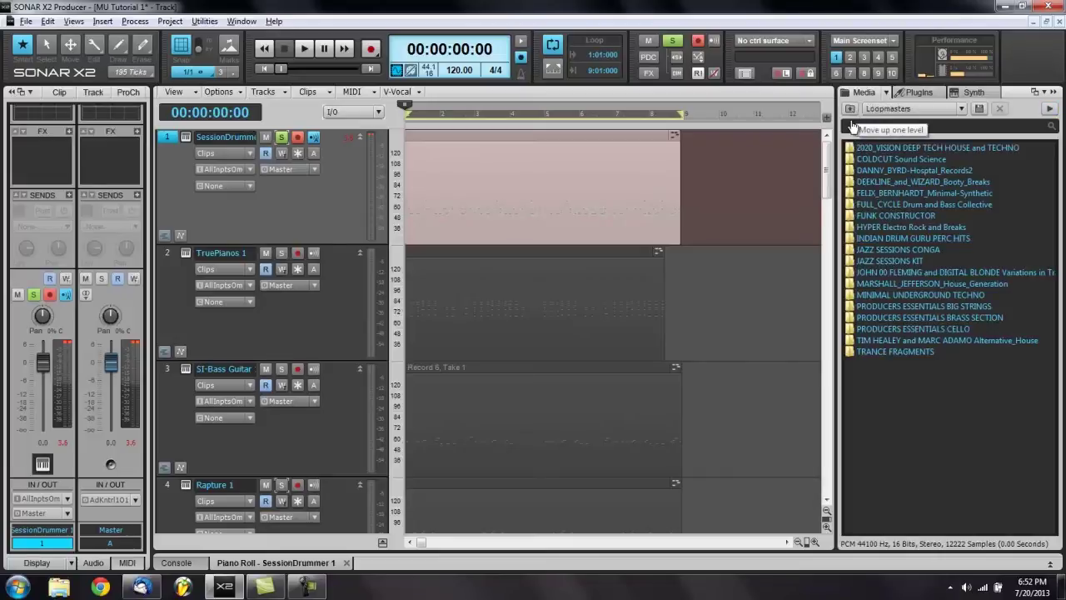
{"action": "double_click", "coordinate": [849, 295]}
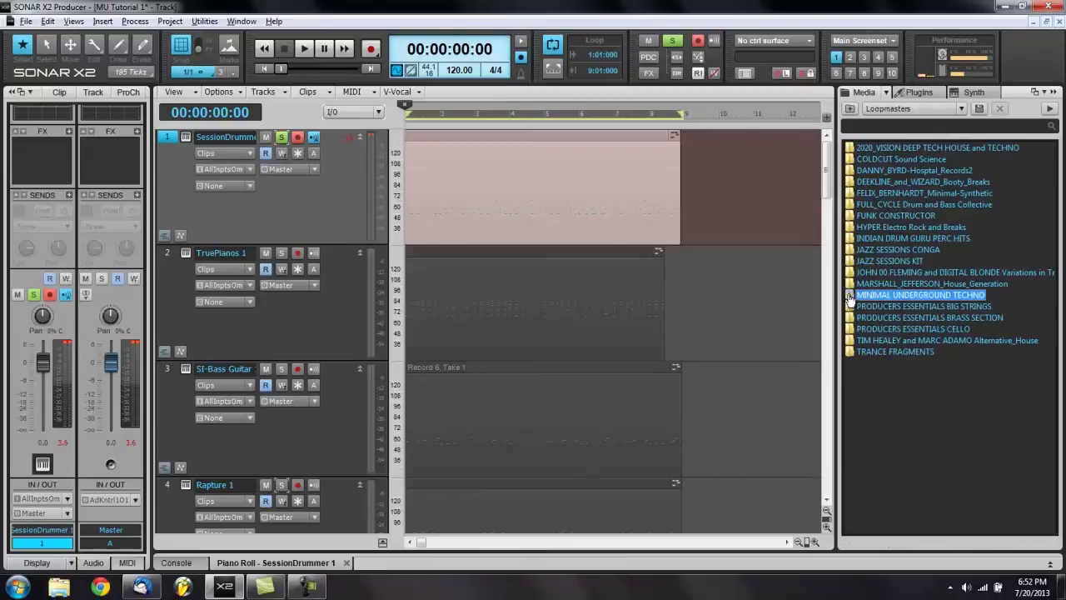
{"action": "left_click", "coordinate": [851, 238]}
{"action": "key", "text": "Up"}
{"action": "key", "text": "Up"}
{"action": "key", "text": "Up"}
{"action": "key", "text": "Up"}
{"action": "key", "text": "Up"}
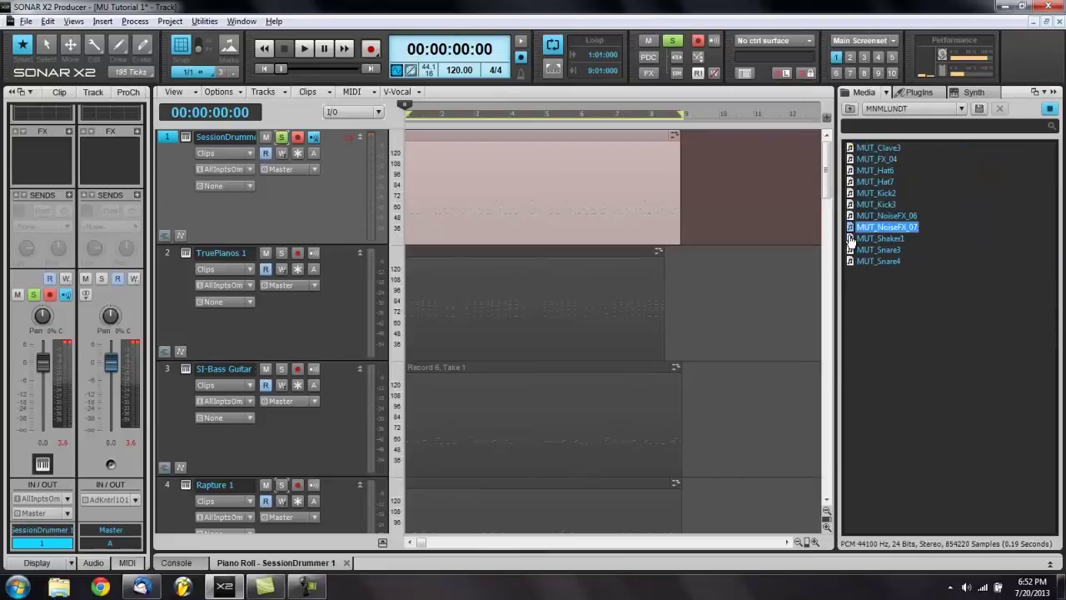
{"action": "key", "text": "Up"}
{"action": "key", "text": "Up"}
{"action": "key", "text": "Up"}
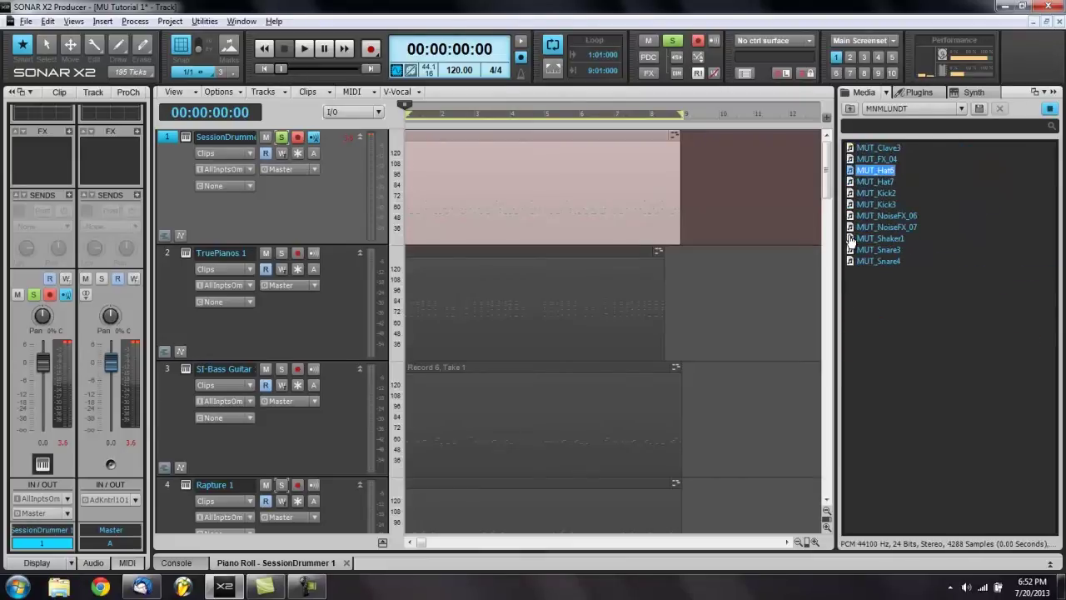
- Open the HYPER Electro Rock and Breaks folder and audition its samples from Hb_Perc_TinyClap through the snares to HB_Vox_Who
{"action": "left_click", "coordinate": [854, 110]}
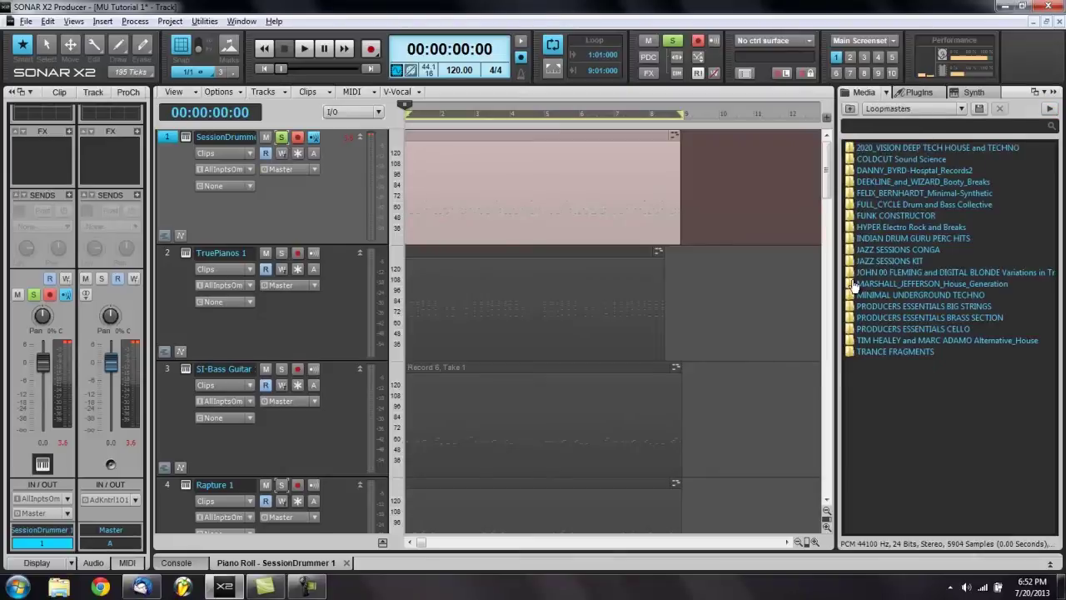
{"action": "double_click", "coordinate": [849, 230]}
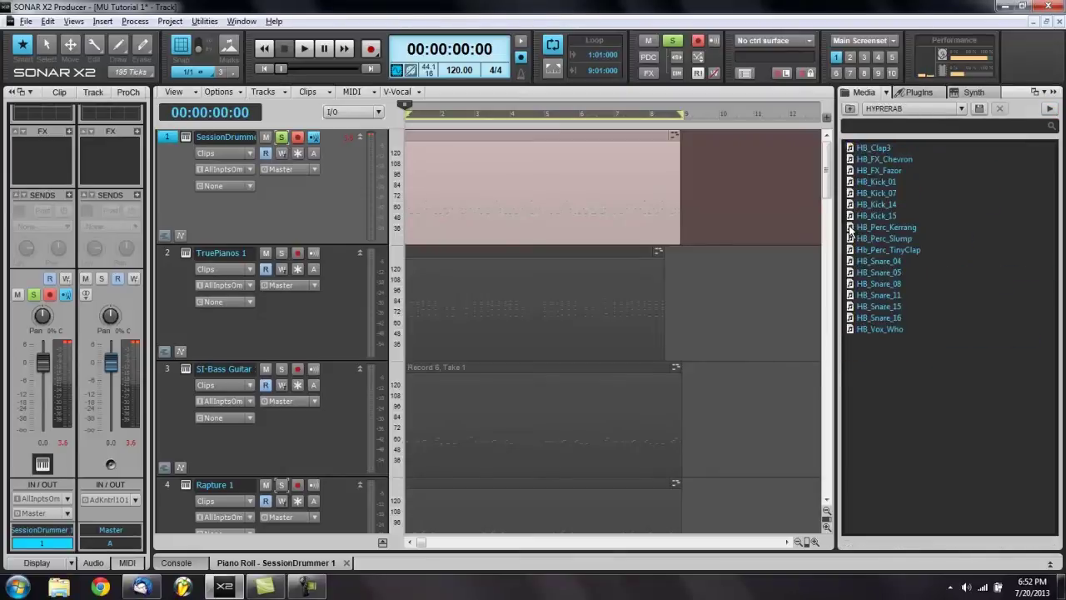
{"action": "left_click", "coordinate": [850, 251]}
{"action": "left_click", "coordinate": [851, 262]}
{"action": "left_click", "coordinate": [850, 274]}
{"action": "key", "text": "Down"}
{"action": "key", "text": "Down"}
{"action": "key", "text": "Down"}
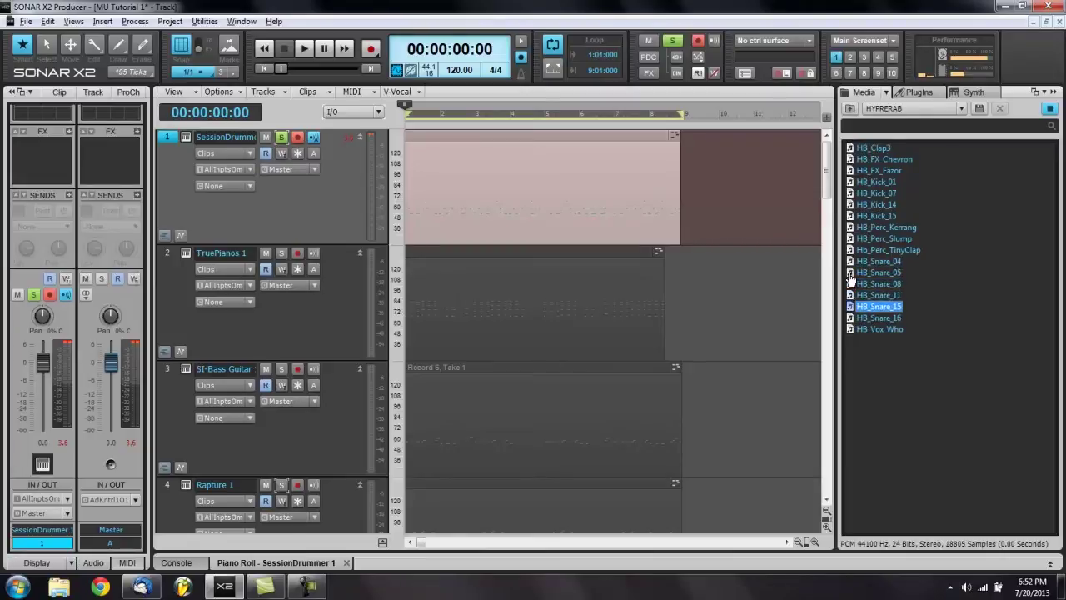
{"action": "key", "text": "Down"}
{"action": "key", "text": "Down"}
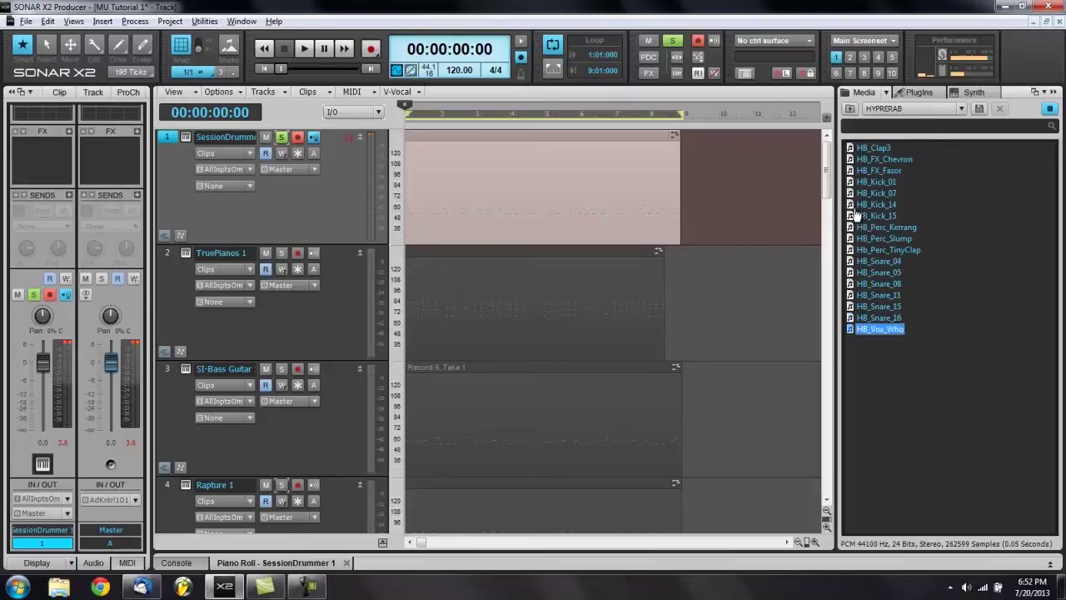
- Audition the HB_Kick_07, HB_FX_Fazor and HB_FX_Chevron samples
{"action": "left_click", "coordinate": [849, 194]}
{"action": "left_click", "coordinate": [849, 172]}
{"action": "left_click", "coordinate": [850, 159]}
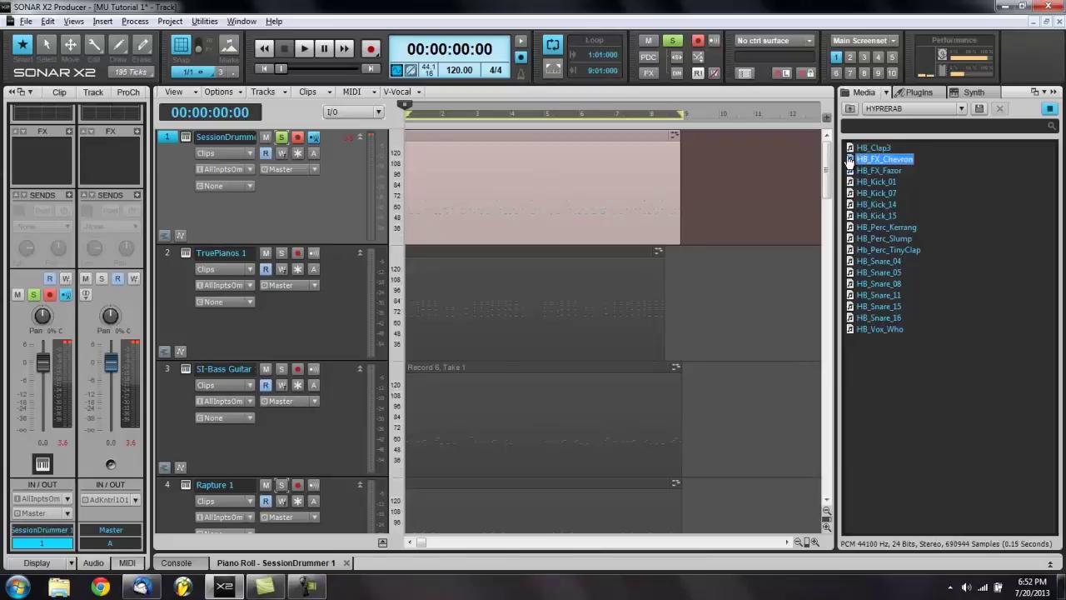
- Open the TRANCE FRAGMENTS folder from the Loopmasters folder and audition TF_SFX_24
{"action": "left_click", "coordinate": [851, 108]}
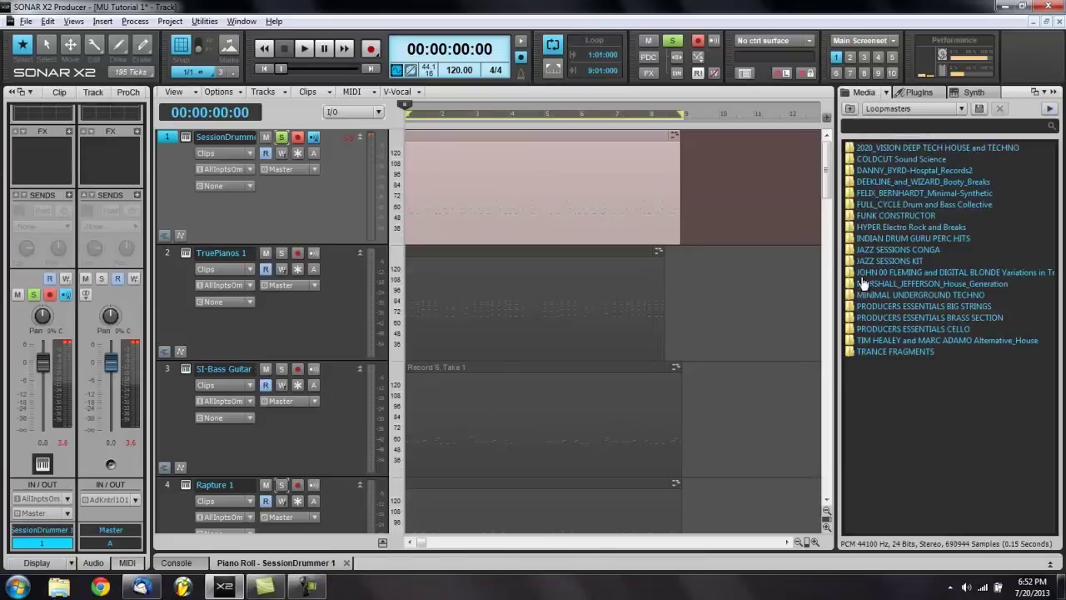
{"action": "double_click", "coordinate": [853, 352]}
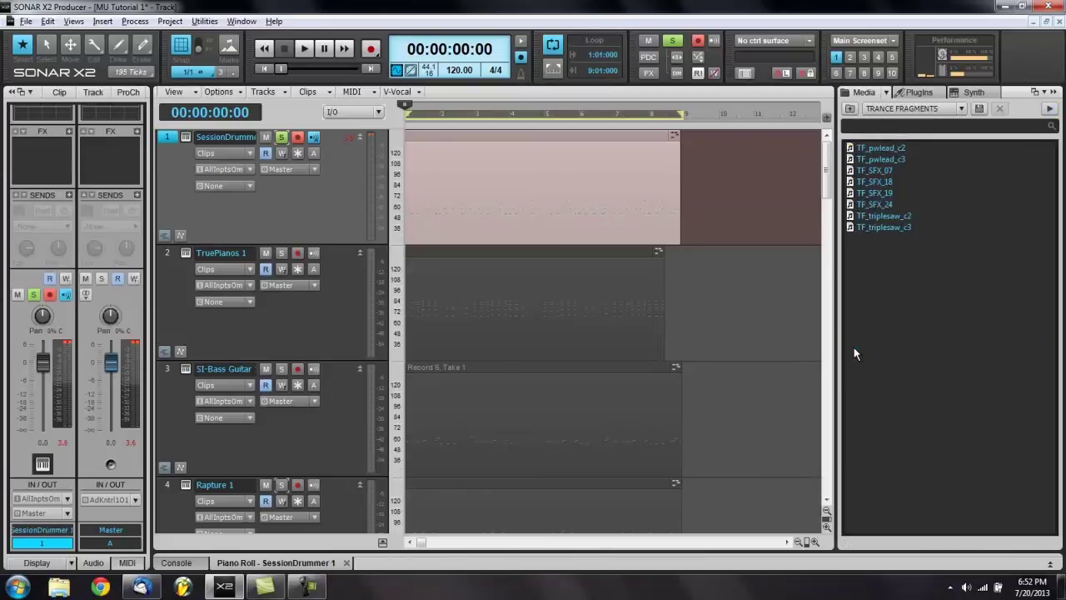
{"action": "left_click", "coordinate": [859, 205]}
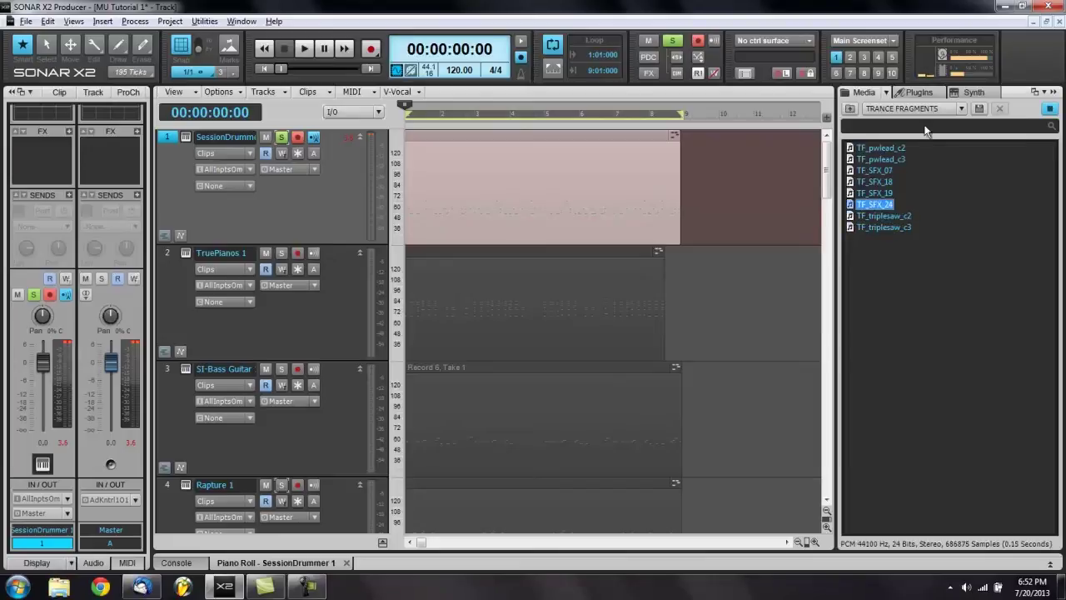
- Switch from the Loopmasters library to Sample Magic, open its Minimal Tech-House folder, and audition mth_fx_techstab
{"action": "left_click", "coordinate": [849, 108]}
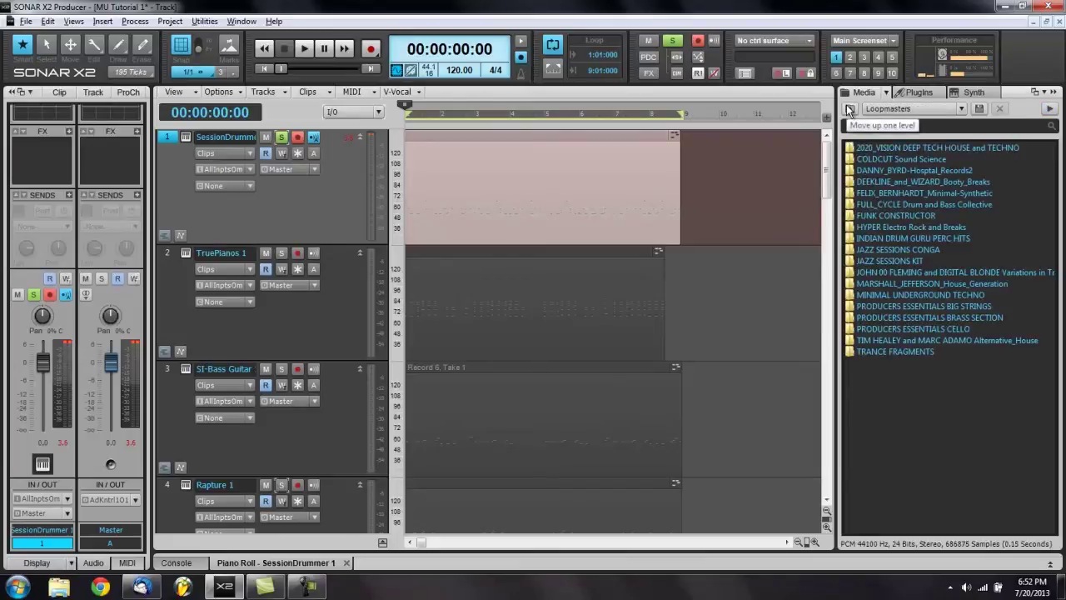
{"action": "left_click", "coordinate": [849, 108]}
{"action": "double_click", "coordinate": [850, 160]}
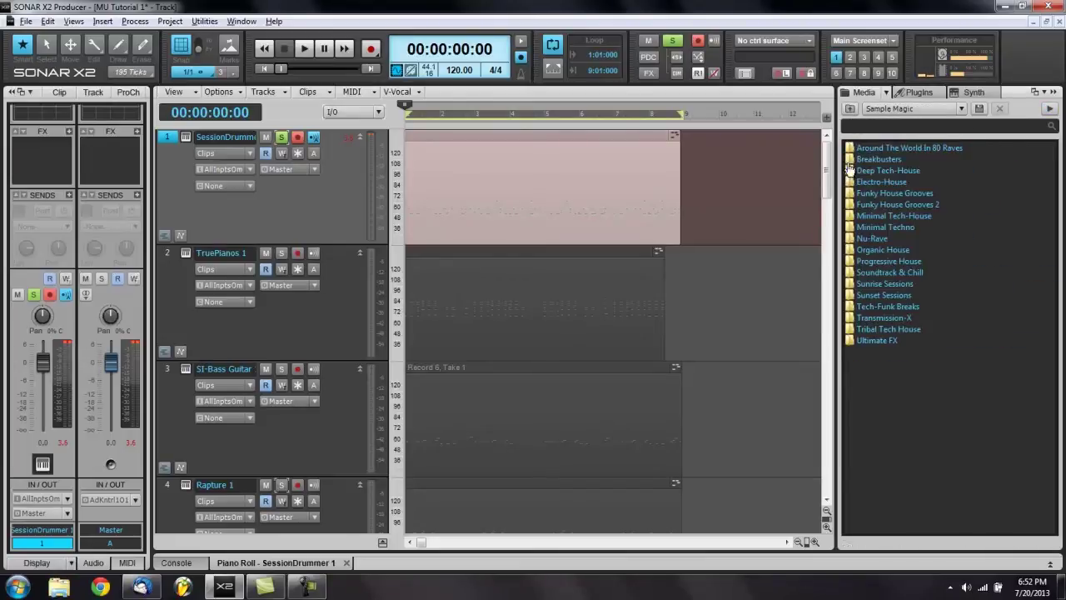
{"action": "left_click", "coordinate": [851, 215]}
{"action": "double_click", "coordinate": [851, 216]}
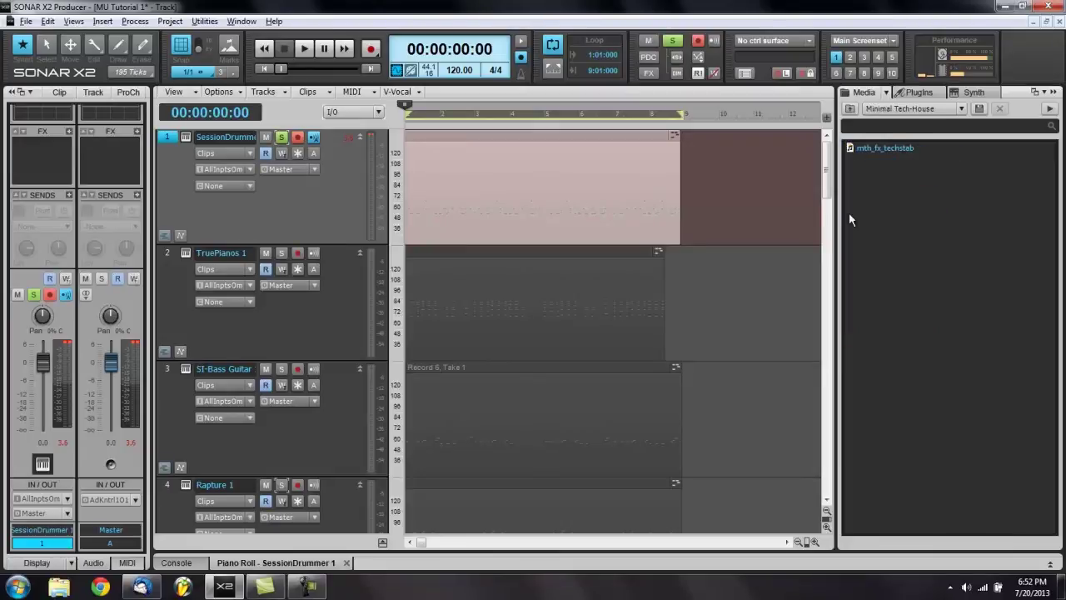
{"action": "left_click", "coordinate": [866, 149]}
- Open Sample Magic's Deep Tech-House folder and audition dth_snare_fat and dth_snare_smallvinyler
{"action": "left_click", "coordinate": [850, 108]}
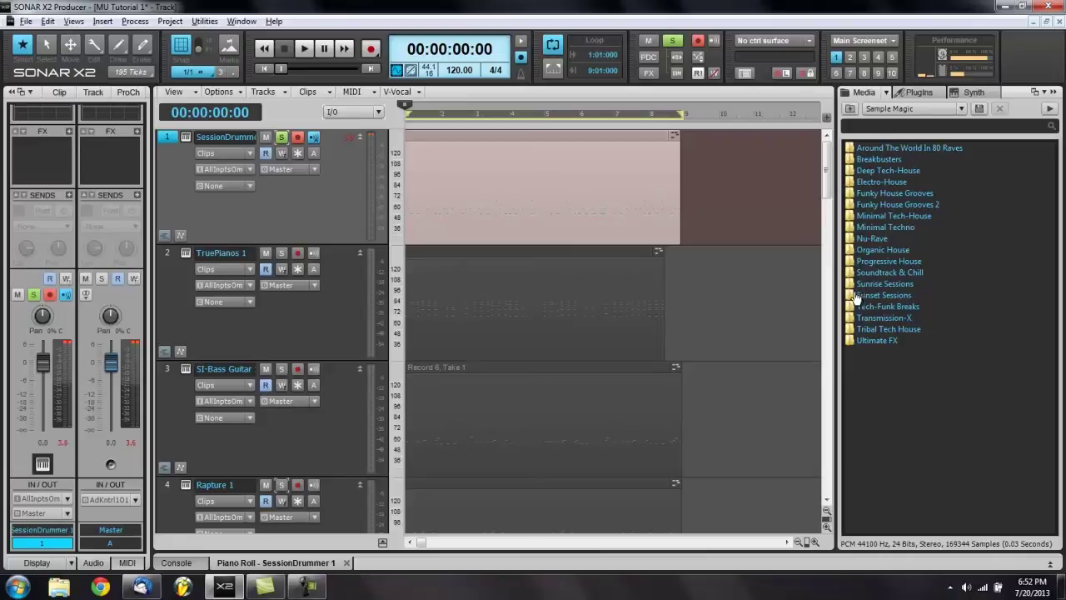
{"action": "left_click", "coordinate": [854, 169]}
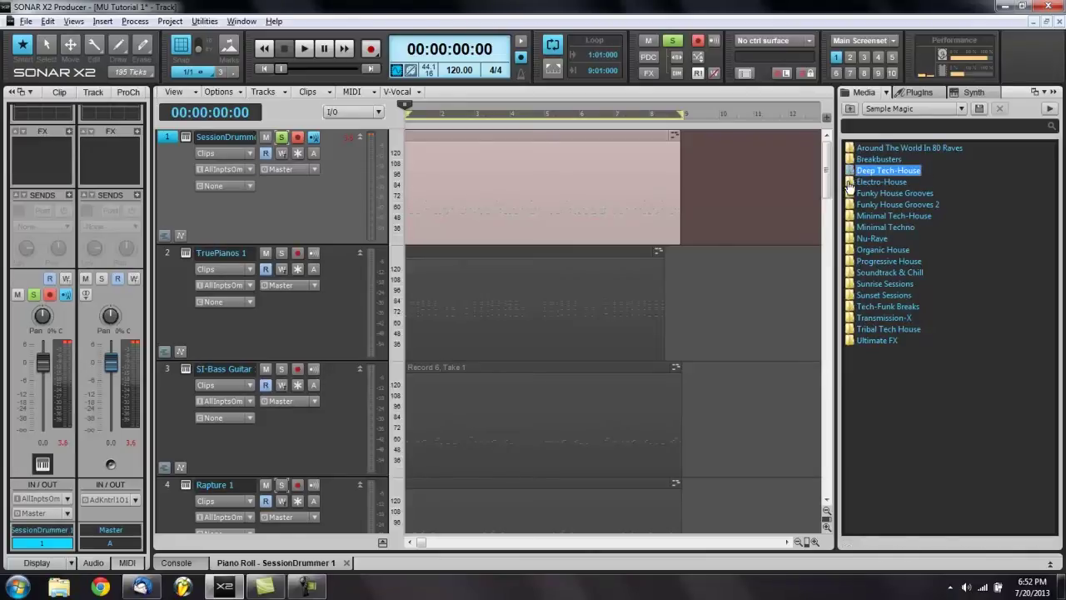
{"action": "double_click", "coordinate": [851, 170]}
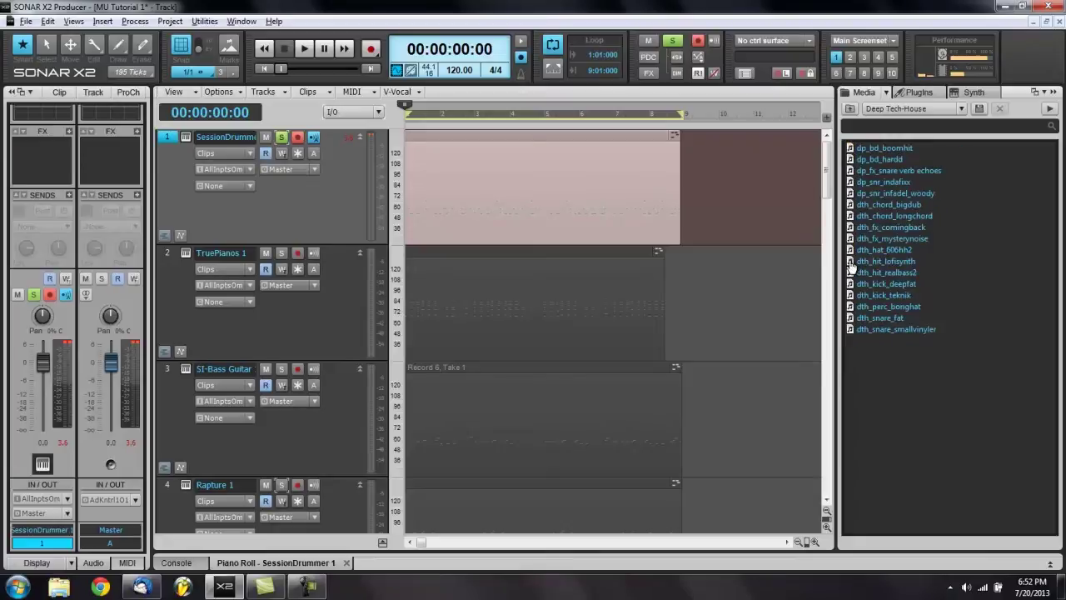
{"action": "left_click", "coordinate": [853, 318]}
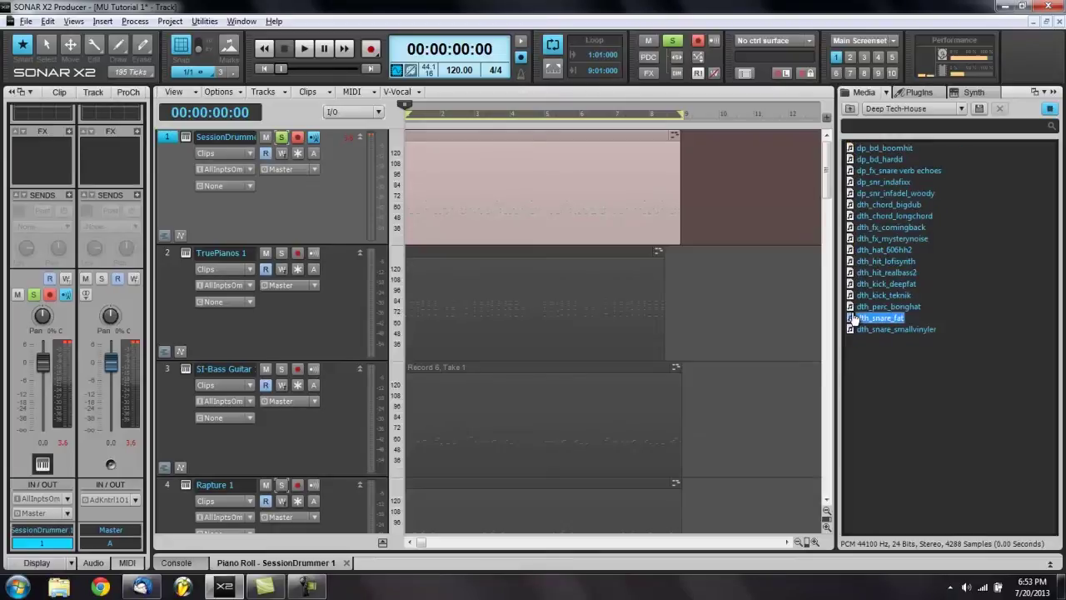
{"action": "key", "text": "Down"}
- Play the soloed drum track while alternating dth_snare_fat and dth_snare_smallvinyler against it, ending on dth_snare_fat
{"action": "key", "text": "space"}
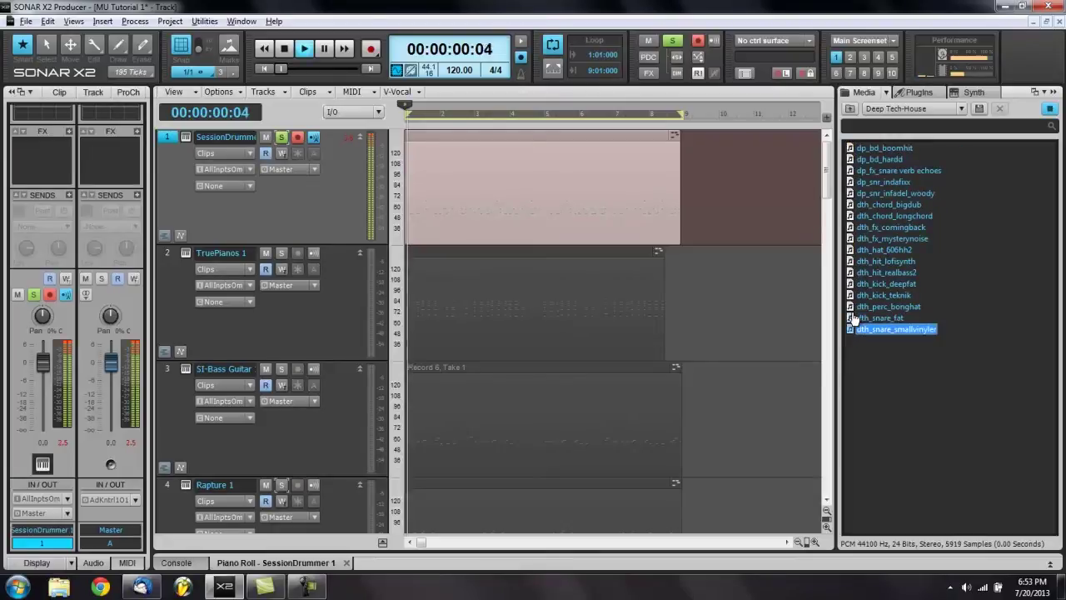
{"action": "left_click", "coordinate": [853, 319]}
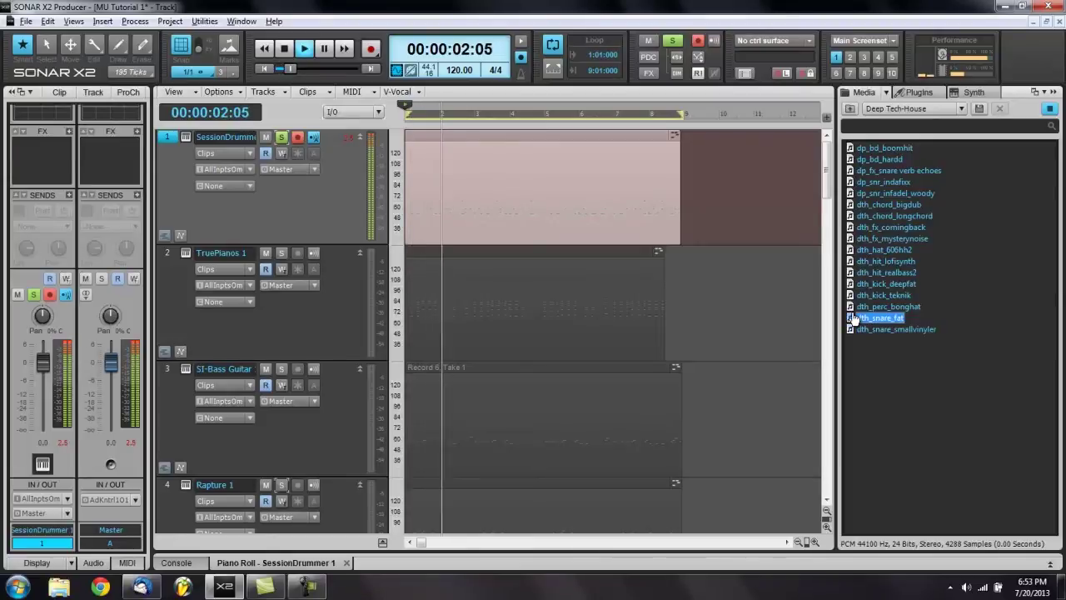
{"action": "key", "text": "Down"}
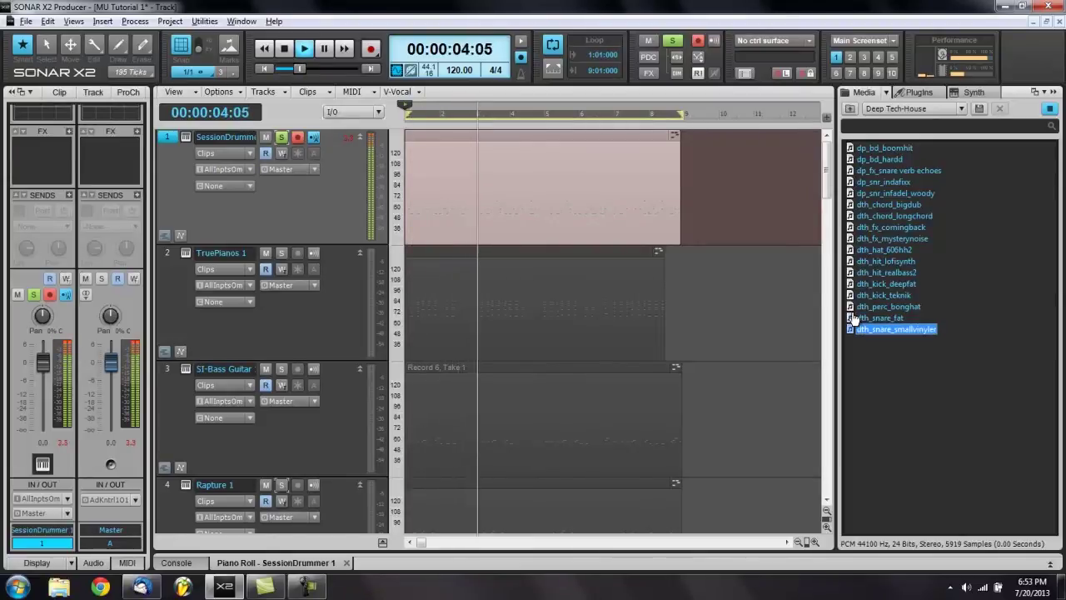
{"action": "left_click", "coordinate": [853, 318]}
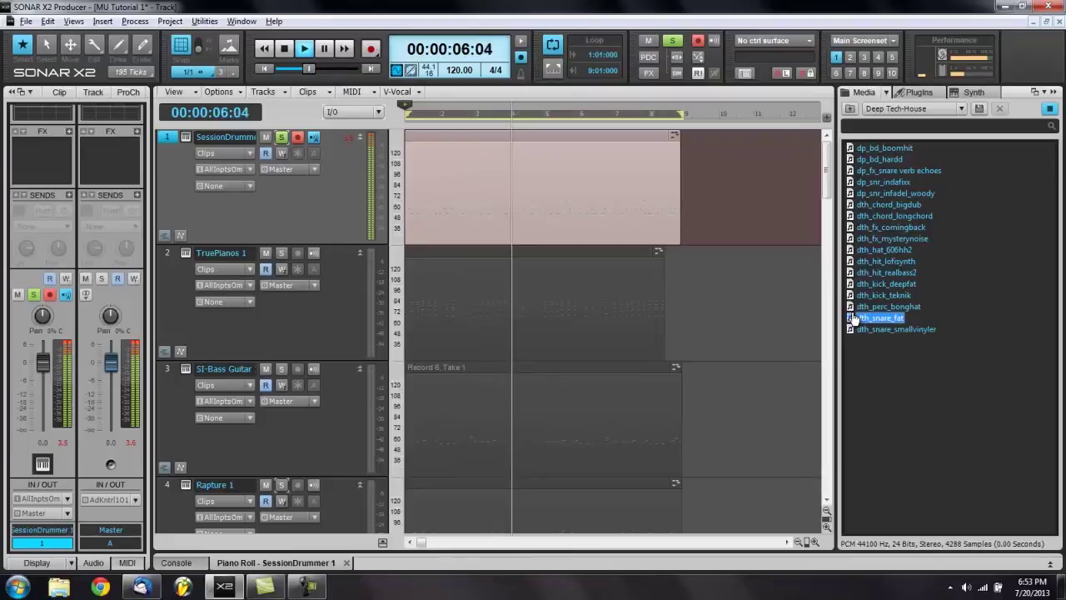
{"action": "key", "text": "Down"}
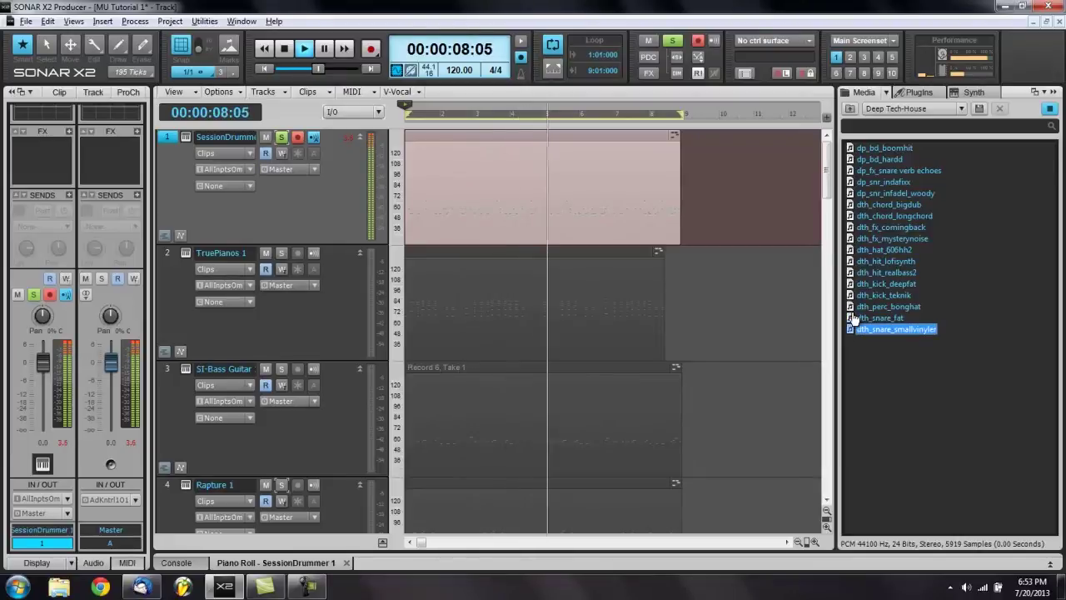
{"action": "left_click", "coordinate": [853, 319]}
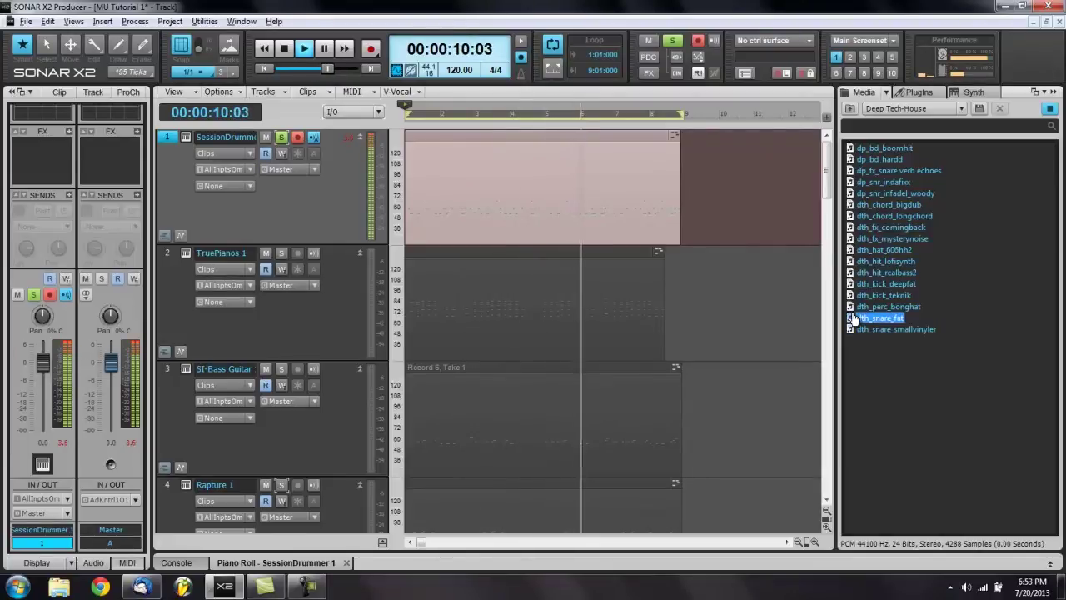
{"action": "key", "text": "Down"}
{"action": "left_click", "coordinate": [853, 319]}
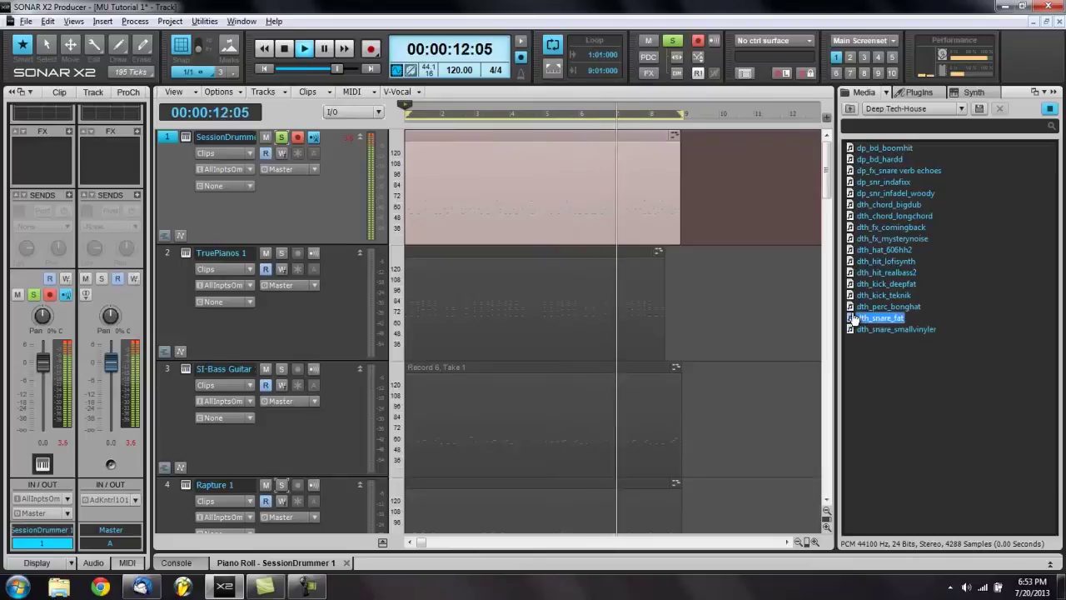
{"action": "key", "text": "Down"}
{"action": "left_click", "coordinate": [853, 319]}
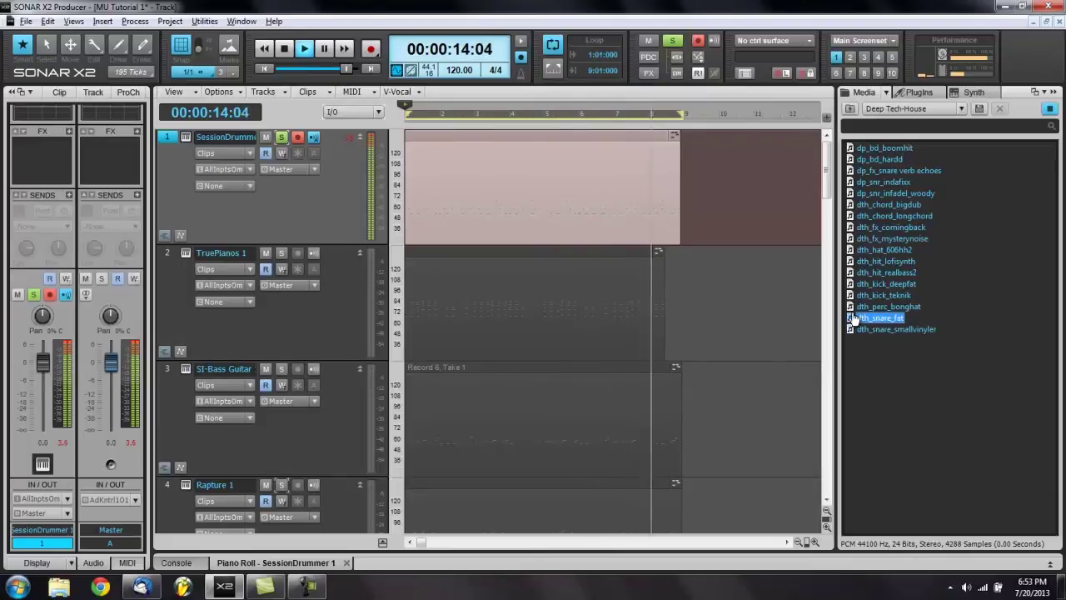
{"action": "key", "text": "Down"}
{"action": "left_click", "coordinate": [852, 319]}
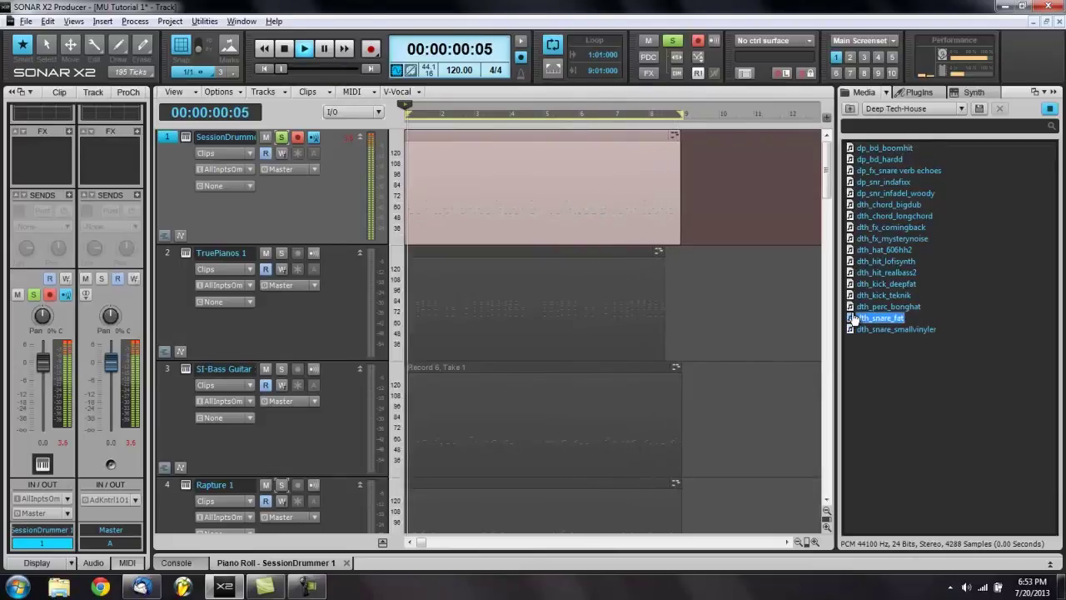
- Compare dth_snare_smallvinyler, dth_perc_bonghat and dth_snare_fat against the playing soloed drum track
{"action": "key", "text": "Down"}
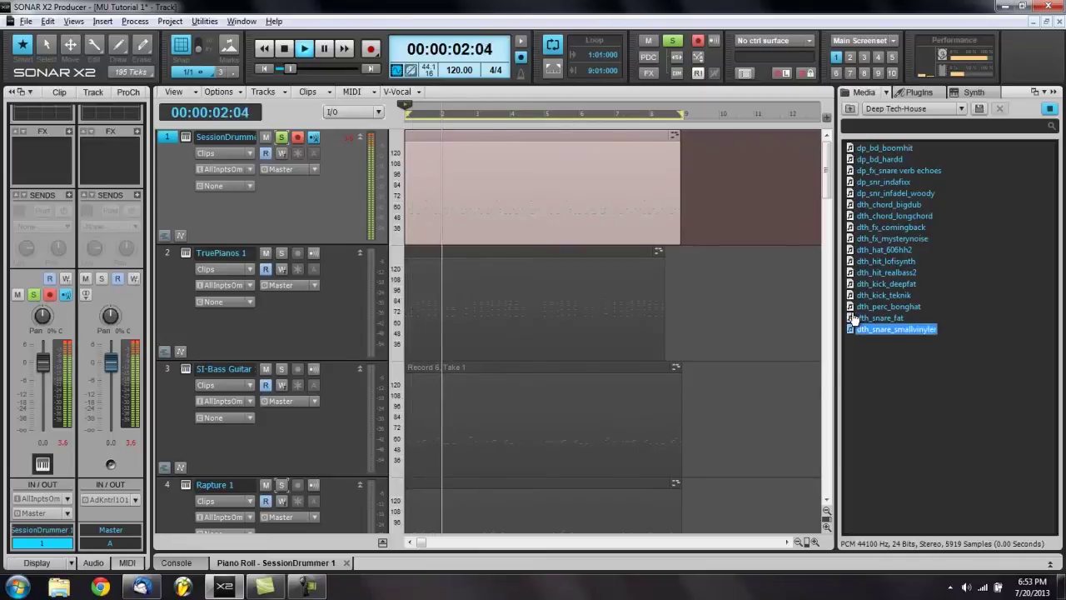
{"action": "left_click", "coordinate": [852, 319]}
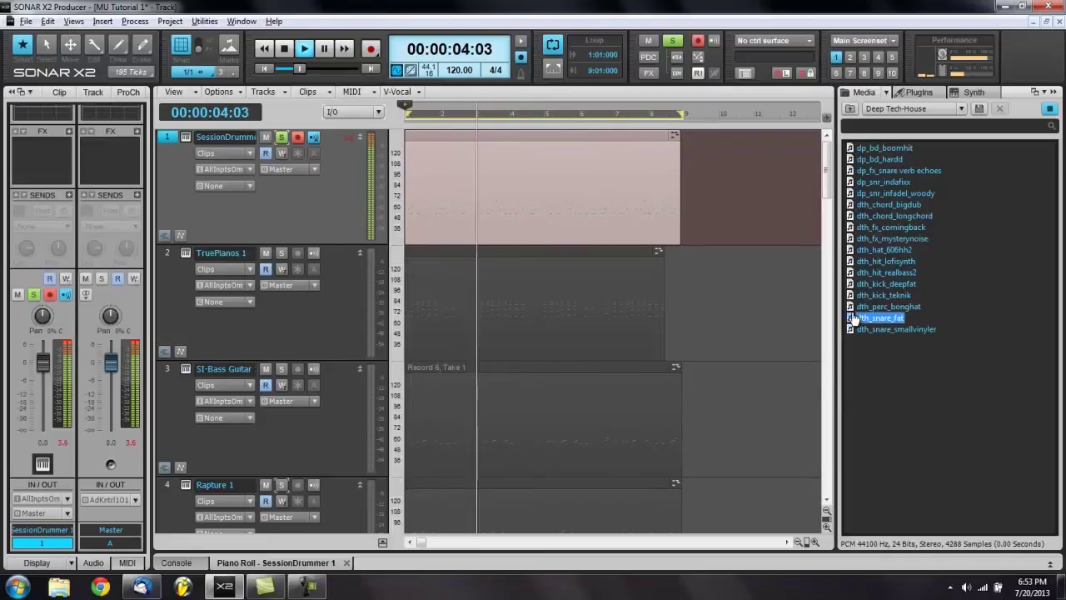
{"action": "key", "text": "Up"}
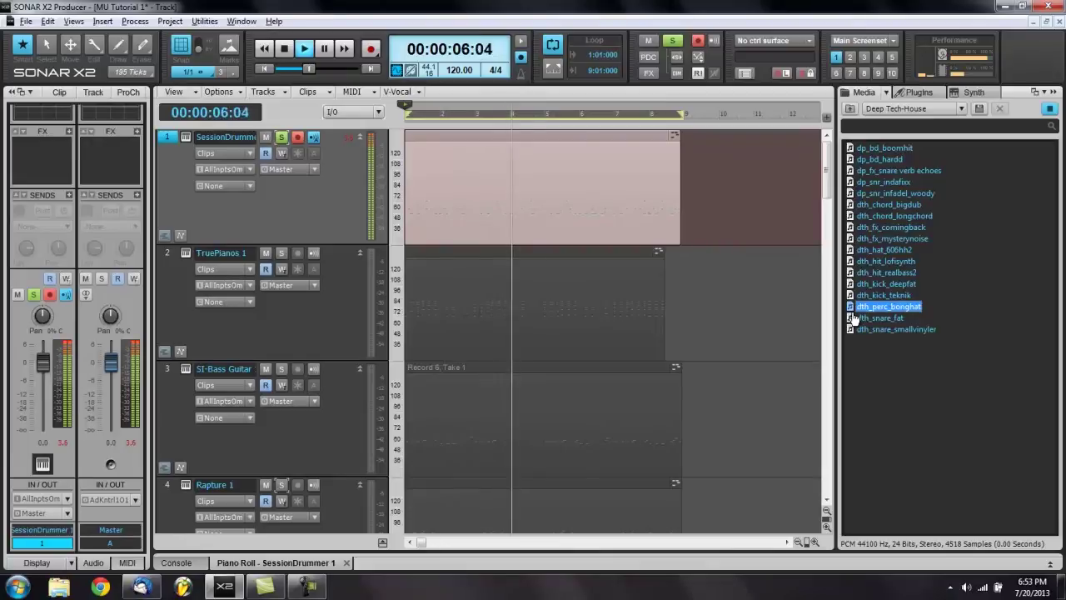
{"action": "left_click", "coordinate": [852, 319]}
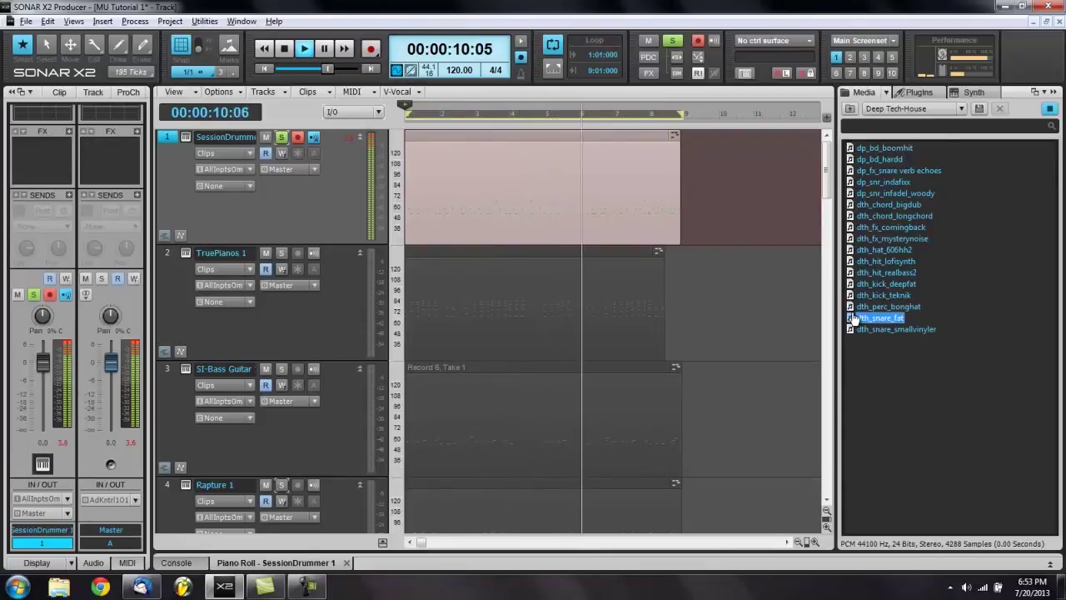
{"action": "key", "text": "Down"}
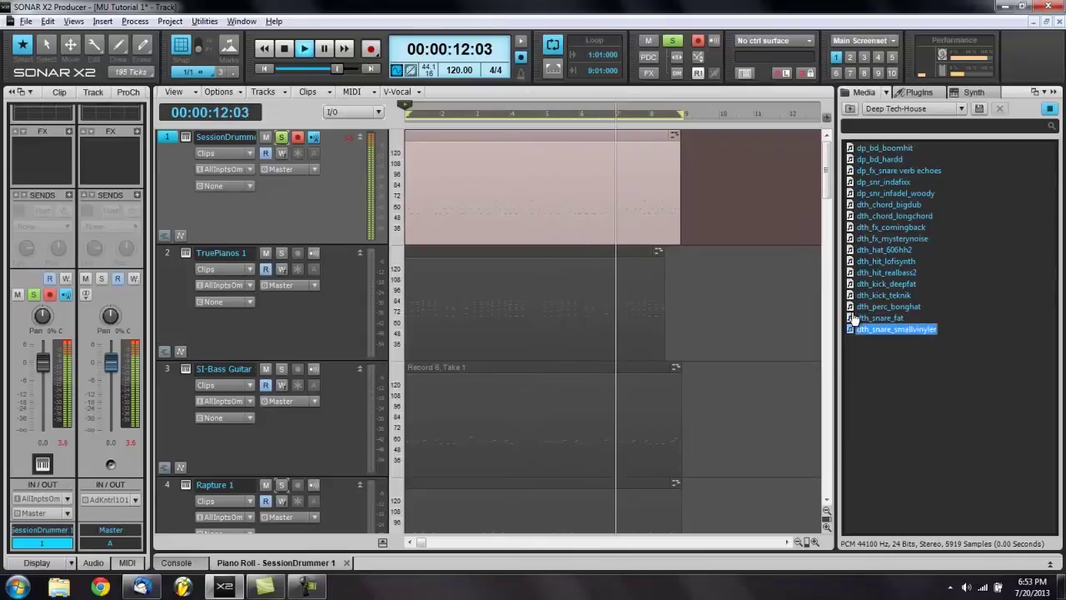
{"action": "left_click", "coordinate": [853, 319]}
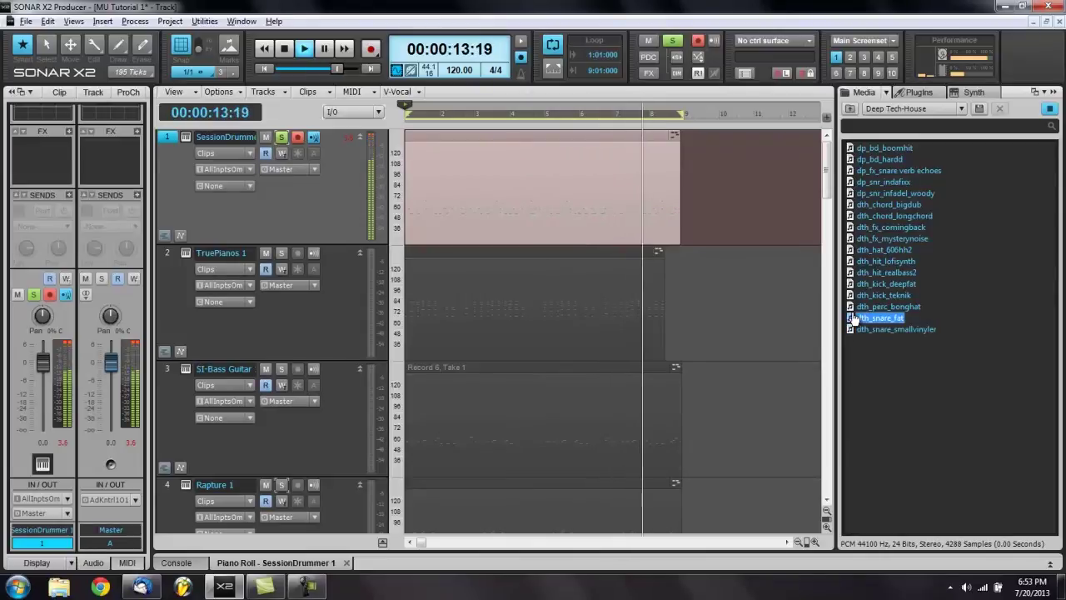
- Audition dp_snr_indafixx, dp_snr_infadel_woody and dth_chord_bigdub over the beat, stop playback, and replay dp_snr_infadel_woody alone
{"action": "left_click", "coordinate": [883, 182]}
{"action": "left_click", "coordinate": [874, 194]}
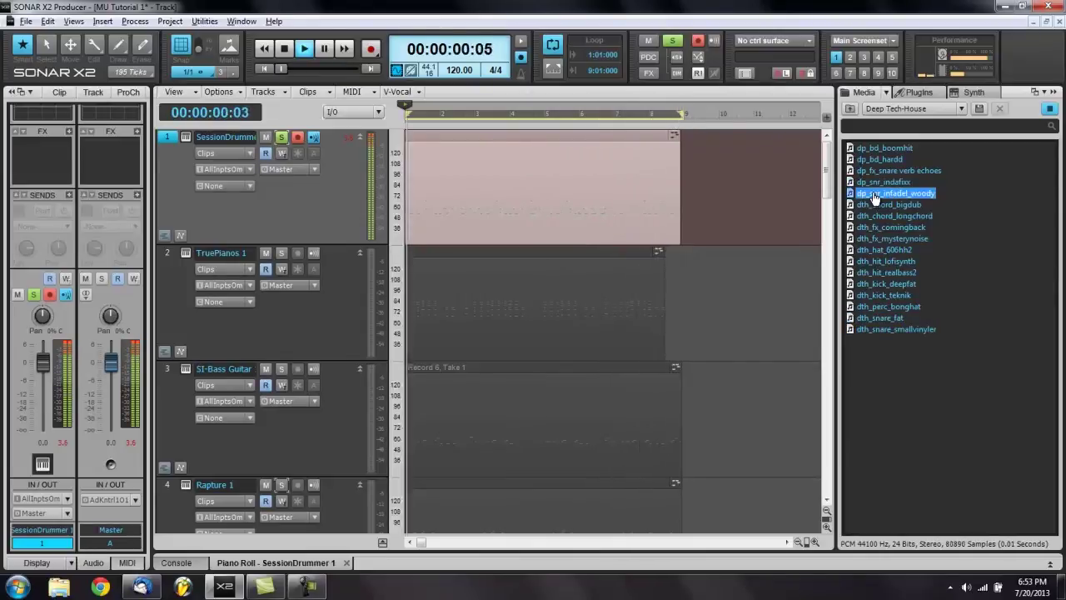
{"action": "left_click", "coordinate": [863, 206]}
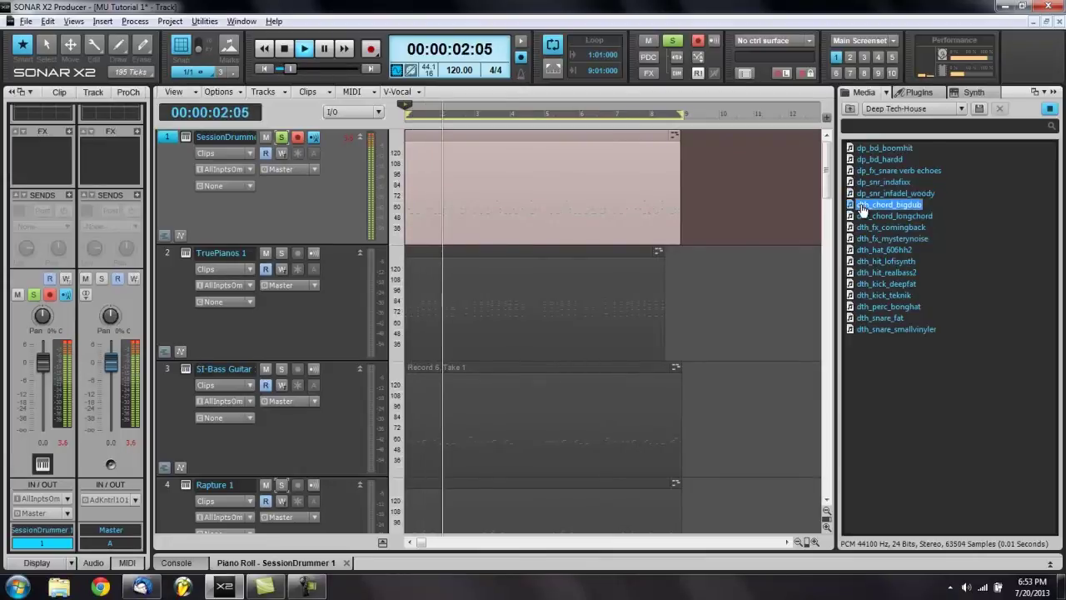
{"action": "left_click", "coordinate": [864, 198]}
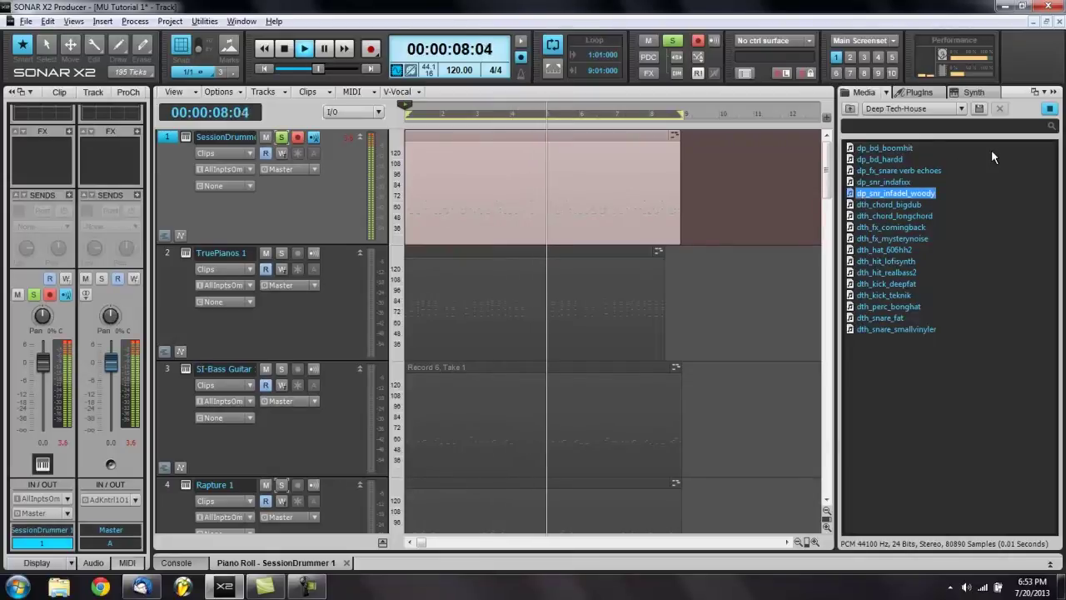
{"action": "key", "text": "space"}
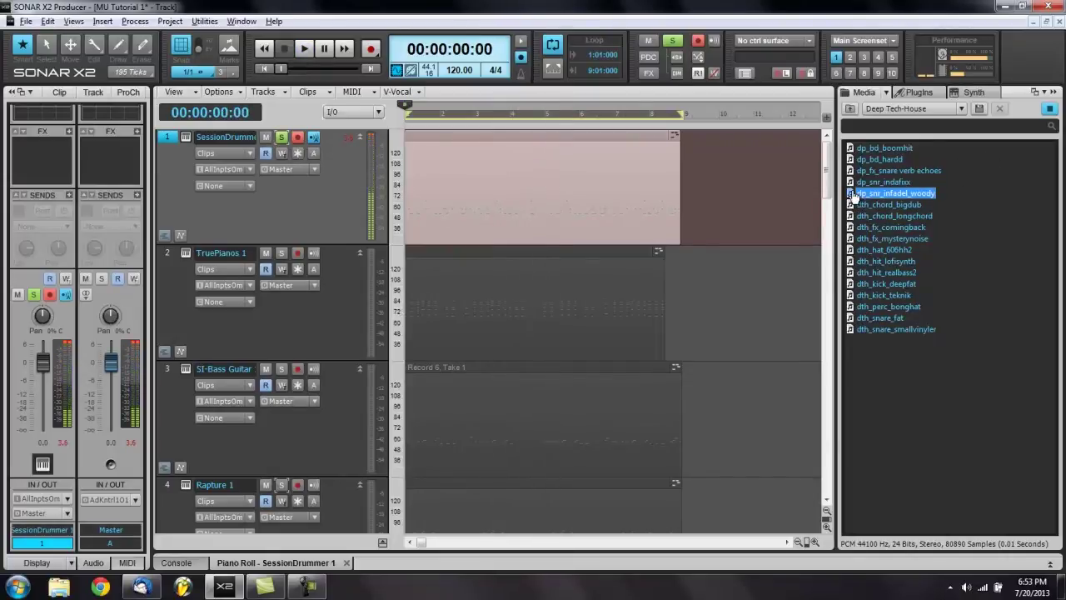
{"action": "left_click", "coordinate": [853, 205]}
{"action": "left_click", "coordinate": [853, 194]}
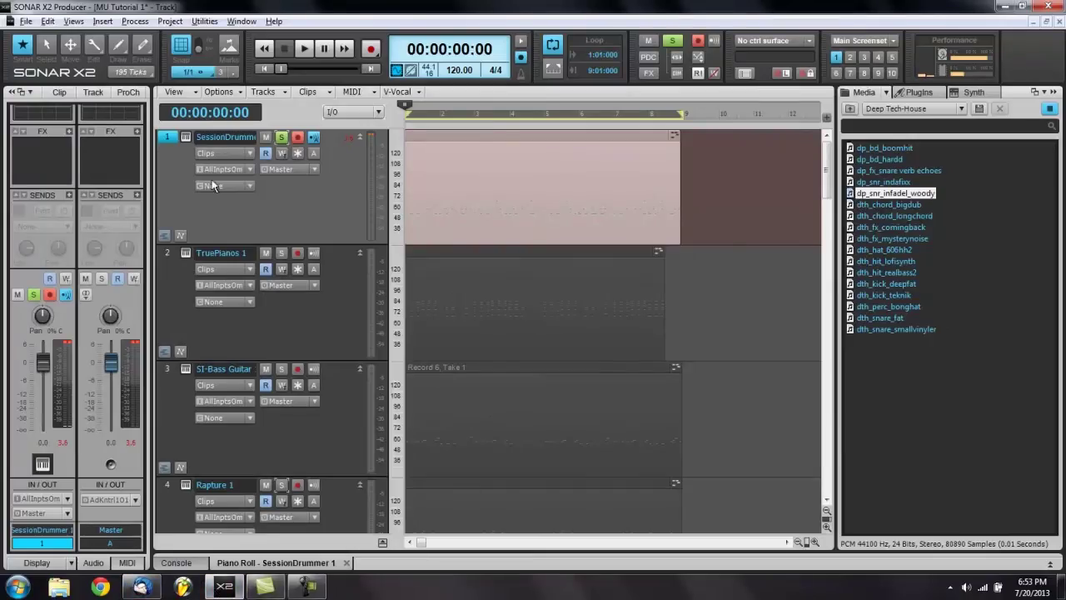
- Open the SessionDrummer instrument, load the dp_snr_infadel_woody sample onto pad 5, and test the pad
{"action": "left_click", "coordinate": [187, 137]}
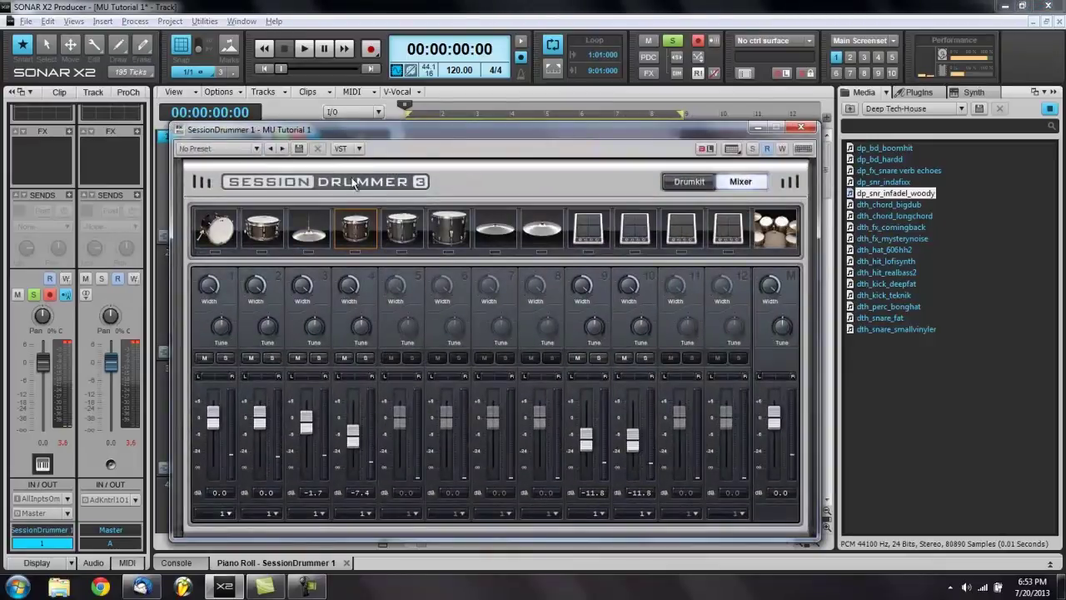
{"action": "left_click", "coordinate": [315, 236]}
{"action": "left_click", "coordinate": [358, 236]}
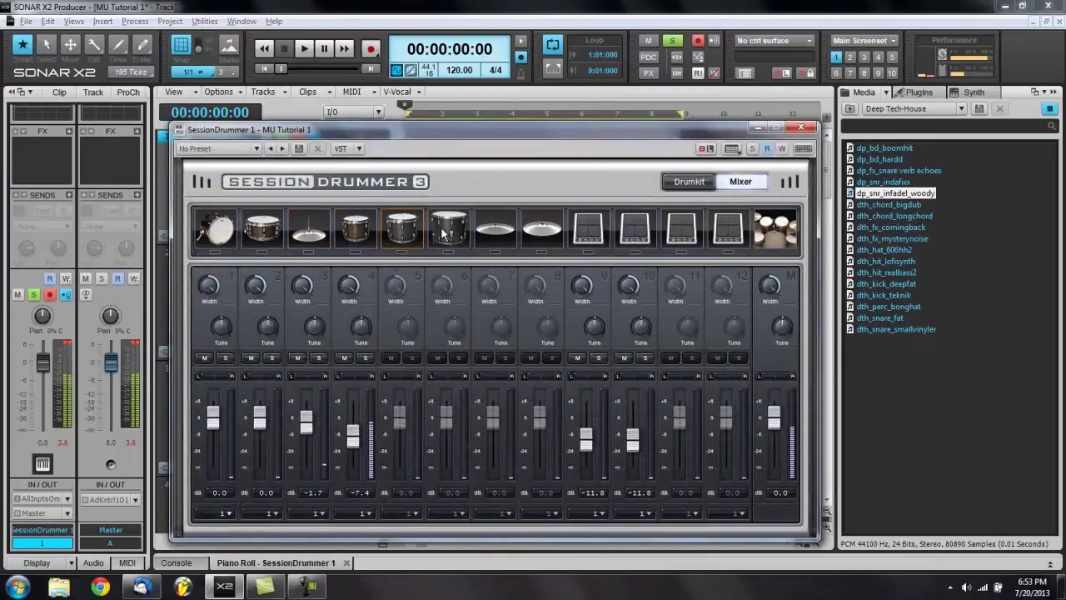
{"action": "left_click_drag", "start_coordinate": [571, 137], "coordinate": [583, 207]}
{"action": "left_click_drag", "start_coordinate": [852, 194], "coordinate": [415, 306]}
{"action": "left_click", "coordinate": [415, 306]}
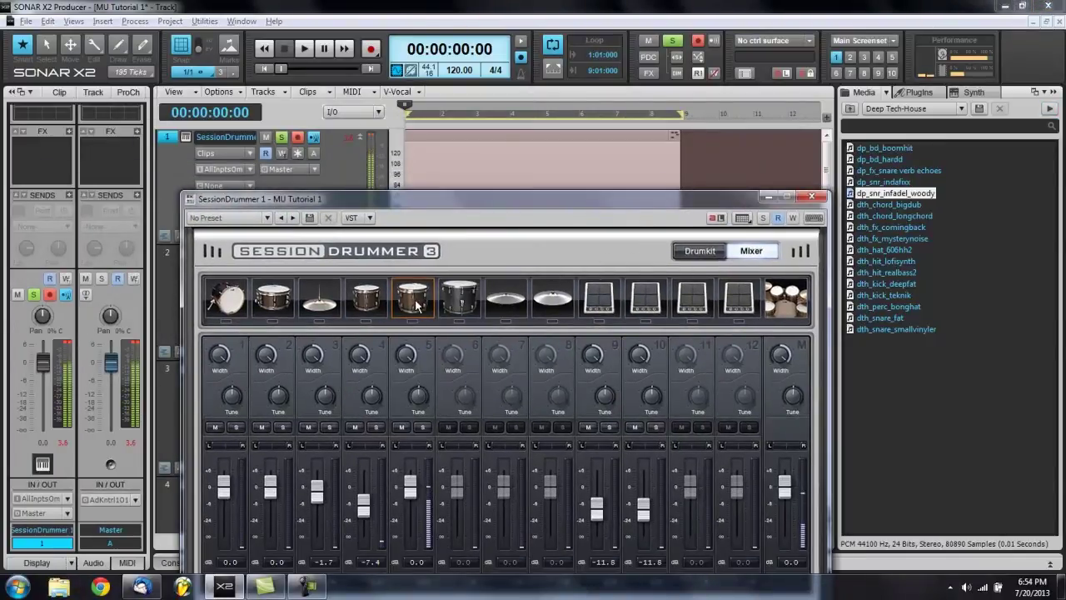
- Lower SessionDrummer's pad 5 level to -6.7 dB and try the pad with and without the beat playing
{"action": "left_click_drag", "start_coordinate": [413, 488], "coordinate": [410, 501]}
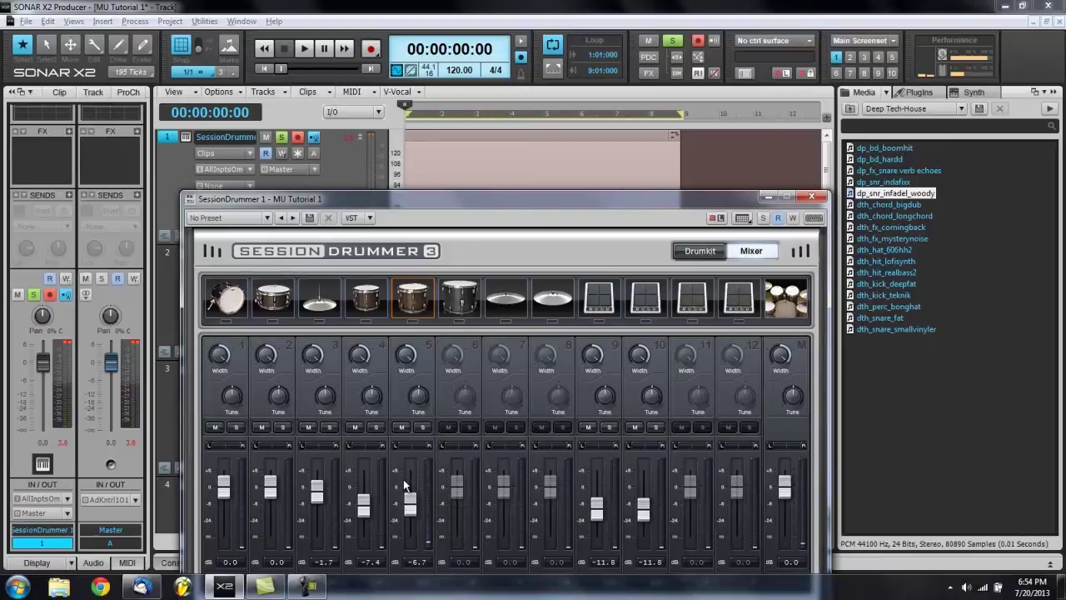
{"action": "key", "text": "space"}
{"action": "key", "text": "space"}
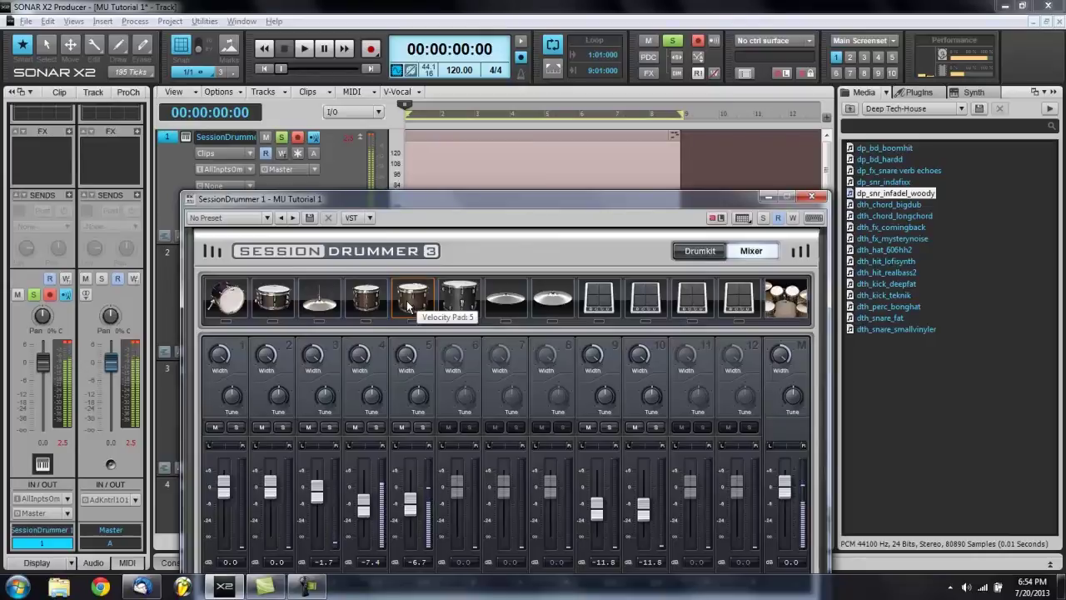
{"action": "key", "text": "space"}
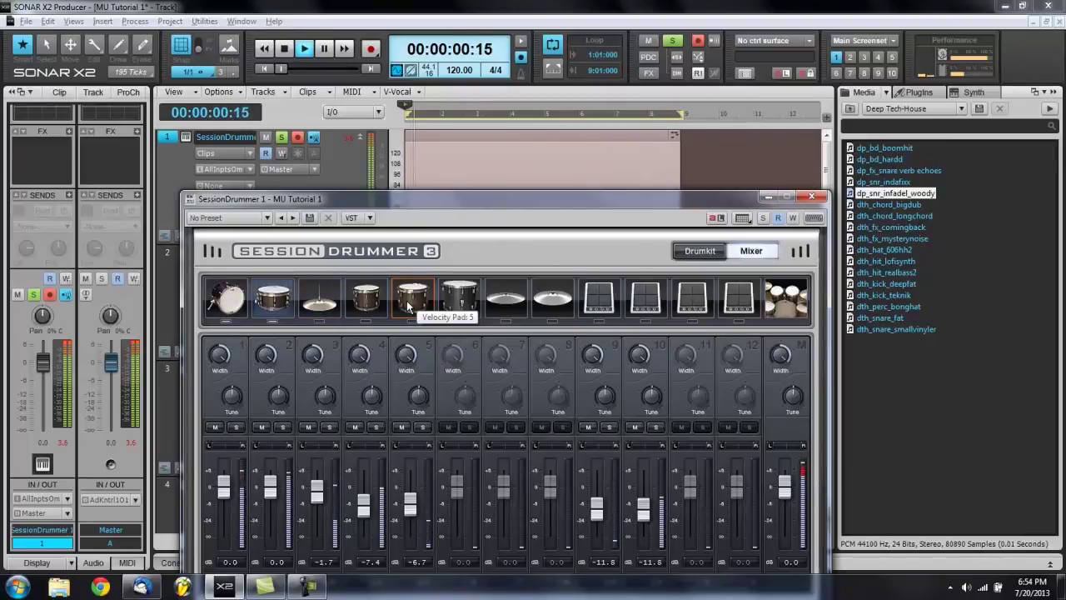
{"action": "key", "text": "space"}
{"action": "left_click", "coordinate": [408, 307]}
{"action": "left_click", "coordinate": [408, 307]}
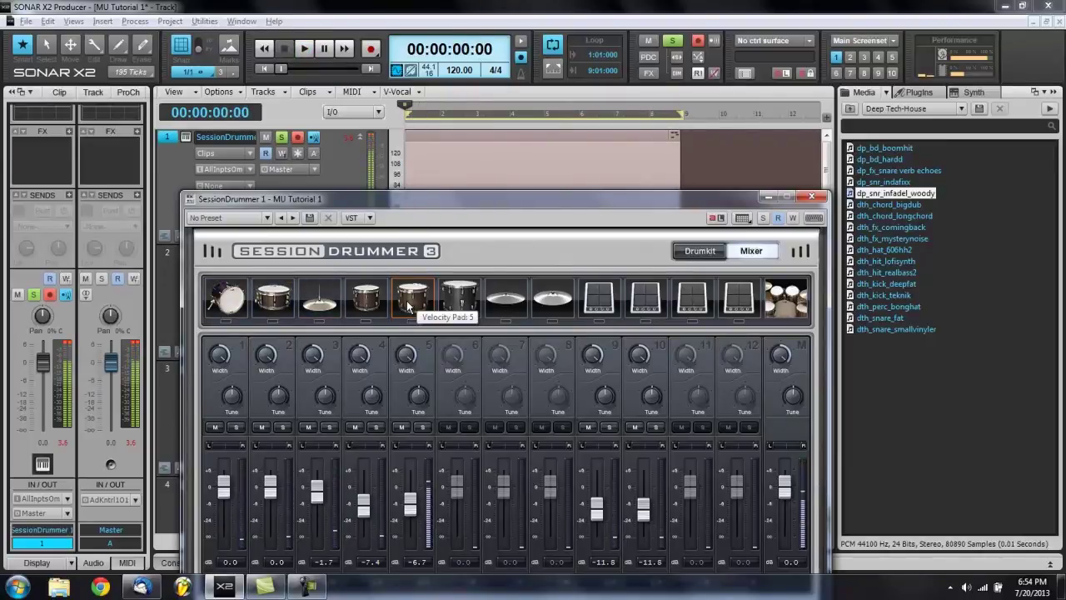
- Play the beat briefly to rehearse, and record a new take of the pad 5 sound on the SessionDrummer track
{"action": "key", "text": "space"}
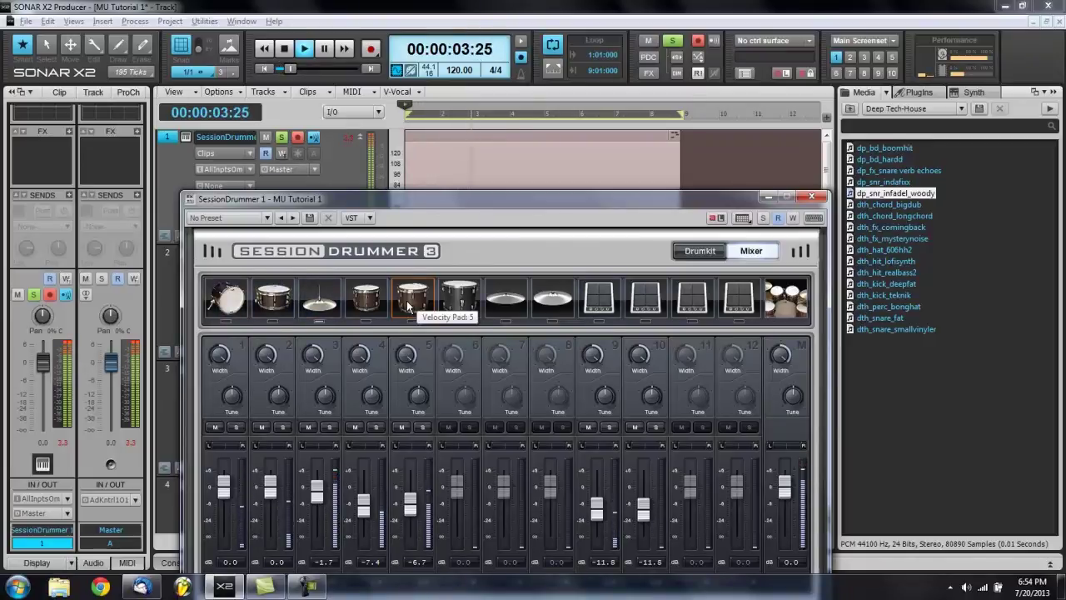
{"action": "key", "text": "space"}
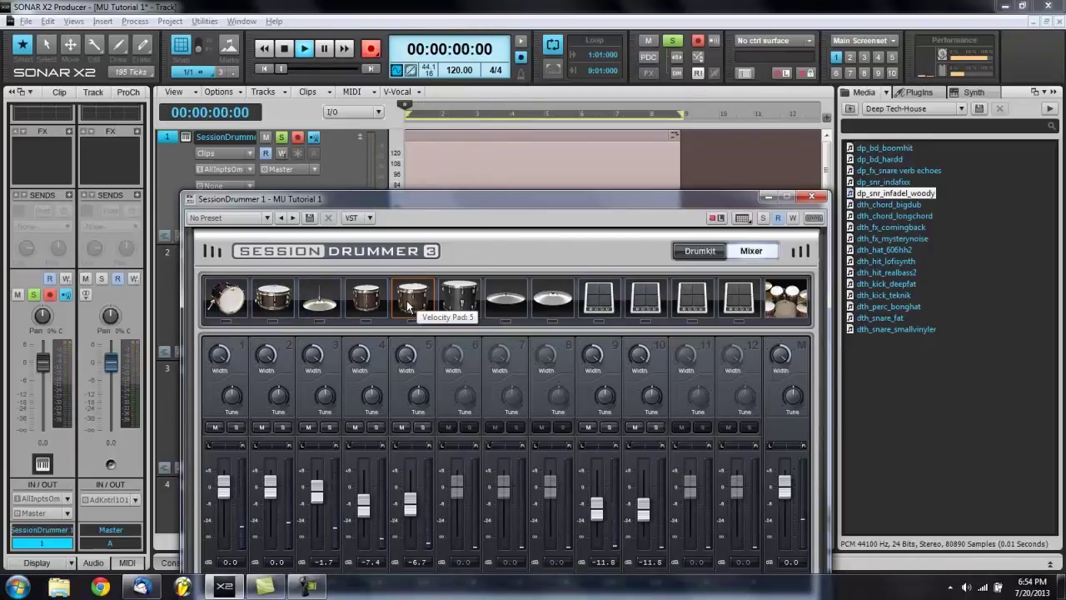
{"action": "key", "text": "space"}
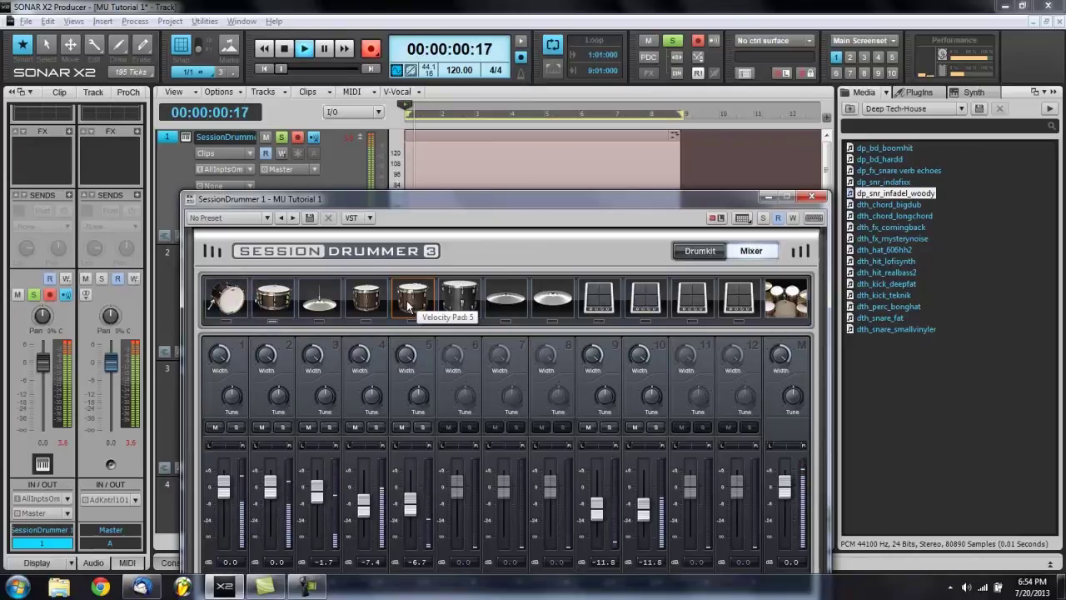
{"action": "key", "text": "space"}
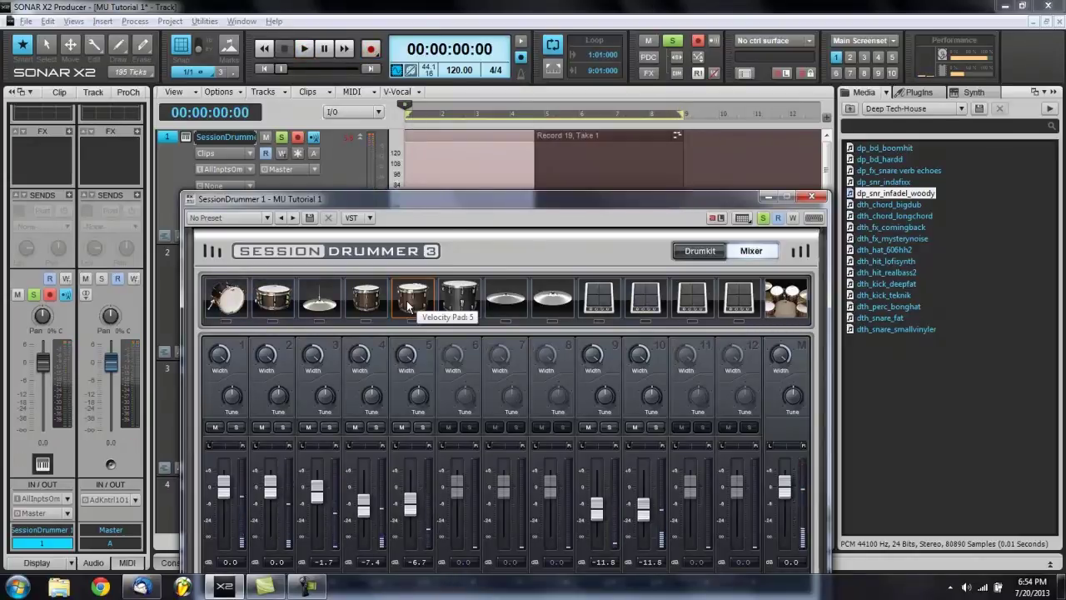
- Close the SessionDrummer window, quantize the track's clips, and bounce them into a single clip
{"action": "left_click", "coordinate": [811, 198]}
{"action": "right_click", "coordinate": [460, 165]}
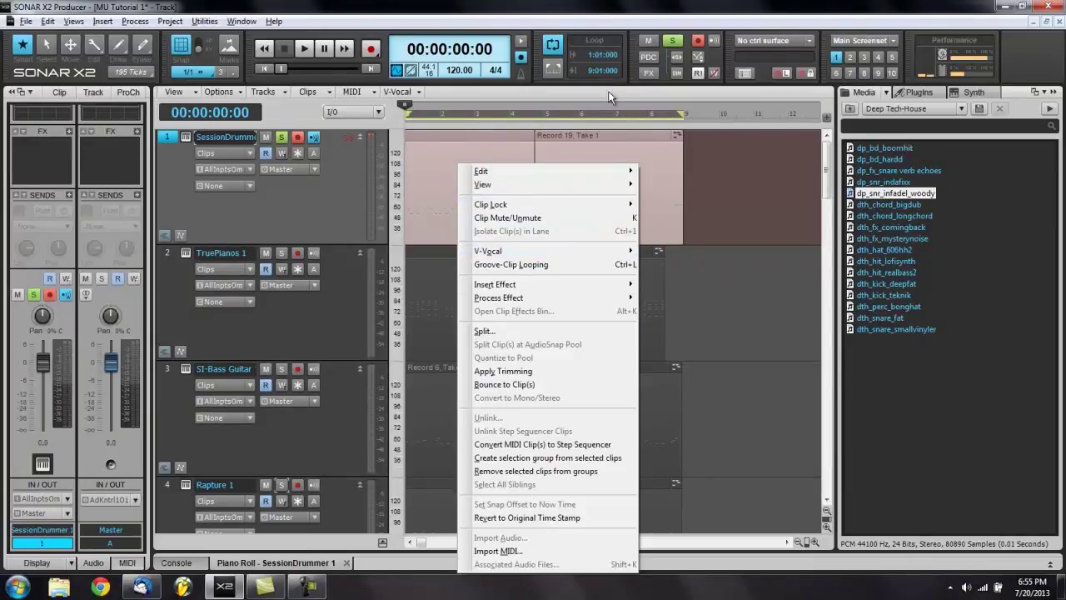
{"action": "left_click", "coordinate": [556, 5]}
{"action": "key", "text": "q"}
{"action": "key", "text": "Return"}
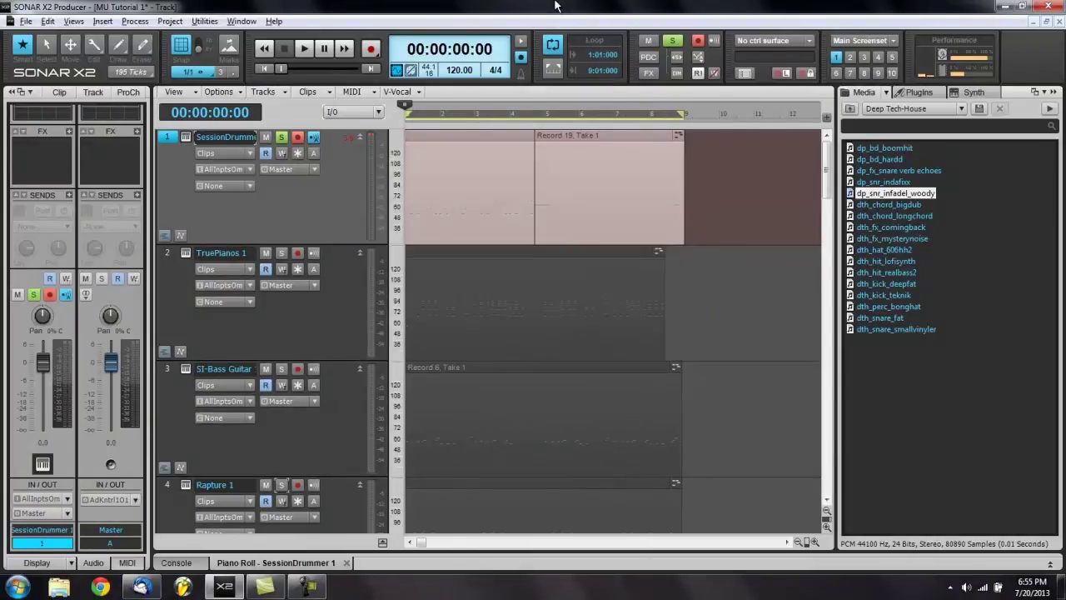
{"action": "right_click", "coordinate": [463, 210]}
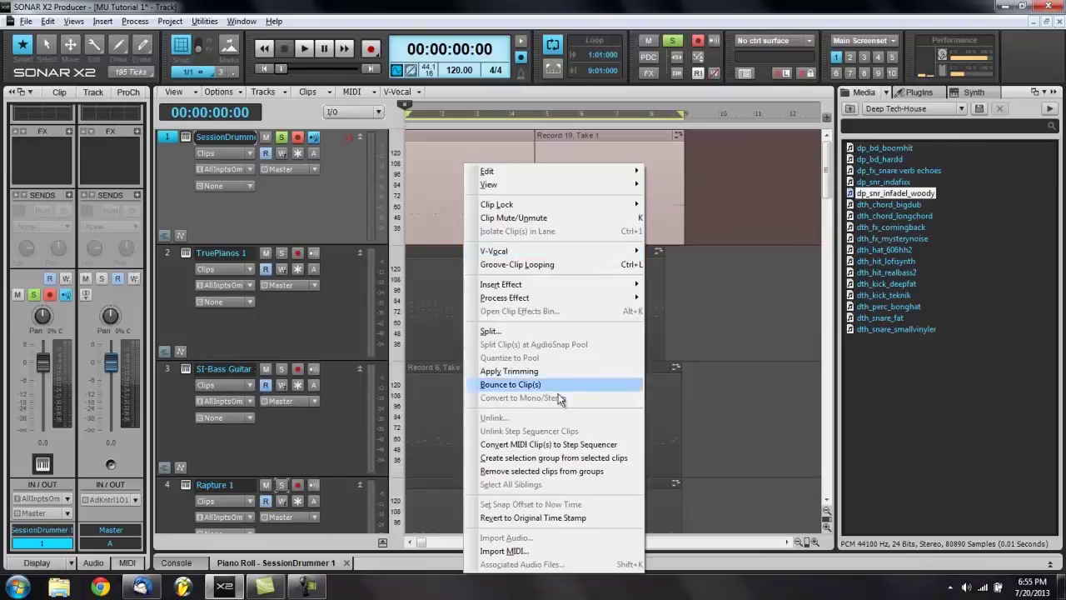
{"action": "left_click", "coordinate": [516, 384]}
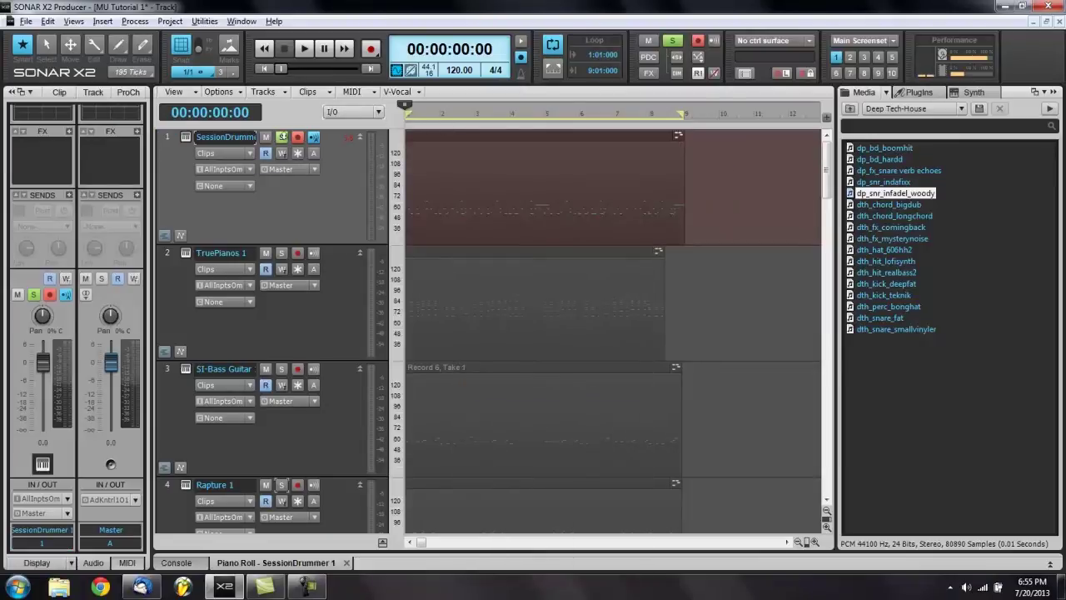
{"action": "left_click", "coordinate": [185, 138]}
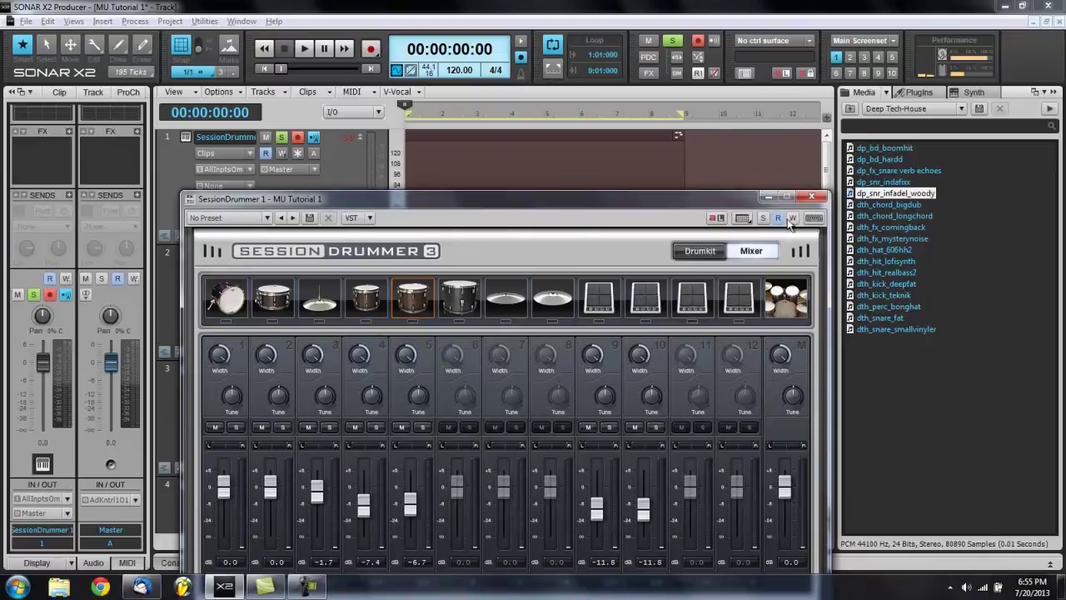
{"action": "left_click", "coordinate": [812, 197]}
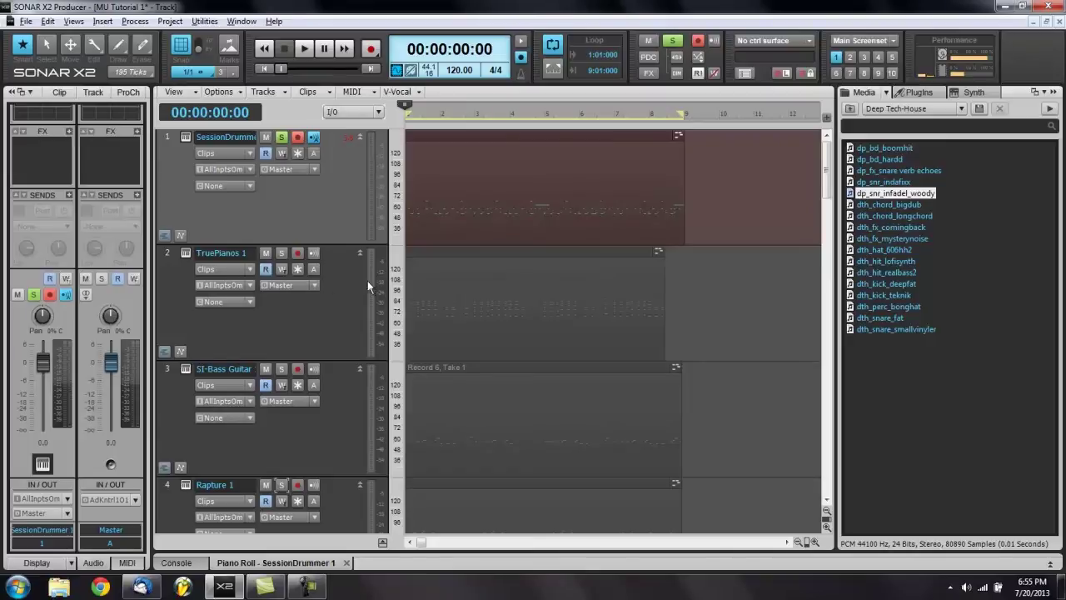
- Make TruePianos 1 the active track, and turn off solo and record arming on the SessionDrummer track
{"action": "left_click", "coordinate": [252, 347]}
{"action": "scroll", "coordinate": [251, 347], "scroll_direction": "down", "scroll_amount": 1}
{"action": "scroll", "coordinate": [251, 347], "scroll_direction": "up", "scroll_amount": 1}
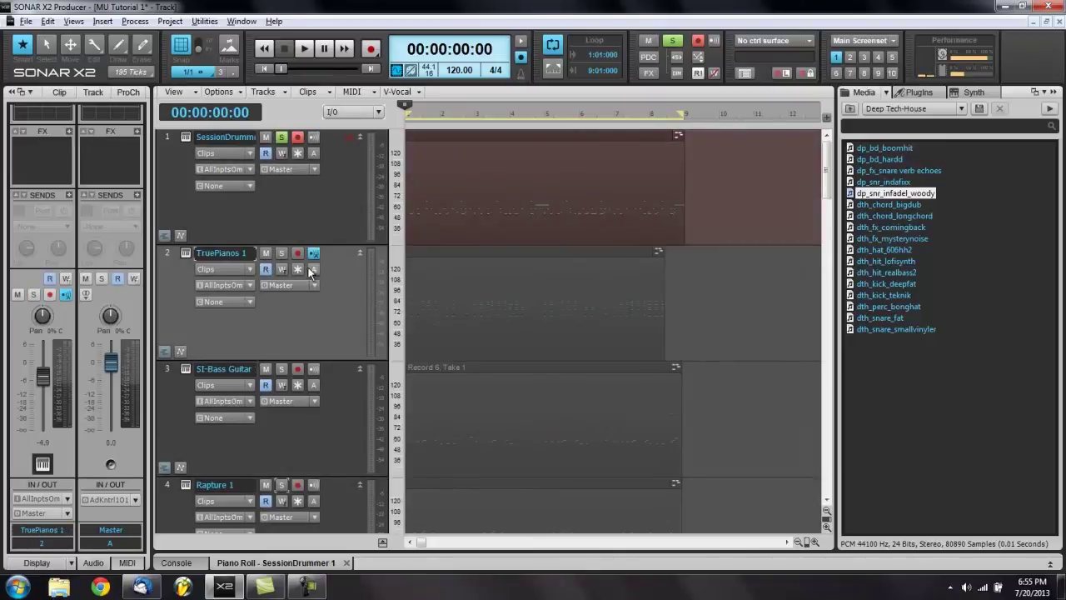
{"action": "left_click", "coordinate": [280, 137]}
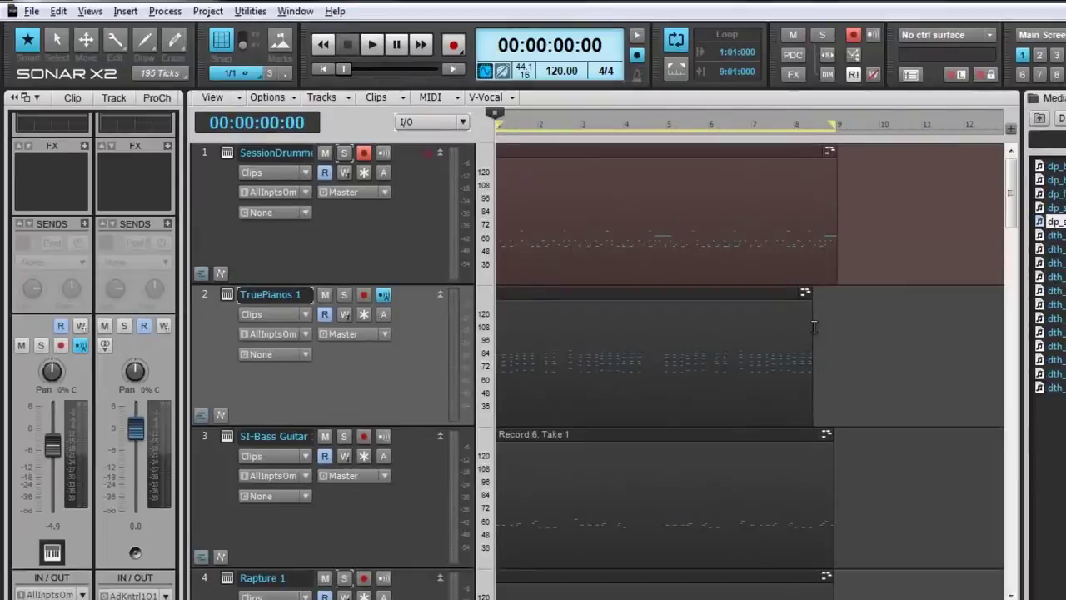
{"action": "left_click", "coordinate": [684, 279]}
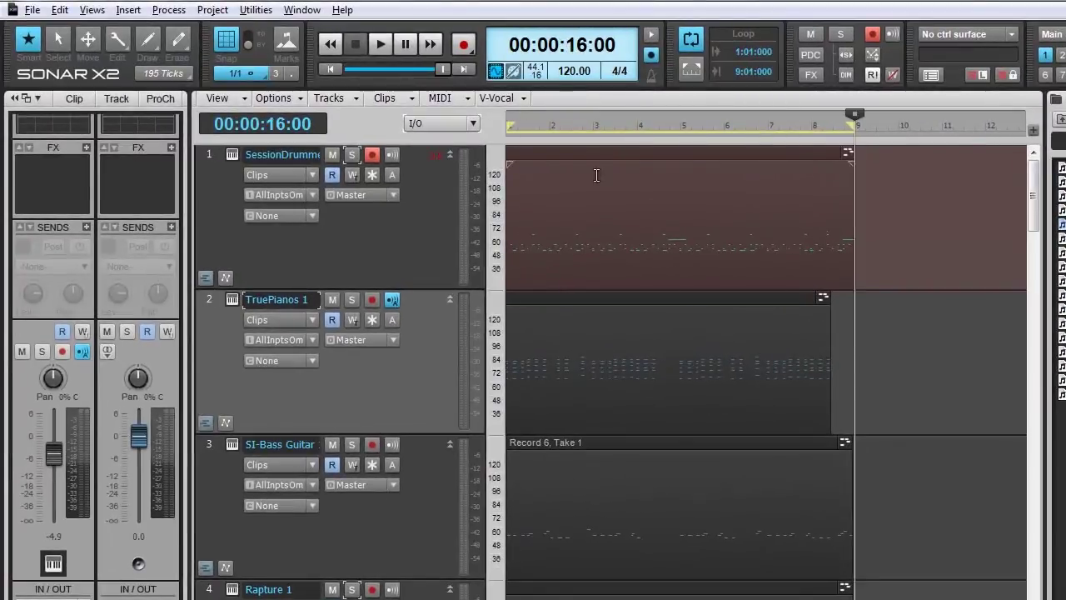
{"action": "left_click", "coordinate": [372, 155]}
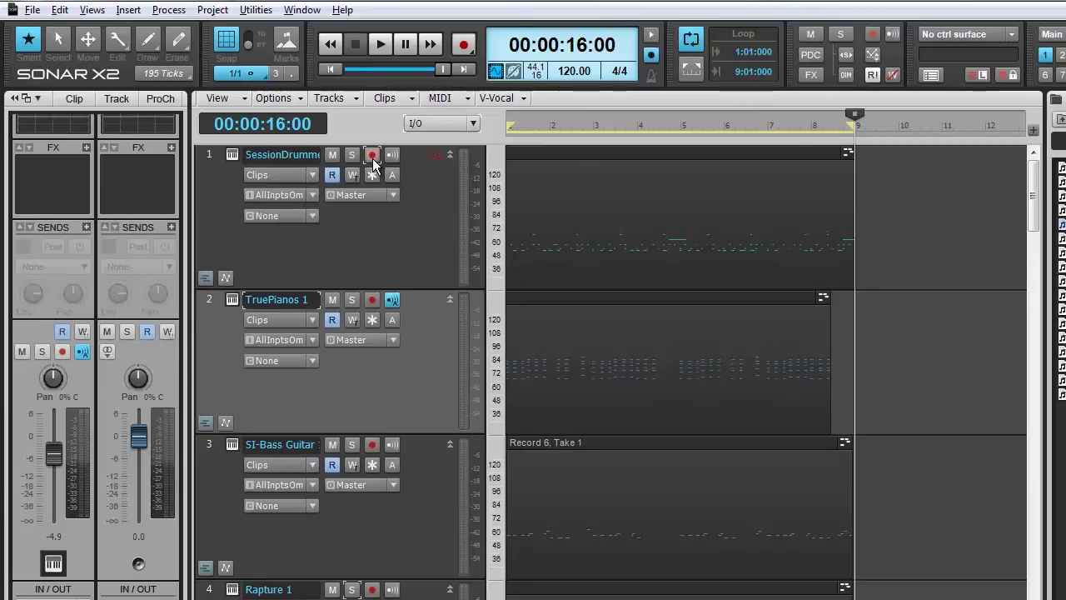
- Rewind to the project start, play the full arrangement with all tracks, and stop playback
{"action": "key", "text": "w"}
{"action": "key", "text": "space"}
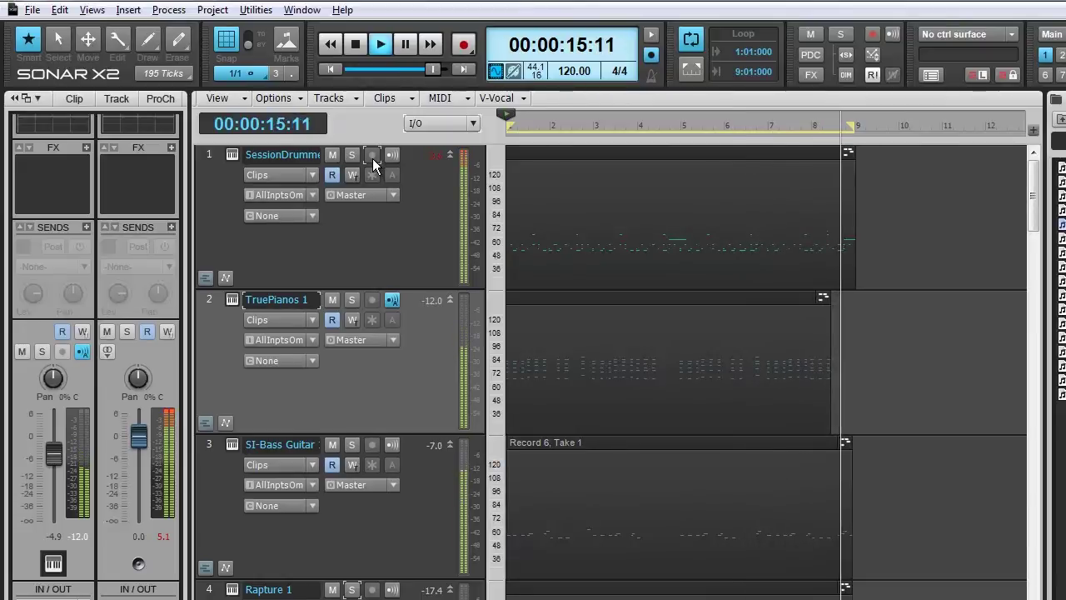
{"action": "left_click", "coordinate": [372, 155], "text": "ctrl"}
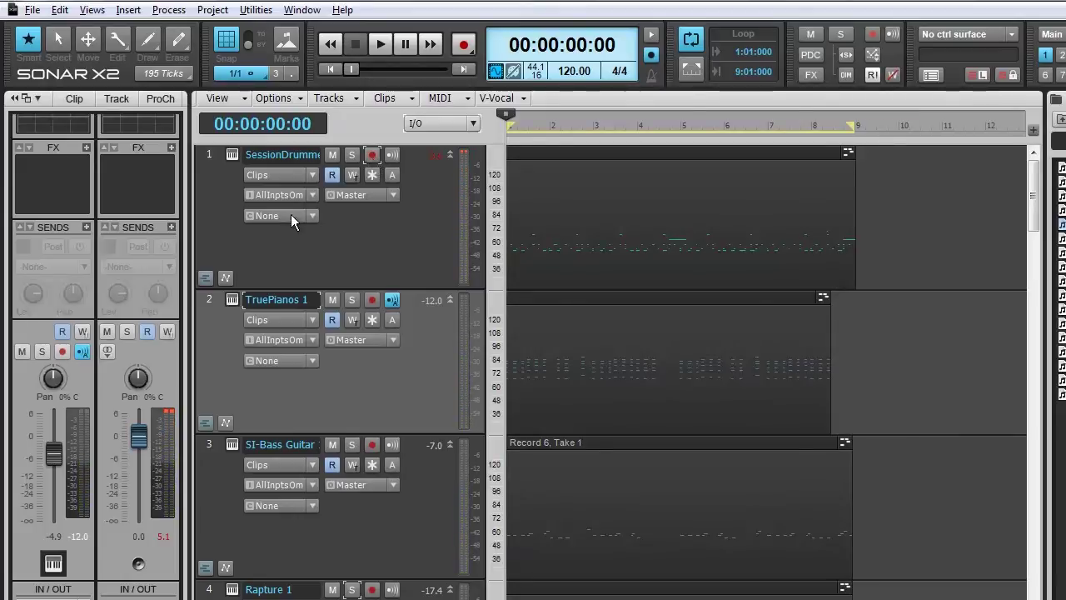
{"action": "left_click", "coordinate": [33, 12]}
{"action": "mouse_move", "coordinate": [104, 159]}
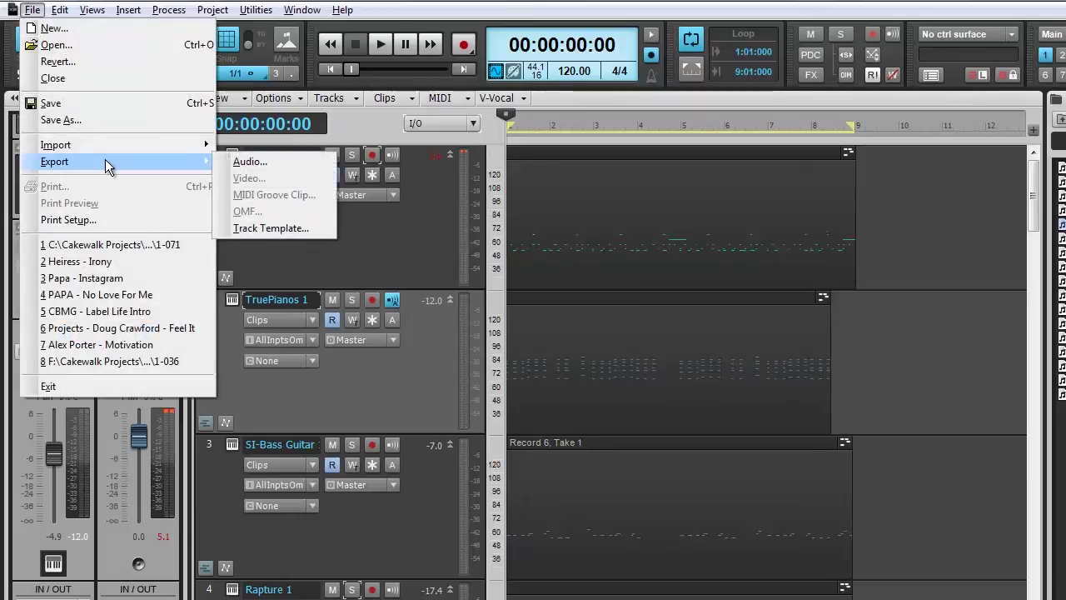
{"action": "left_click", "coordinate": [243, 158]}
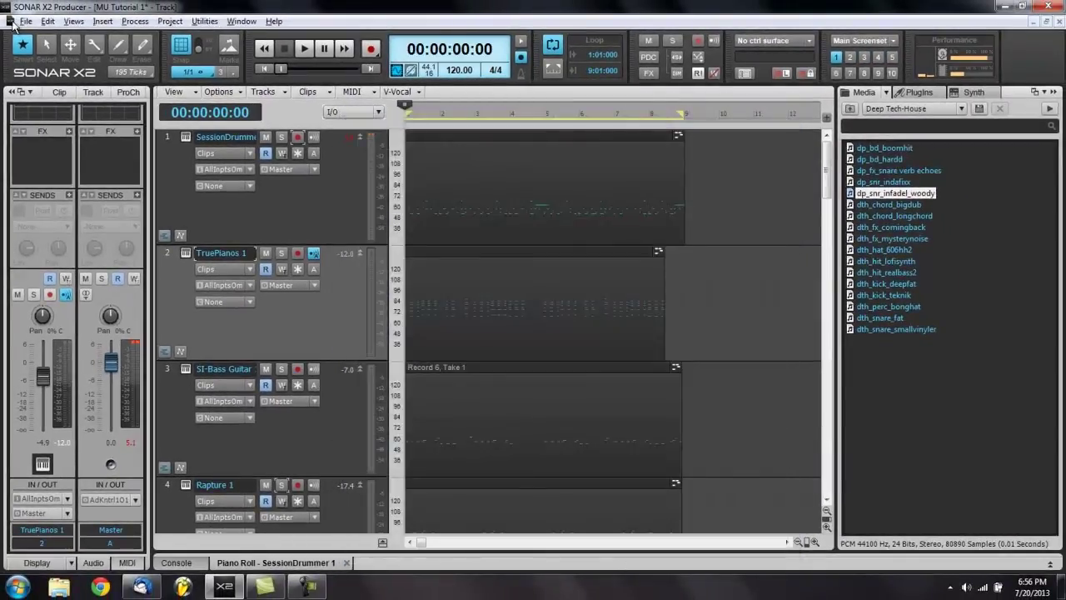
- Start an audio export of the project and choose the Mixer University folder in the Videos library as its destination
{"action": "left_click", "coordinate": [26, 21]}
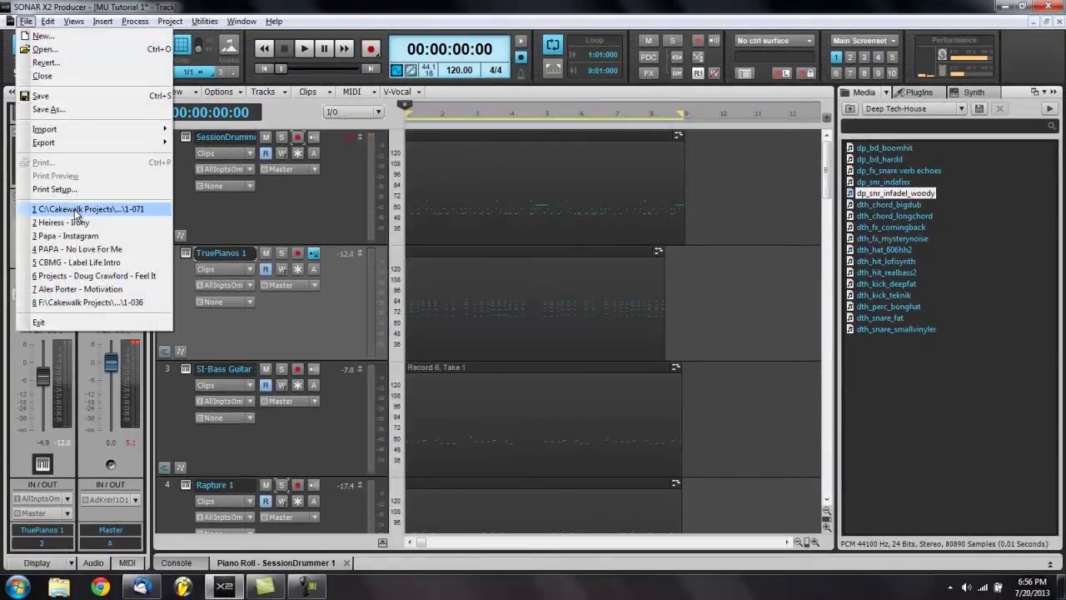
{"action": "mouse_move", "coordinate": [72, 146]}
{"action": "left_click", "coordinate": [199, 144]}
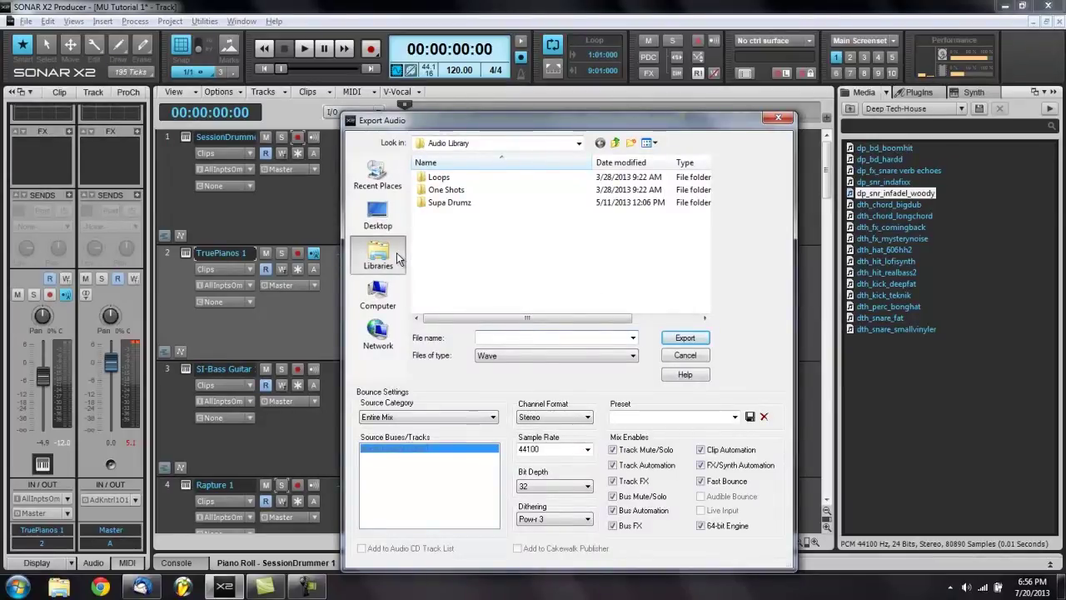
{"action": "left_click", "coordinate": [398, 260]}
{"action": "double_click", "coordinate": [590, 212]}
{"action": "scroll", "coordinate": [481, 238], "scroll_direction": "down", "scroll_amount": 5}
{"action": "double_click", "coordinate": [586, 200]}
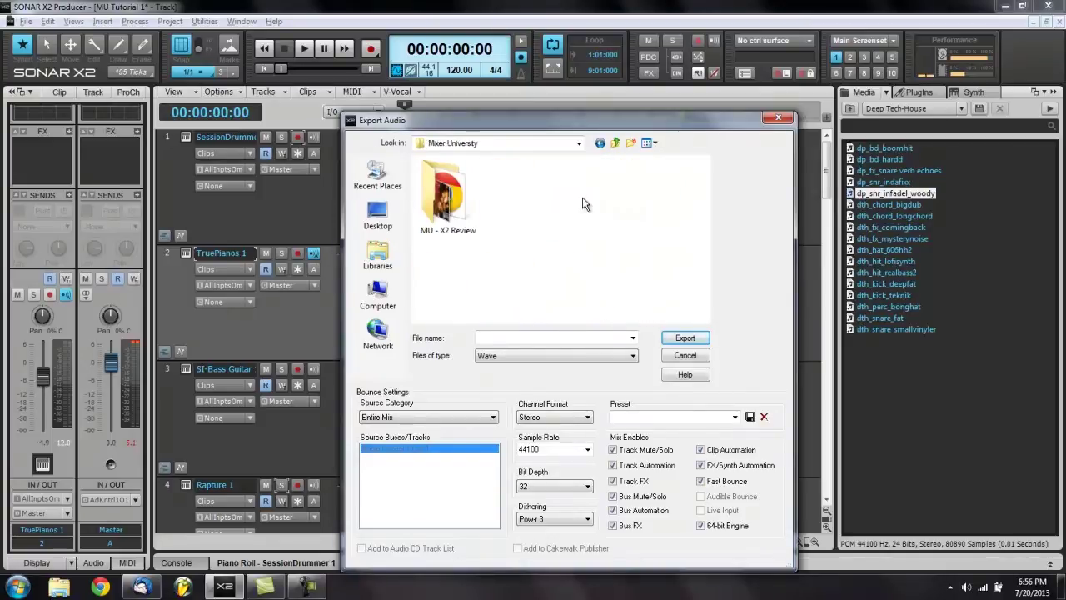
- Name the export "first bounce" and export the entire mix as a stereo Wave file
{"action": "left_click", "coordinate": [528, 336]}
{"action": "type", "text": "first bounce"}
{"action": "key", "text": "Return"}
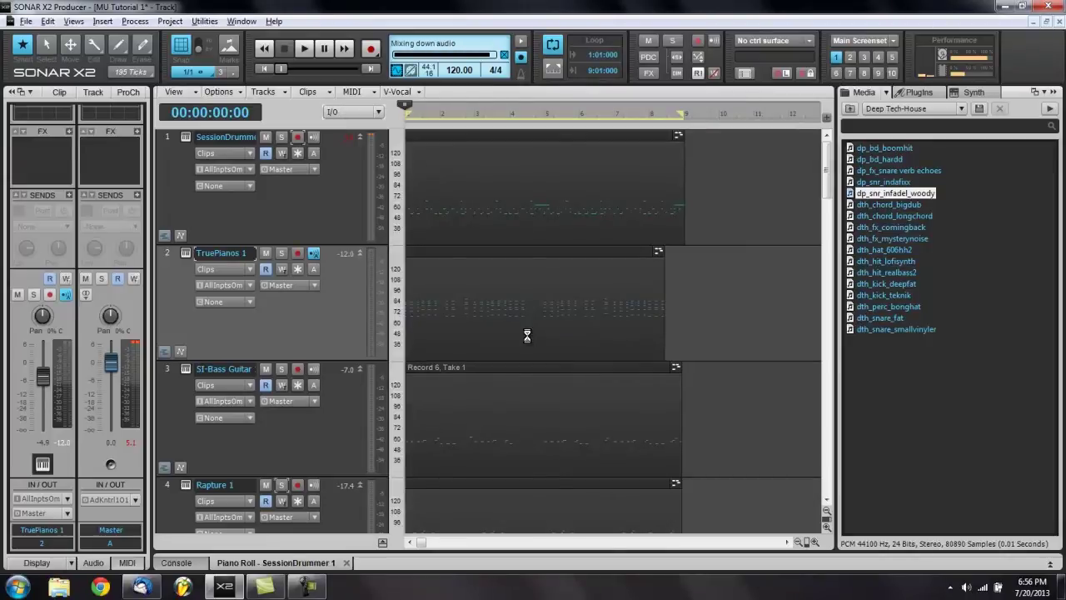
- Close SONAR X2 without saving the project changes, and close the empty Camtasia Studio window
{"action": "left_click", "coordinate": [1046, 7]}
{"action": "key", "text": "n"}
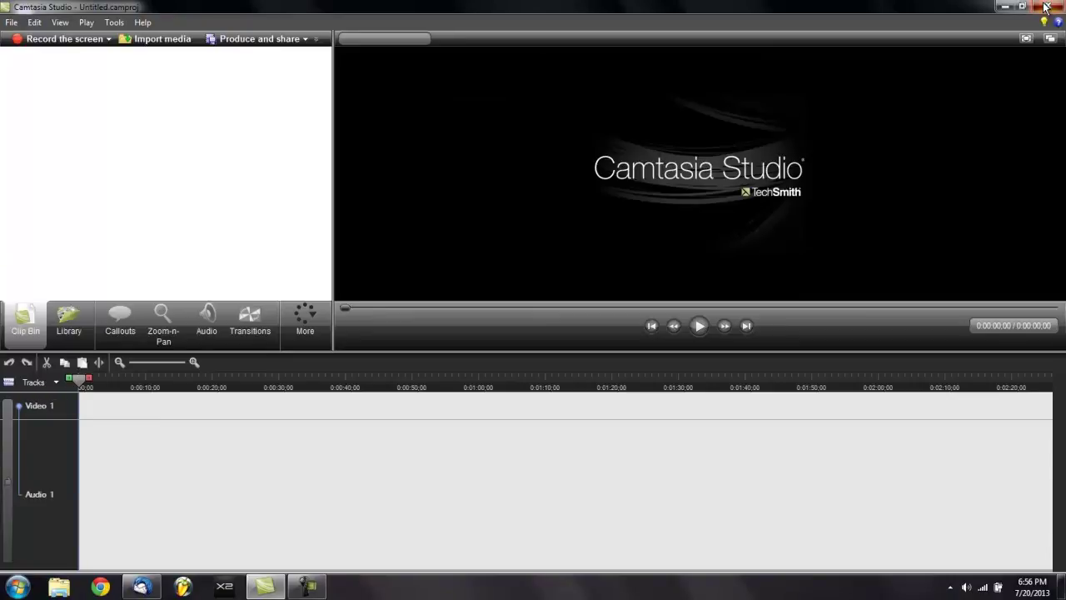
{"action": "left_click", "coordinate": [1046, 7]}
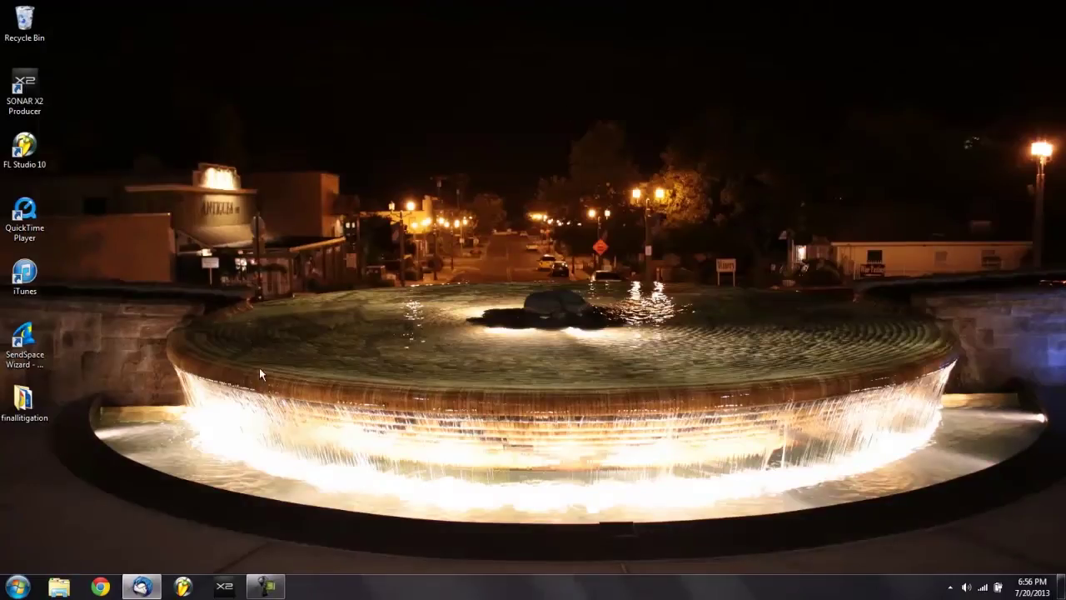
{"action": "left_click", "coordinate": [267, 587]}
{"action": "left_click", "coordinate": [268, 589]}
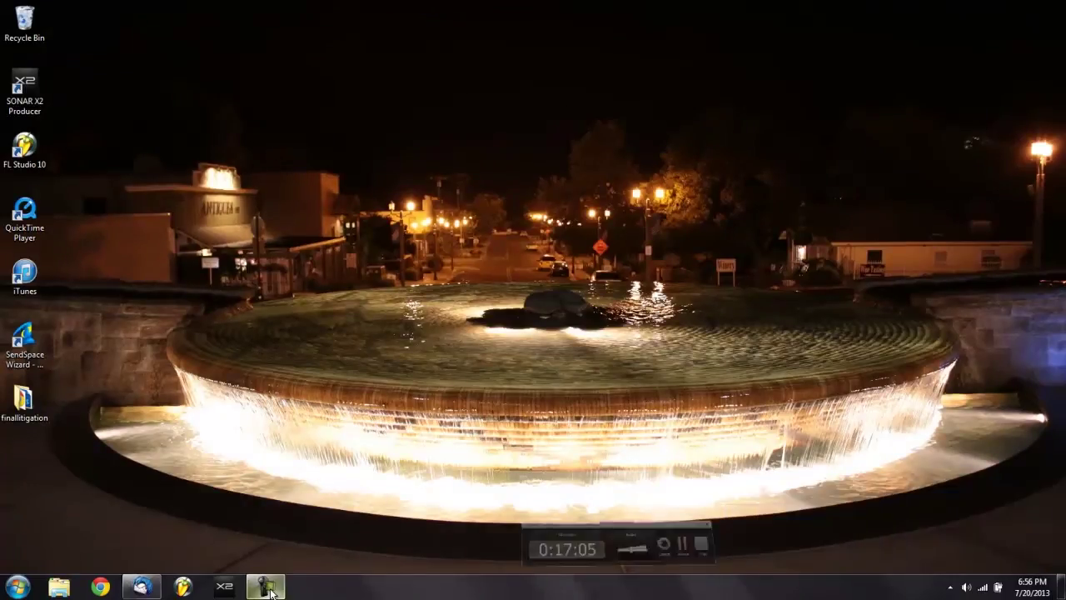
{"action": "left_click", "coordinate": [268, 589]}
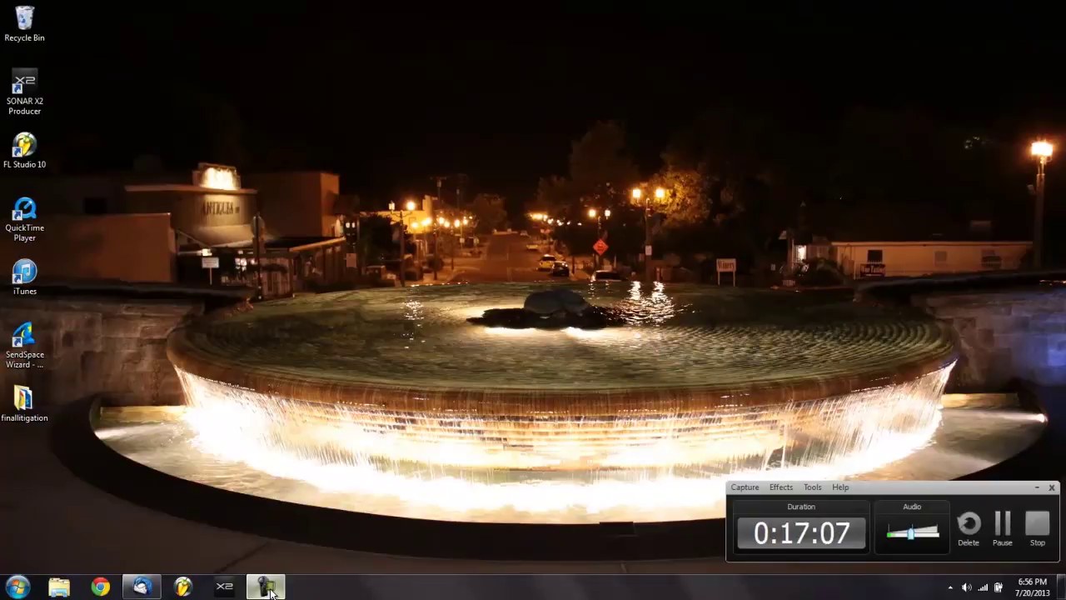
{"action": "left_click", "coordinate": [271, 593]}
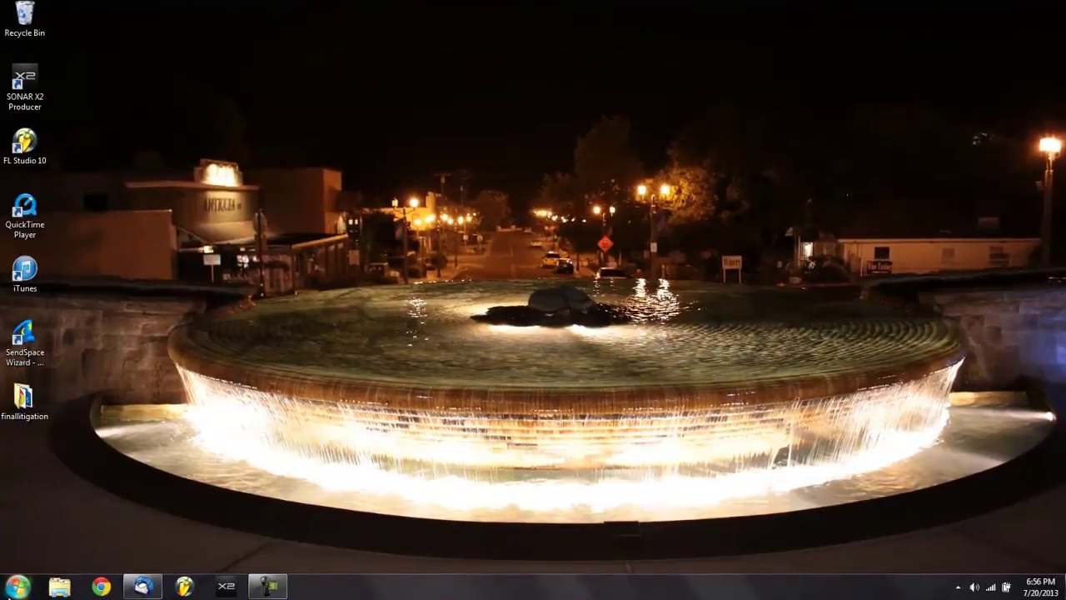
- Switch to Windows Explorer and open the Mixer University folder in the Videos library
{"action": "left_click", "coordinate": [17, 587]}
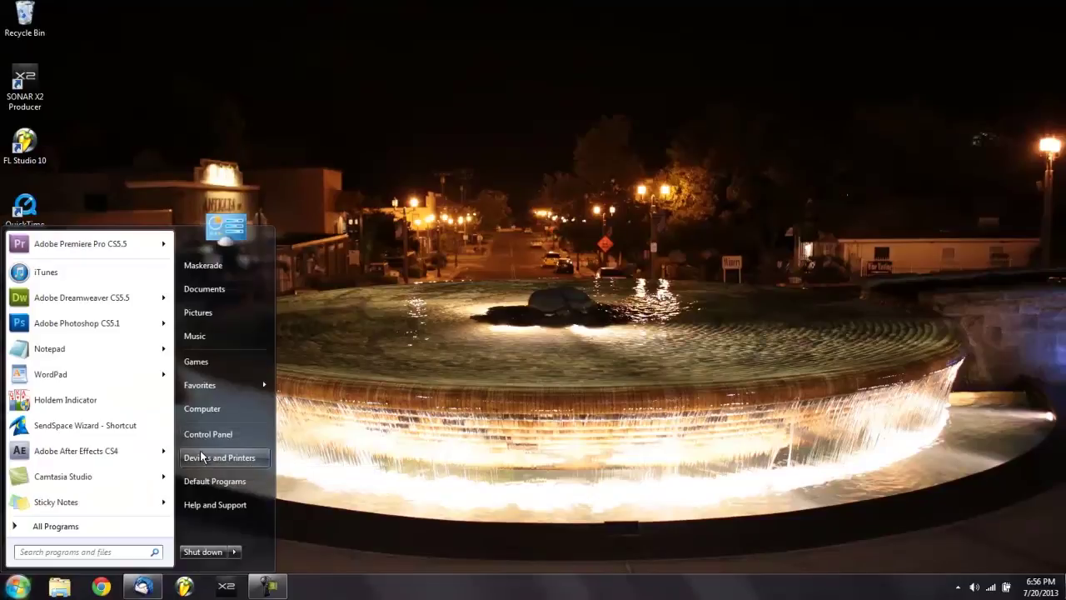
{"action": "left_click", "coordinate": [205, 336]}
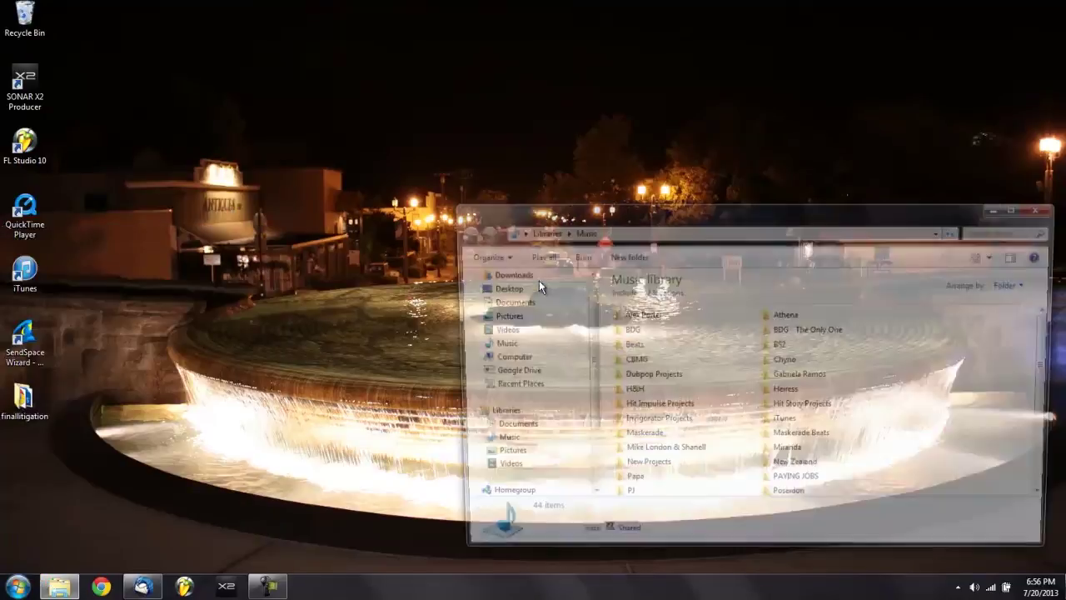
{"action": "left_click", "coordinate": [492, 351]}
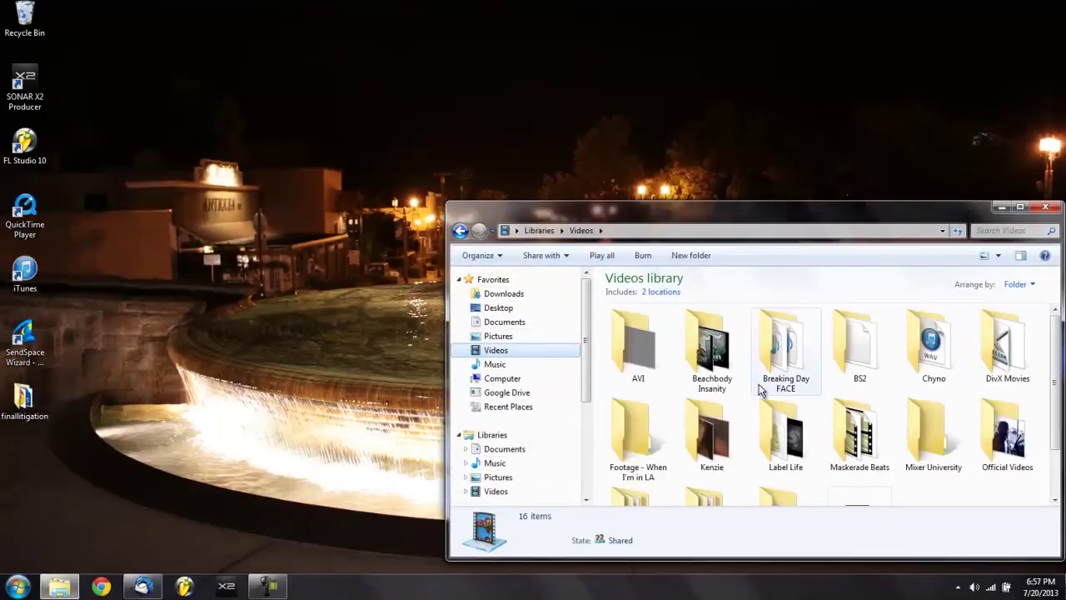
{"action": "left_click", "coordinate": [860, 428]}
{"action": "double_click", "coordinate": [934, 429]}
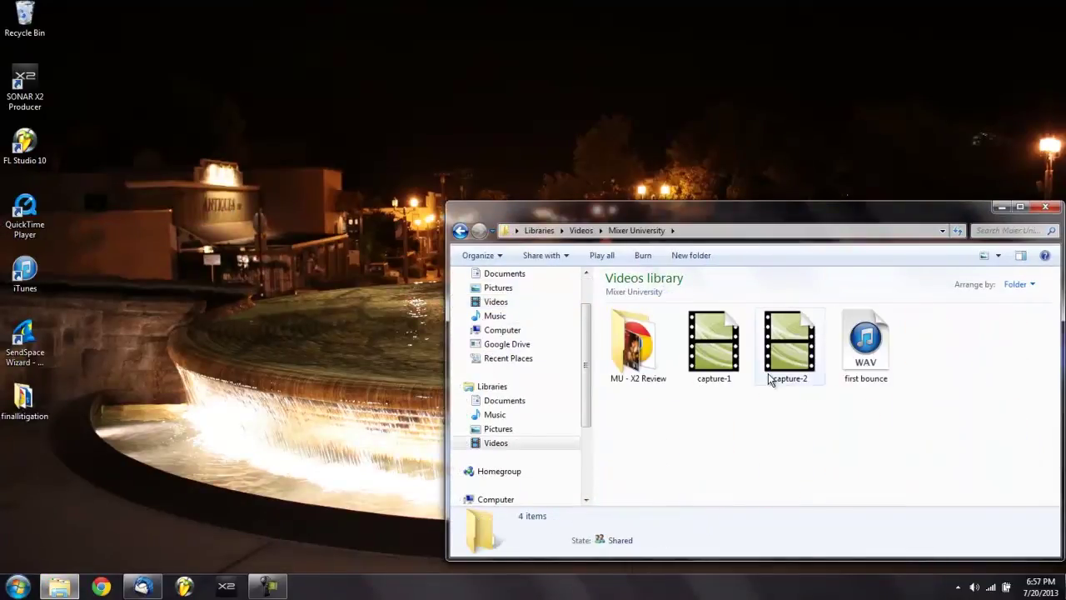
- Play the exported "first bounce" WAV file in iTunes, stop playback at its end, and close iTunes
{"action": "left_click", "coordinate": [886, 348]}
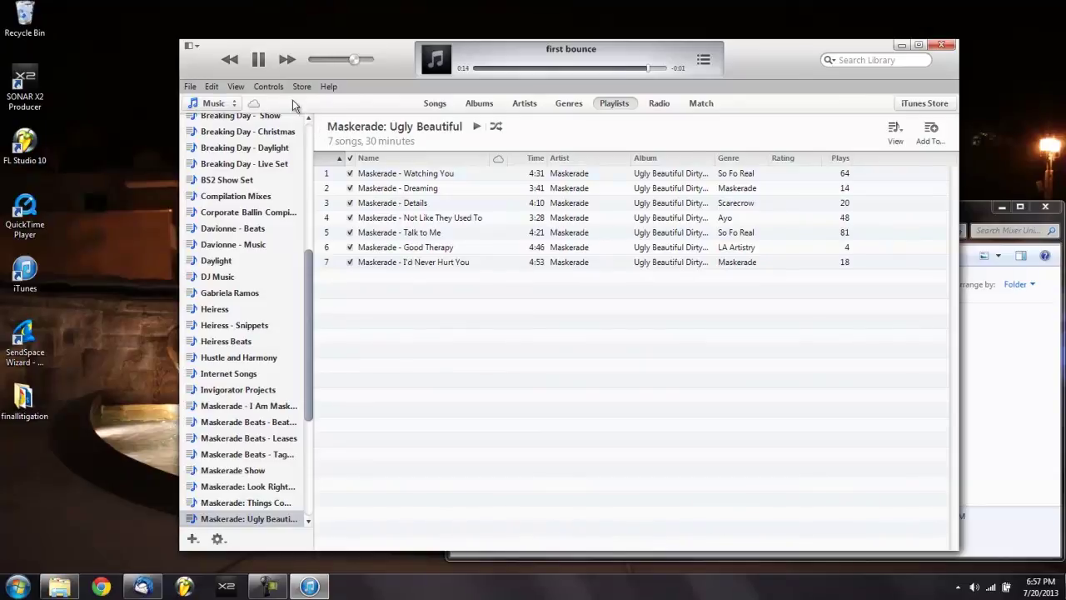
{"action": "left_click", "coordinate": [259, 60]}
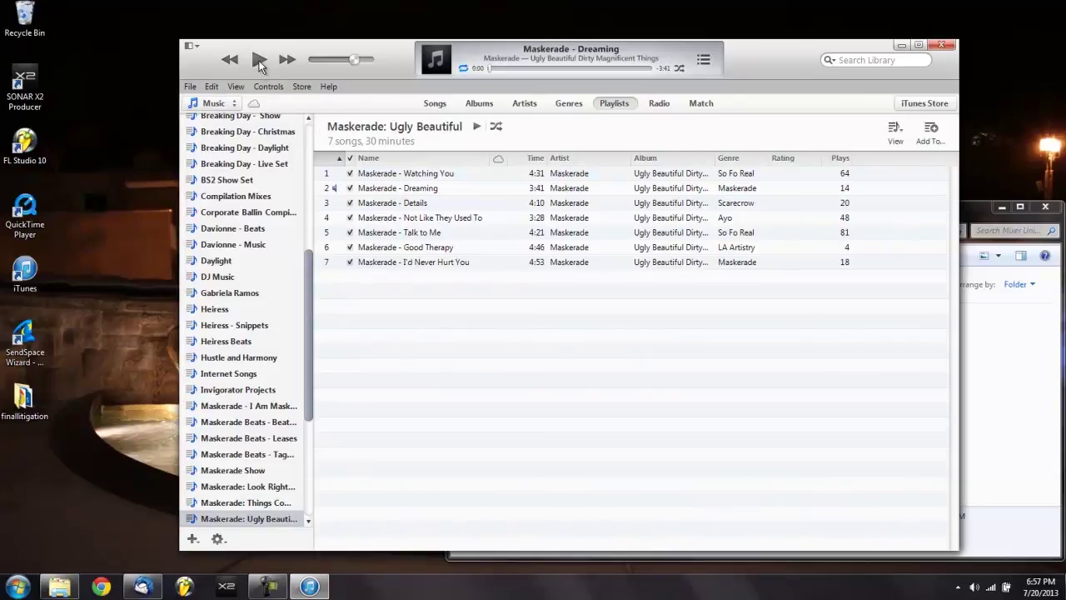
{"action": "left_click", "coordinate": [942, 44]}
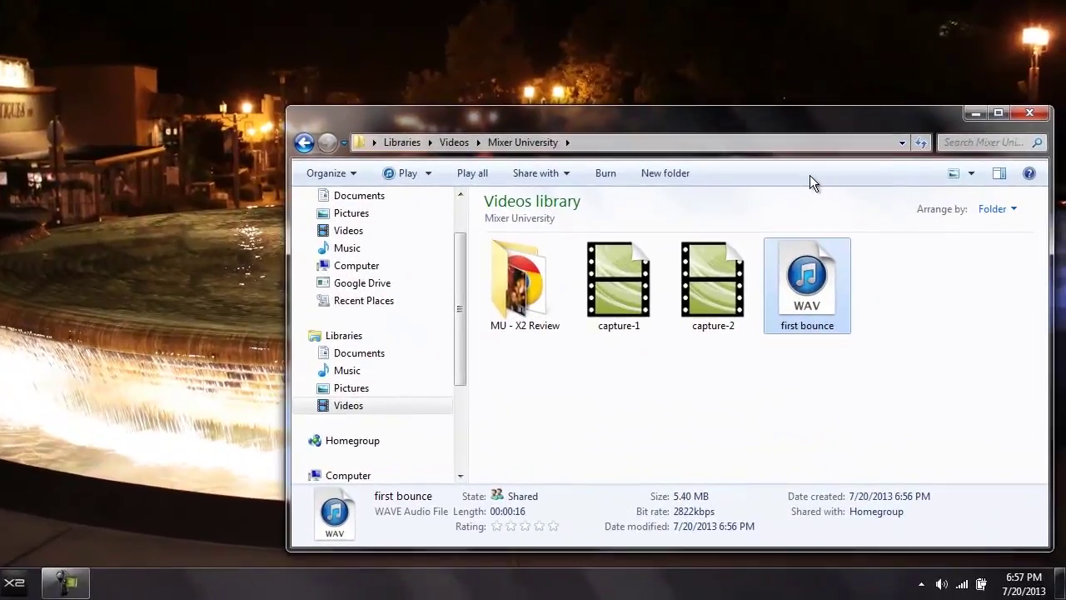
{"action": "mouse_move", "coordinate": [88, 583]}
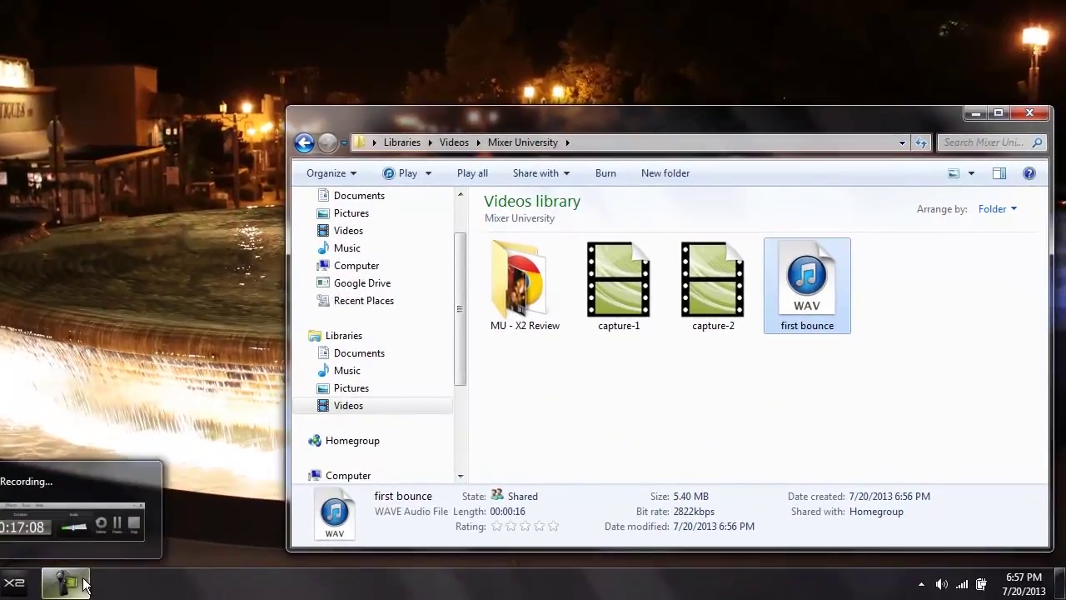